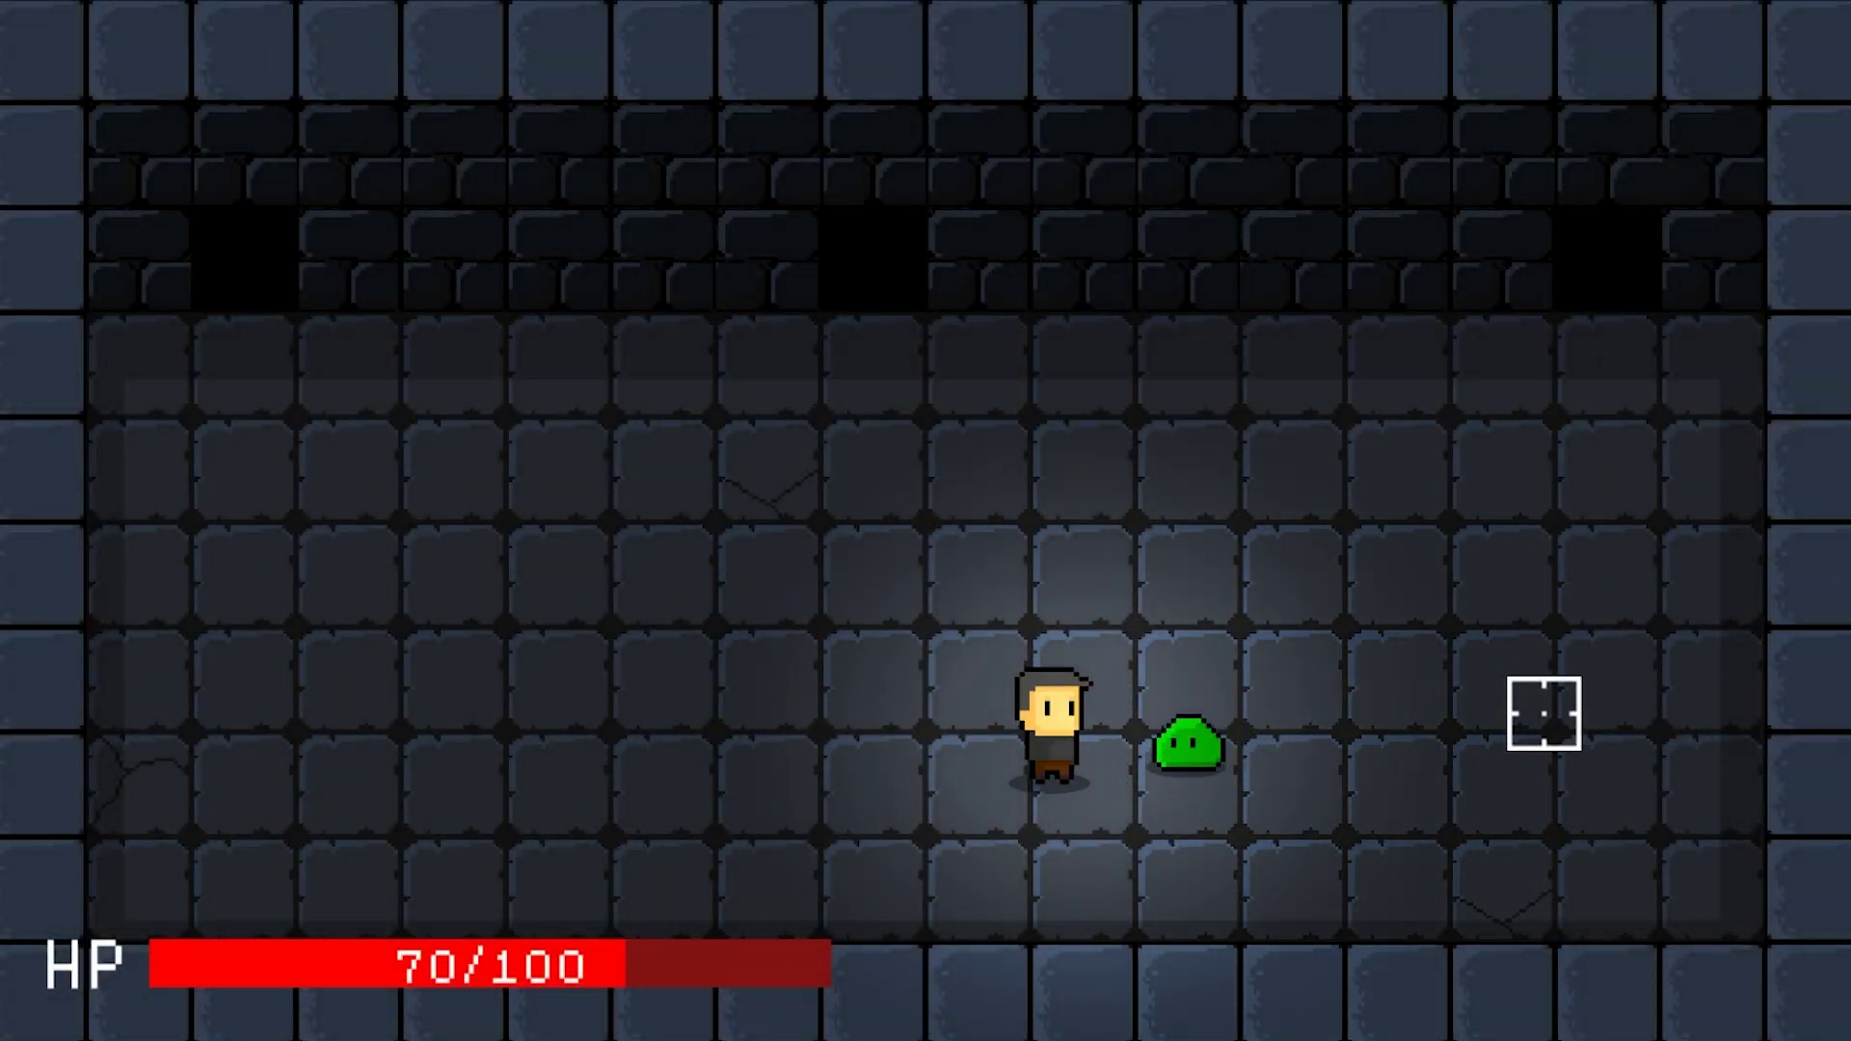
Walk the player around the slime with WASD so its hits drop HP from 70/100 to 55/100
key("a")
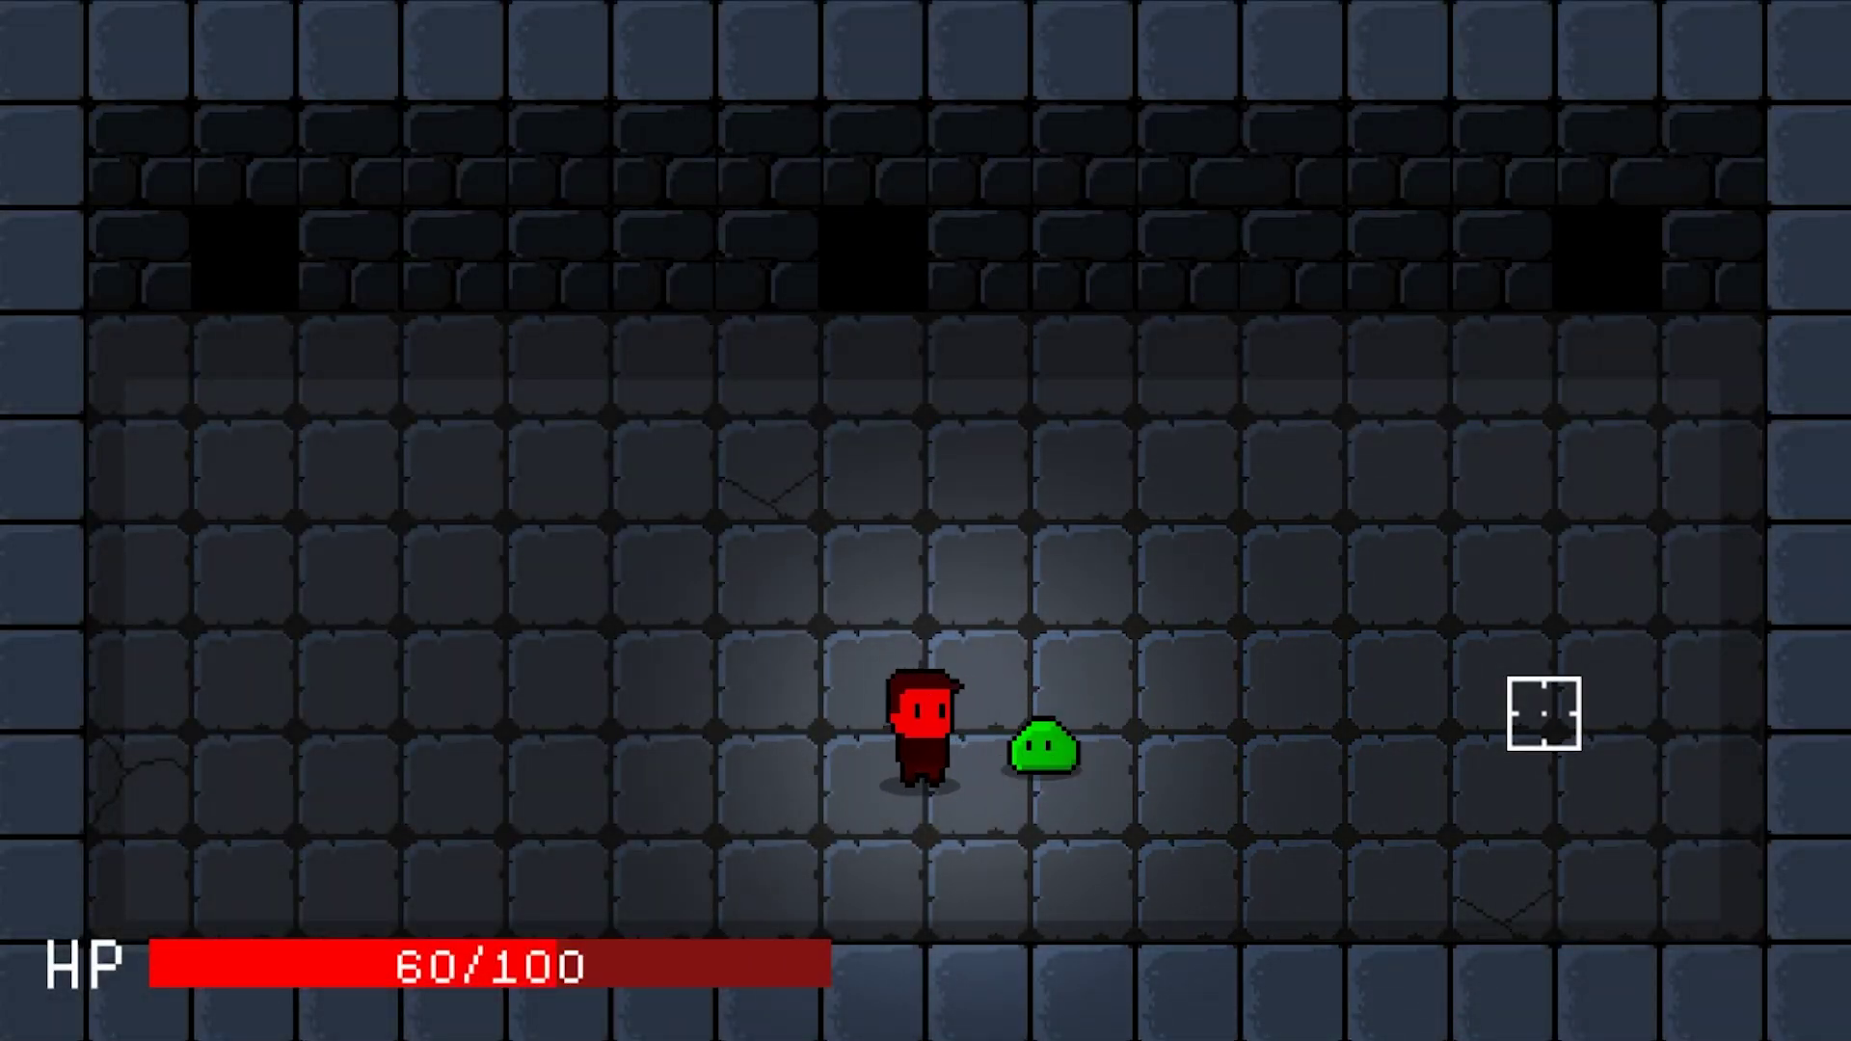
key("a")
key("w")
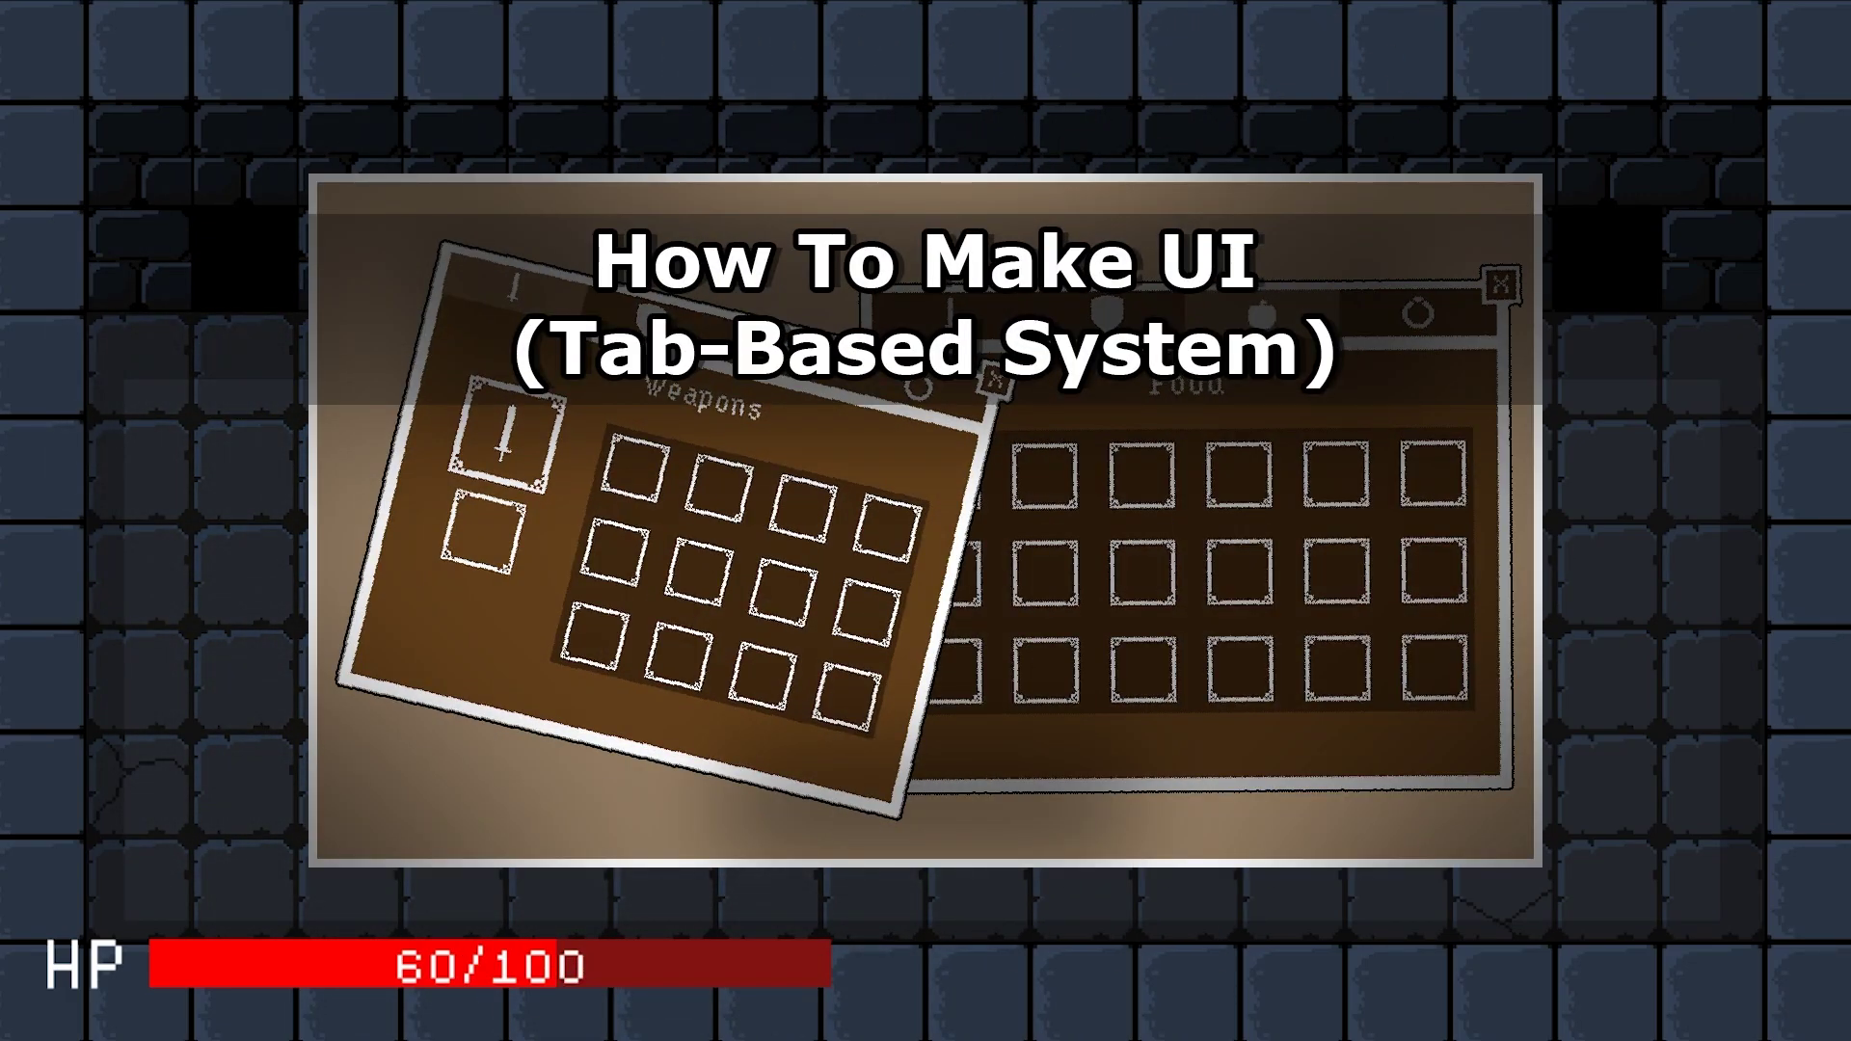
key("s")
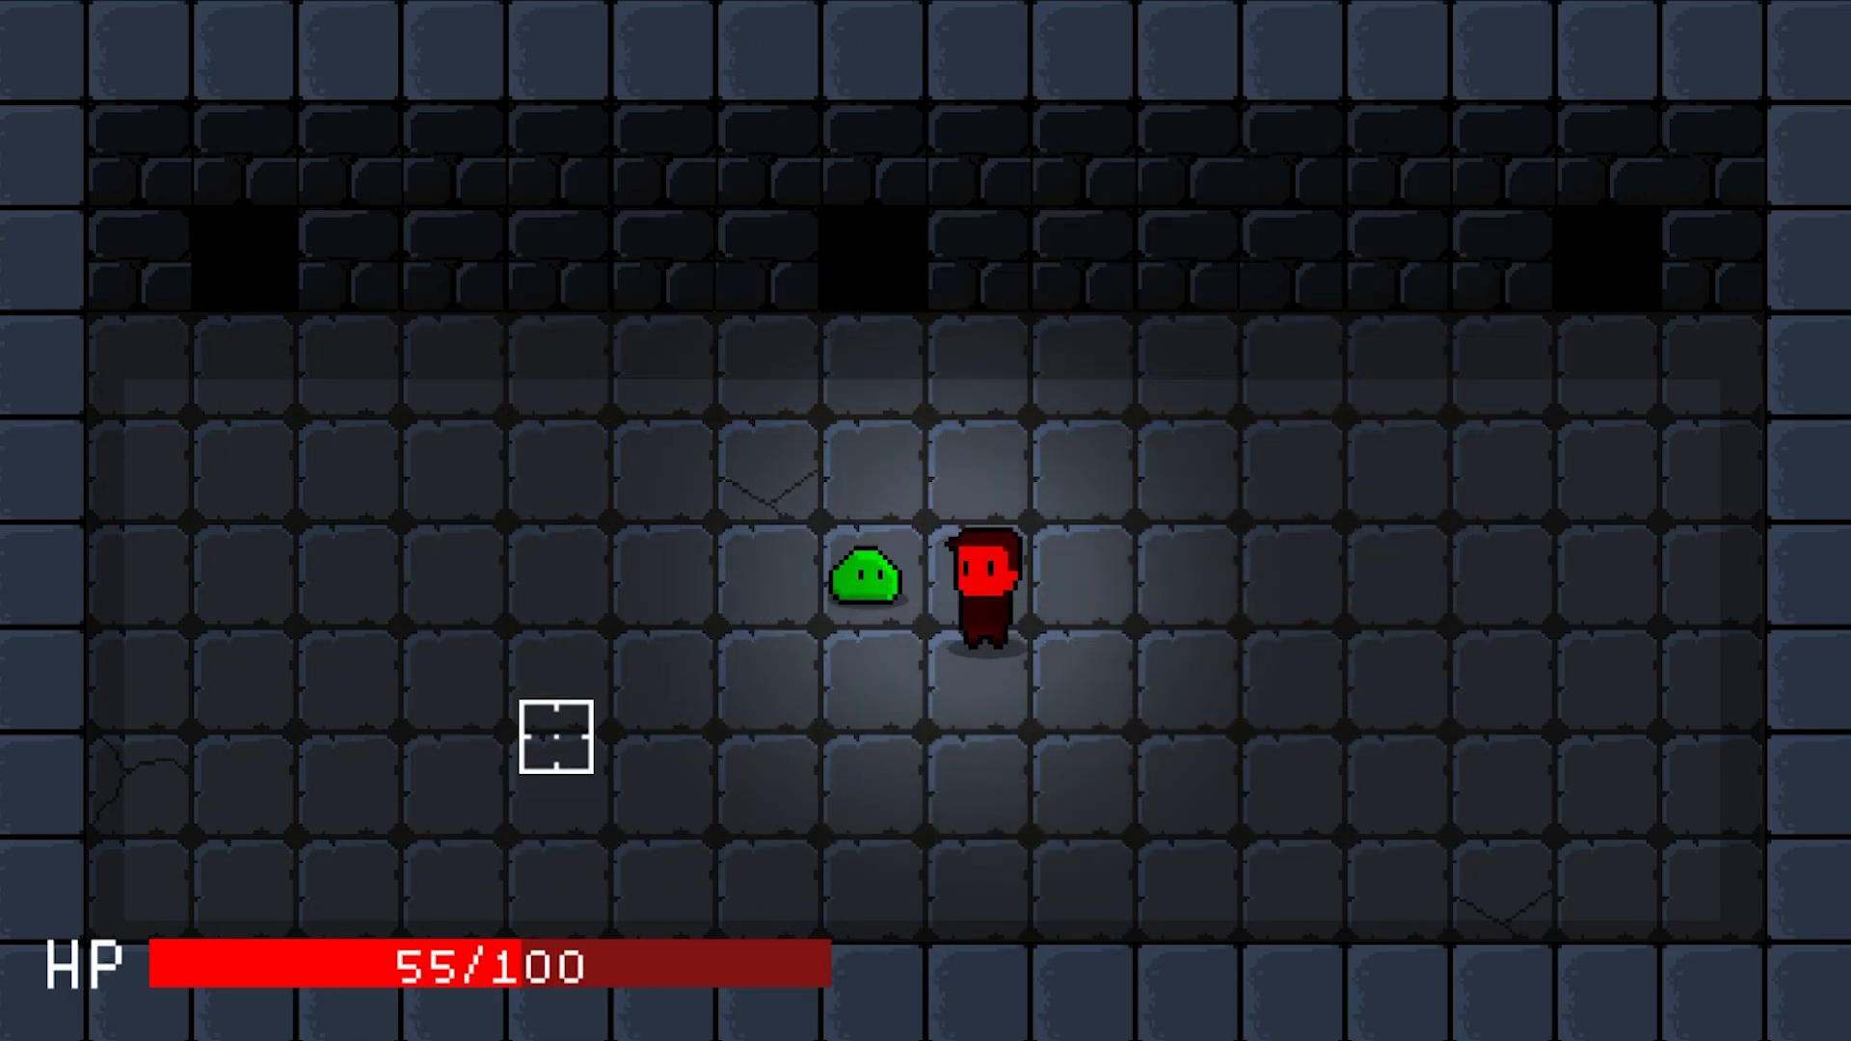
key("d")
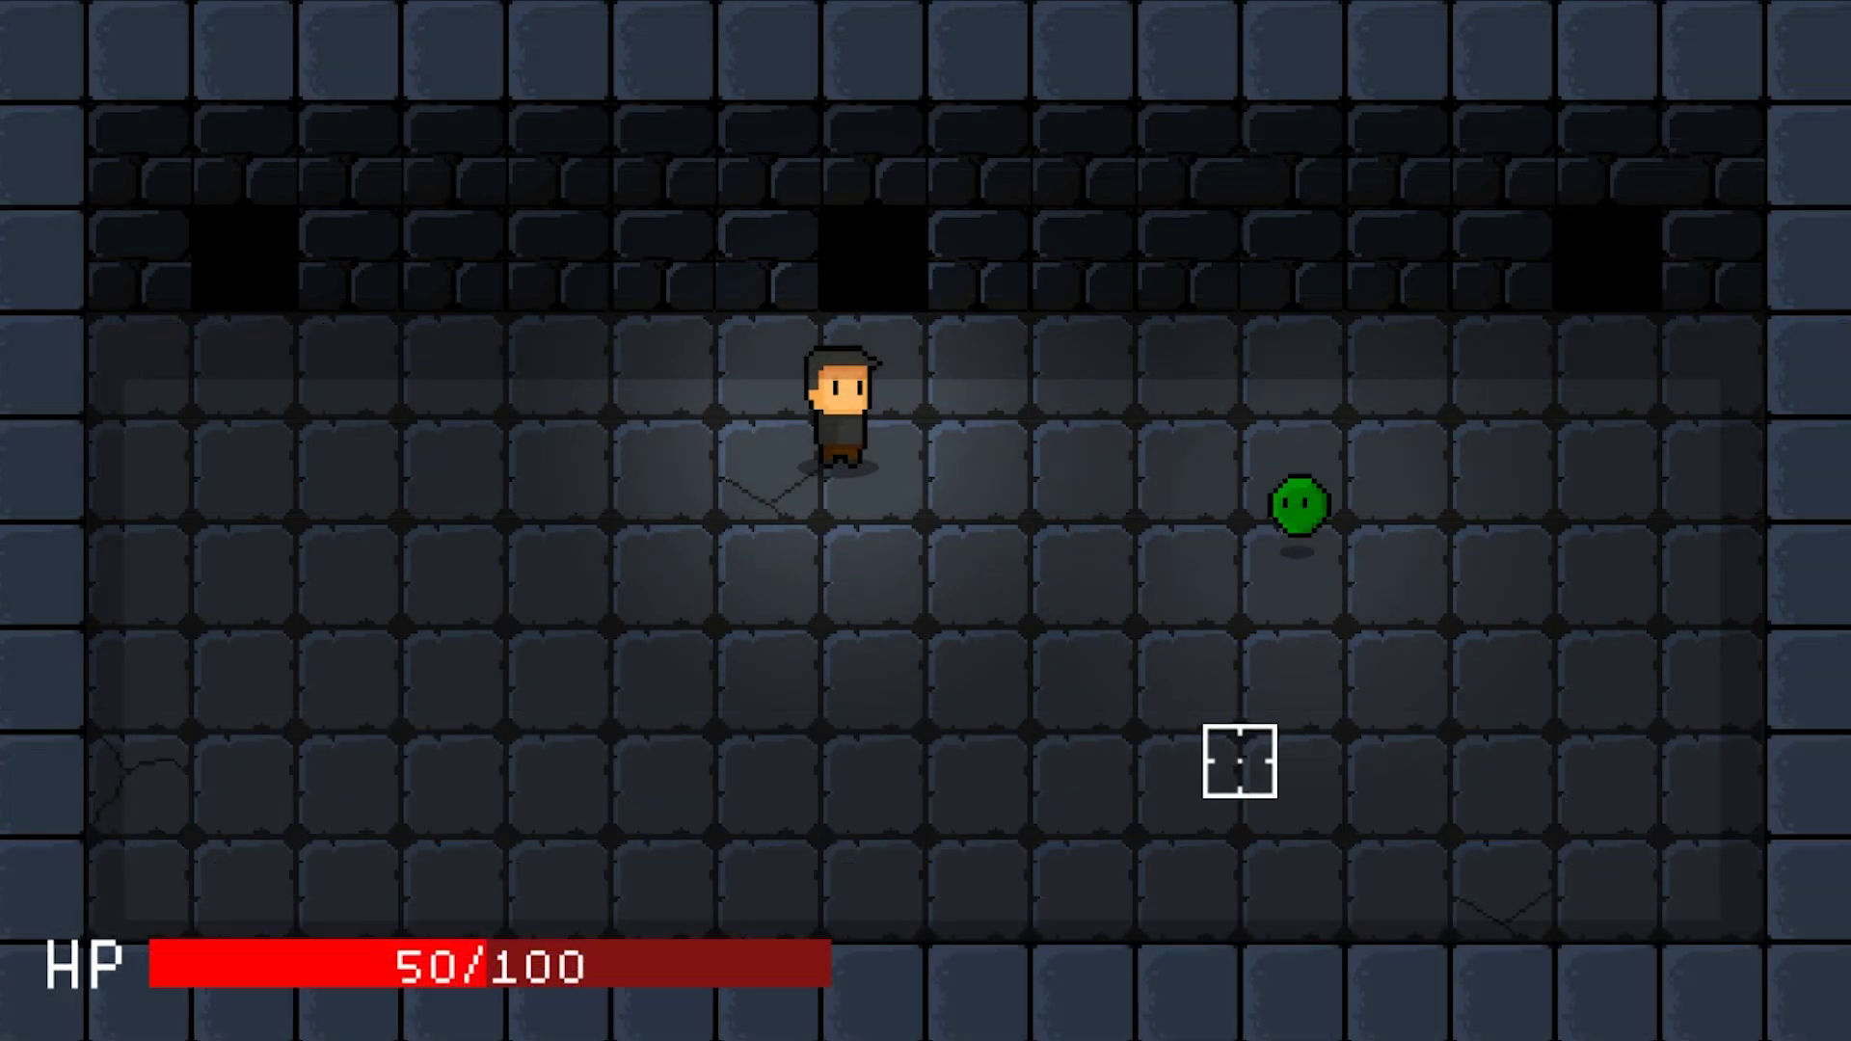
key("s")
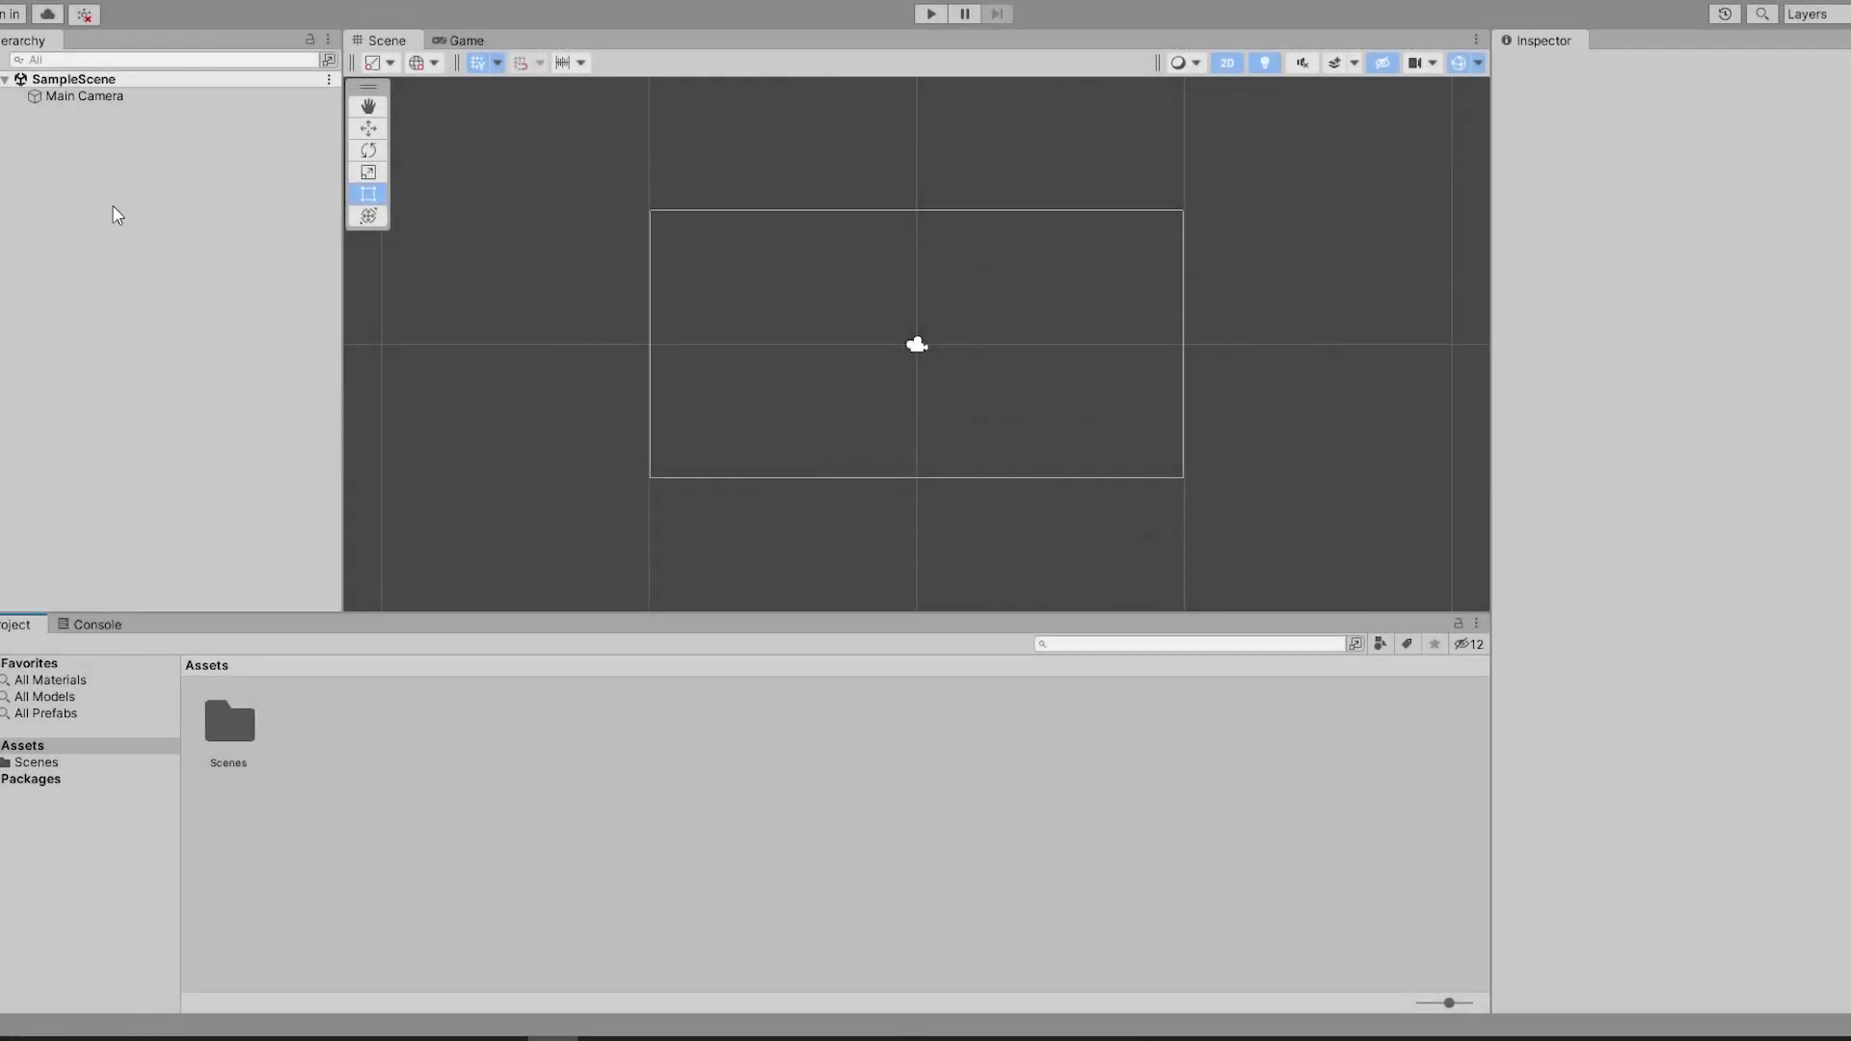
Add a UI Canvas to the scene, keeping the default name Canvas
right_click(114, 208)
mouse_move(203, 614)
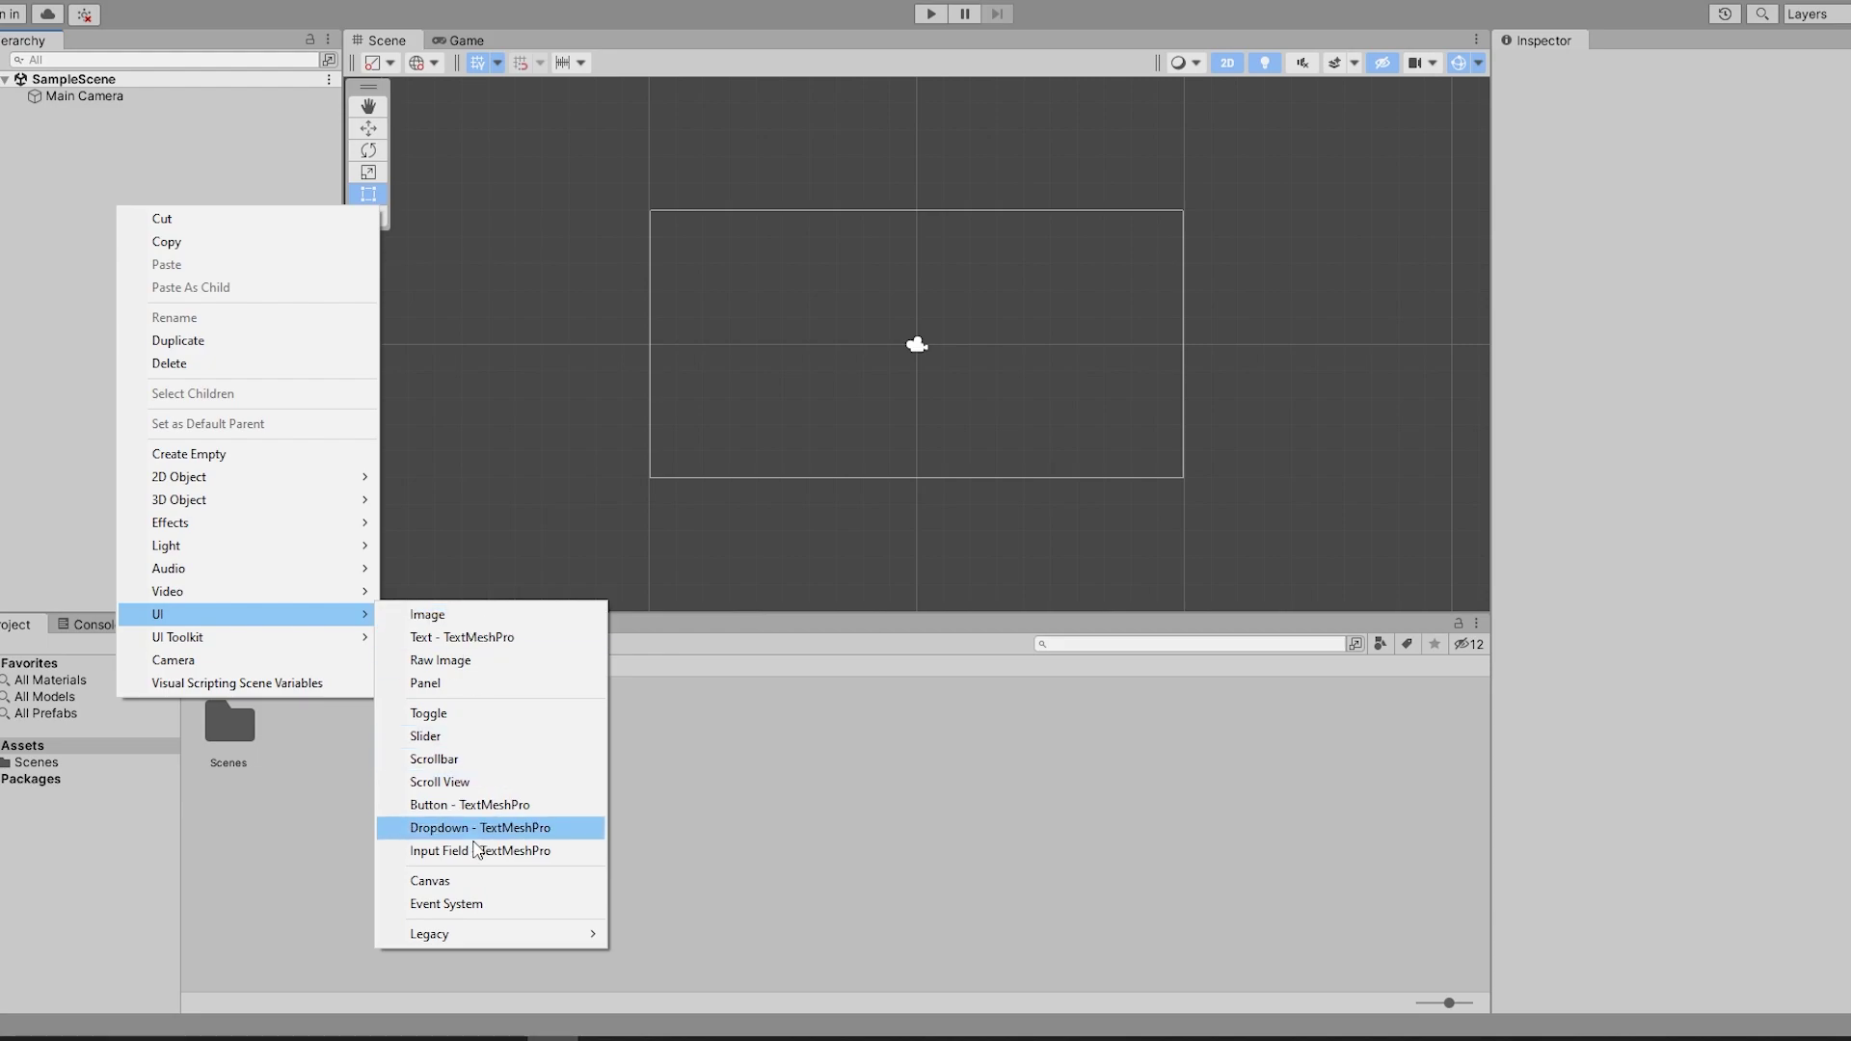
left_click(468, 884)
key("Return")
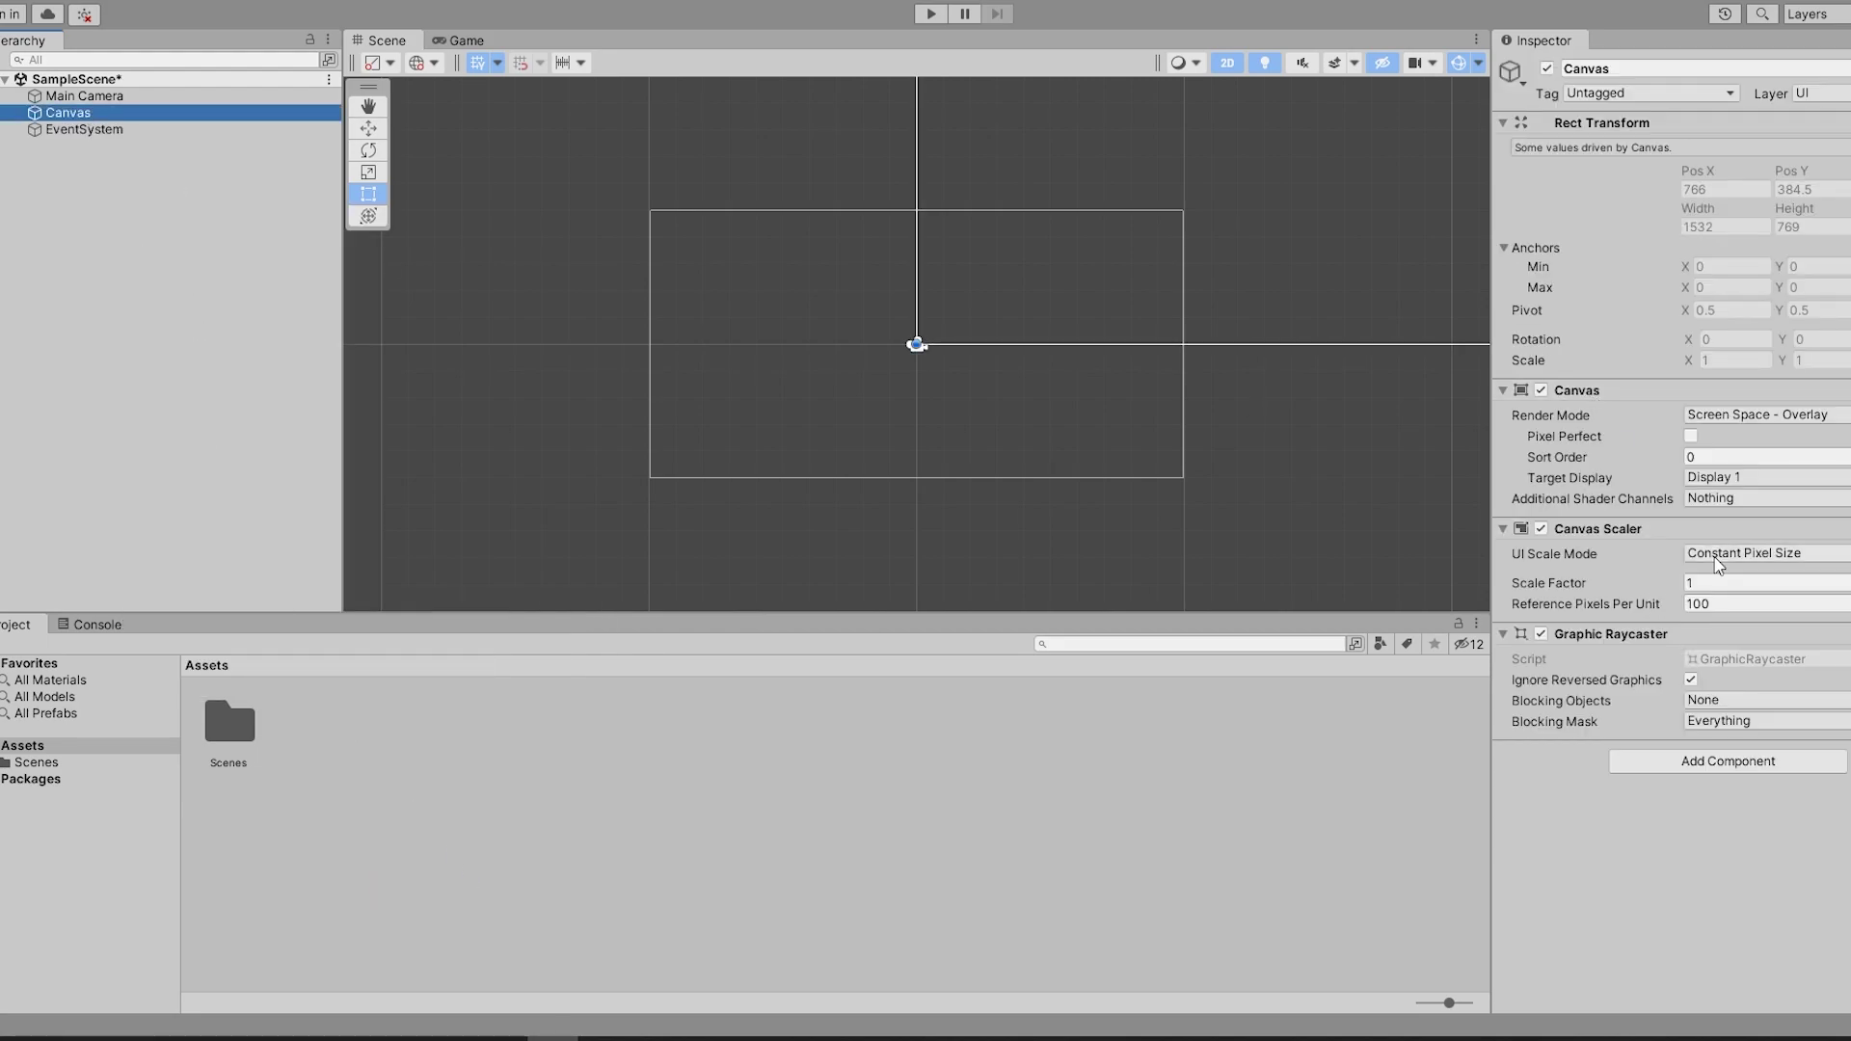
Set the Canvas to Screen Space - Camera with Main Camera and Scale With Screen Size
left_click(1755, 415)
left_click(1755, 436)
left_click_drag(84, 96, 1764, 457)
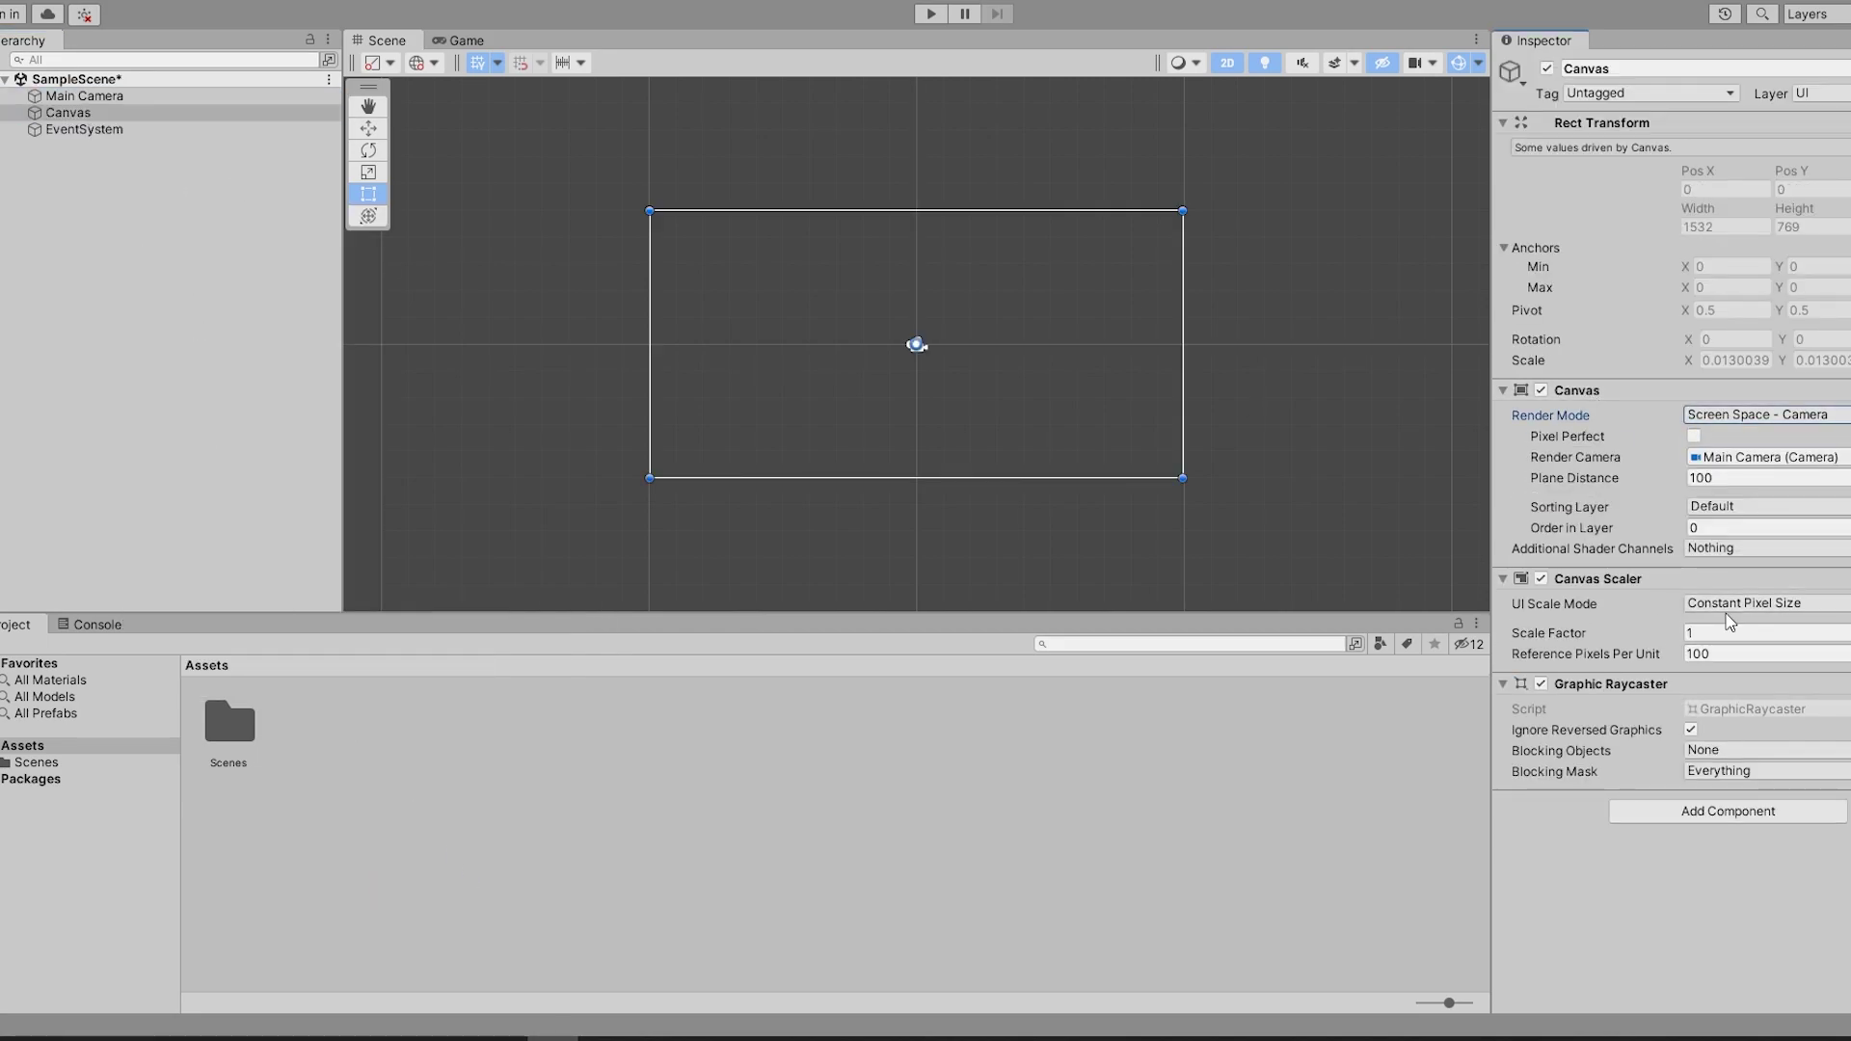
left_click(1728, 608)
left_click(1734, 625)
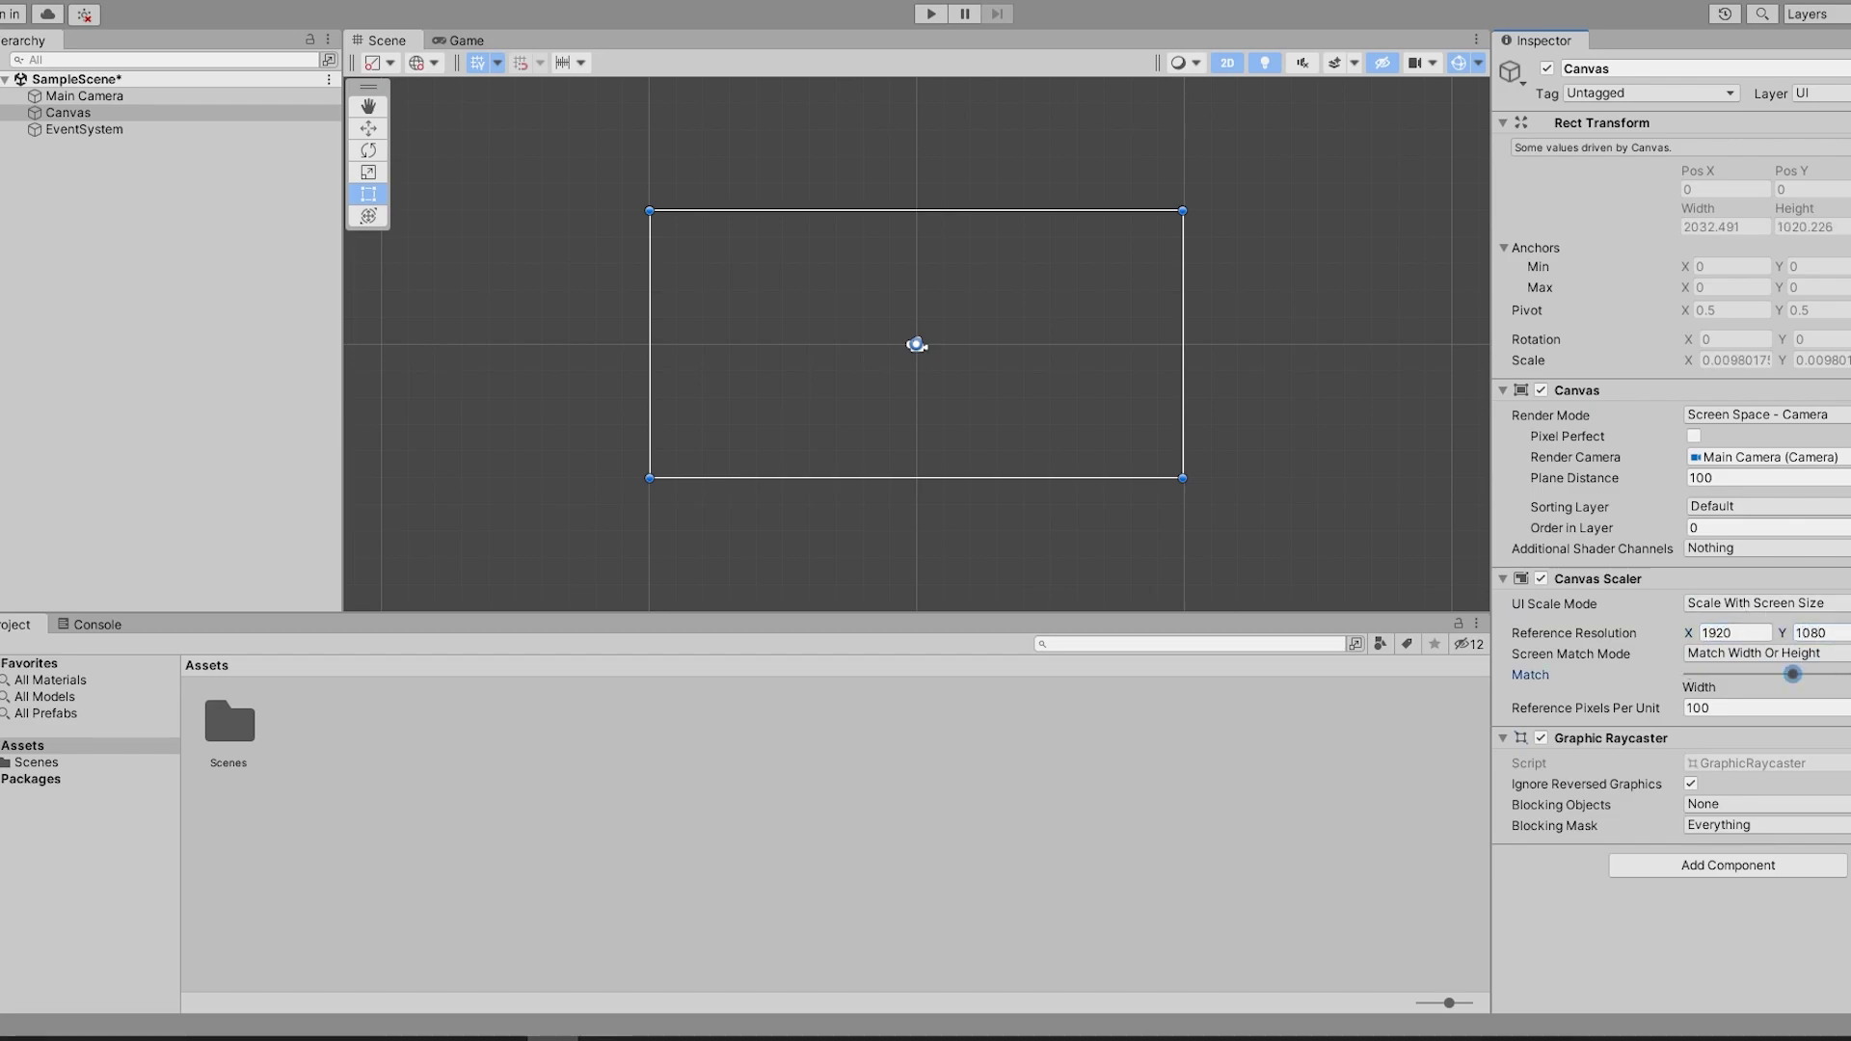
Set the Game view preview resolution to 1920x1080, then return to the Scene view
left_click(461, 39)
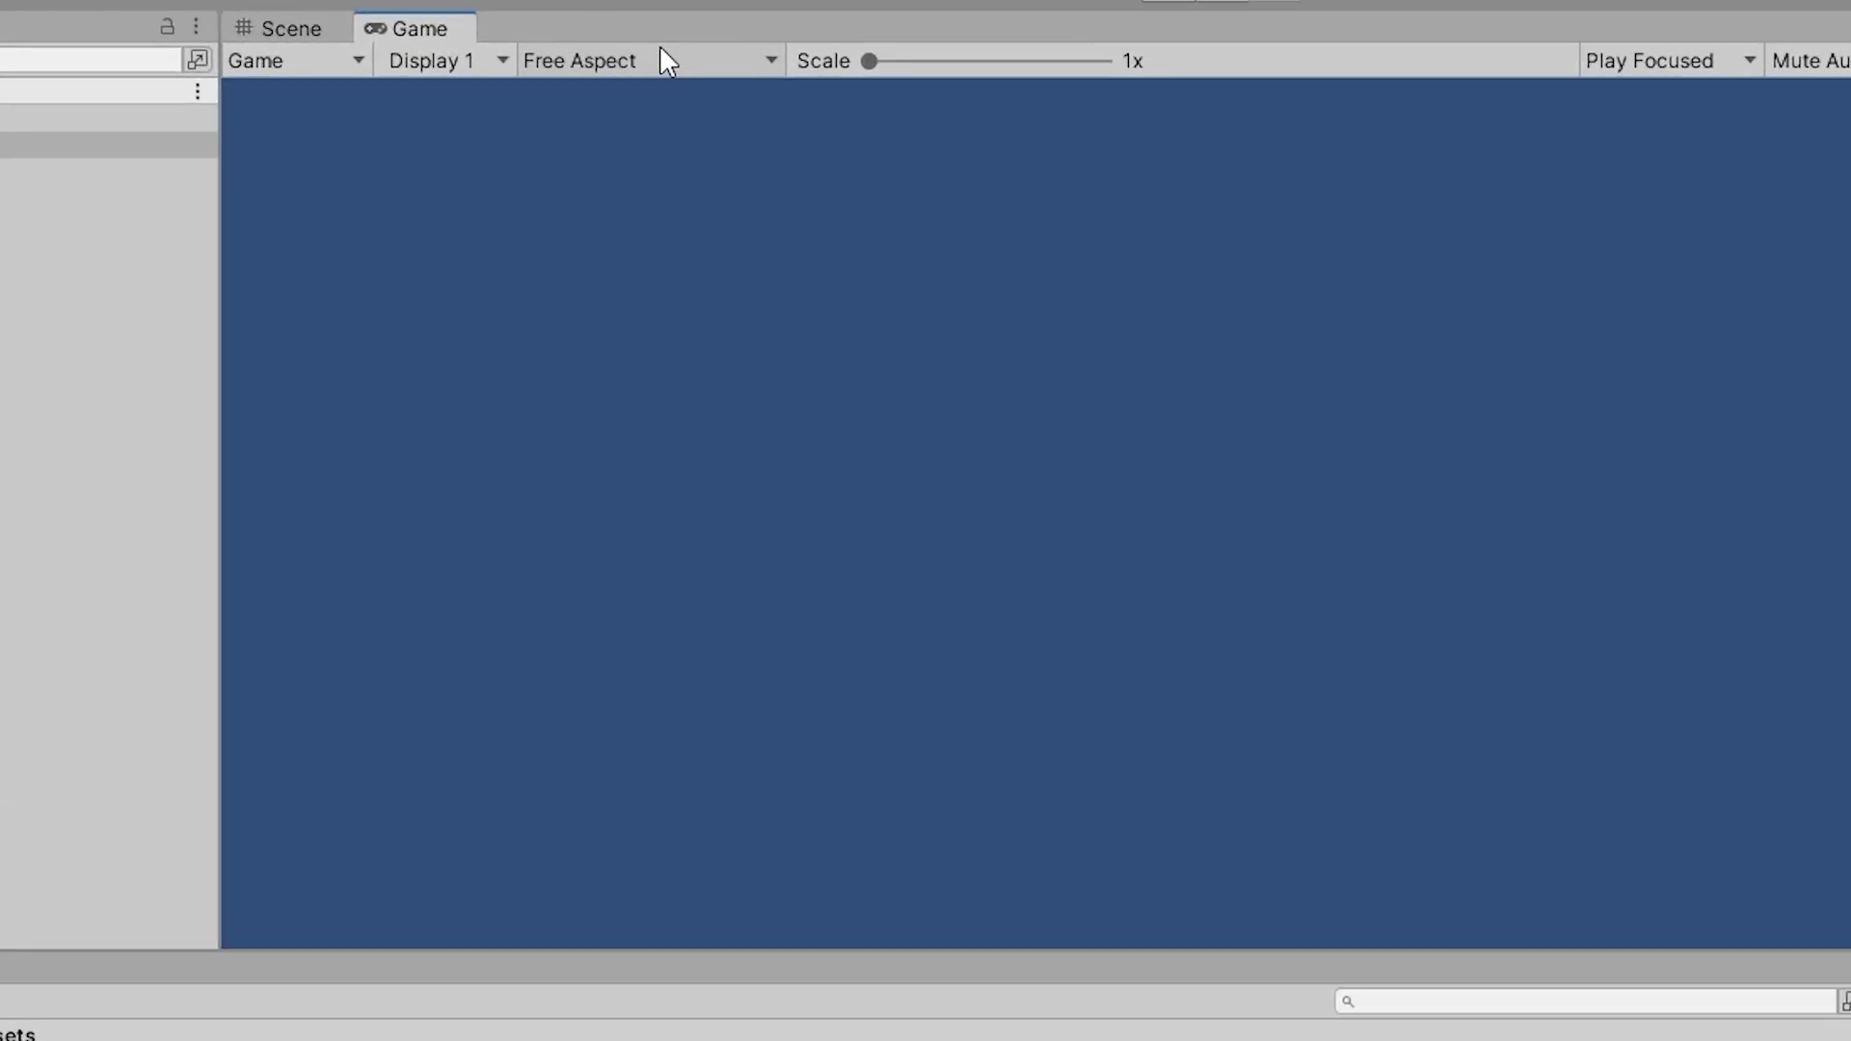
left_click(637, 60)
left_click(734, 590)
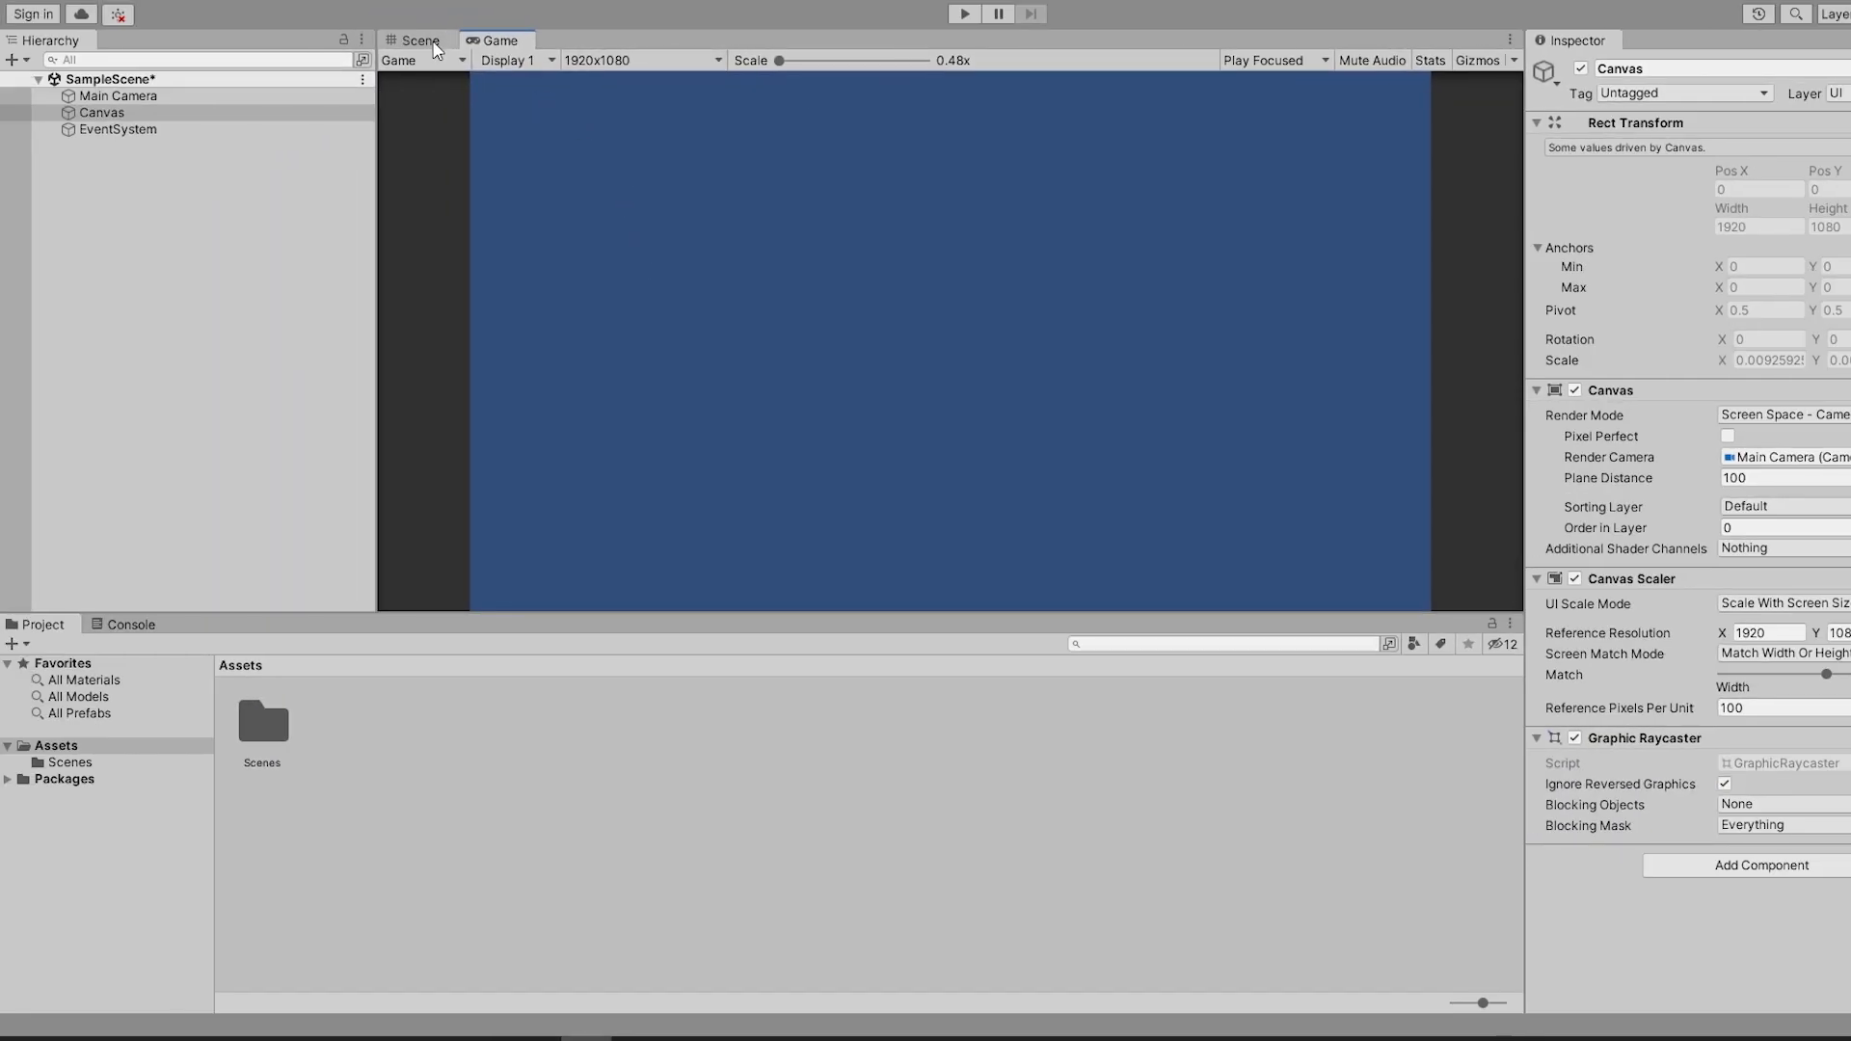
left_click(424, 41)
left_click(211, 276)
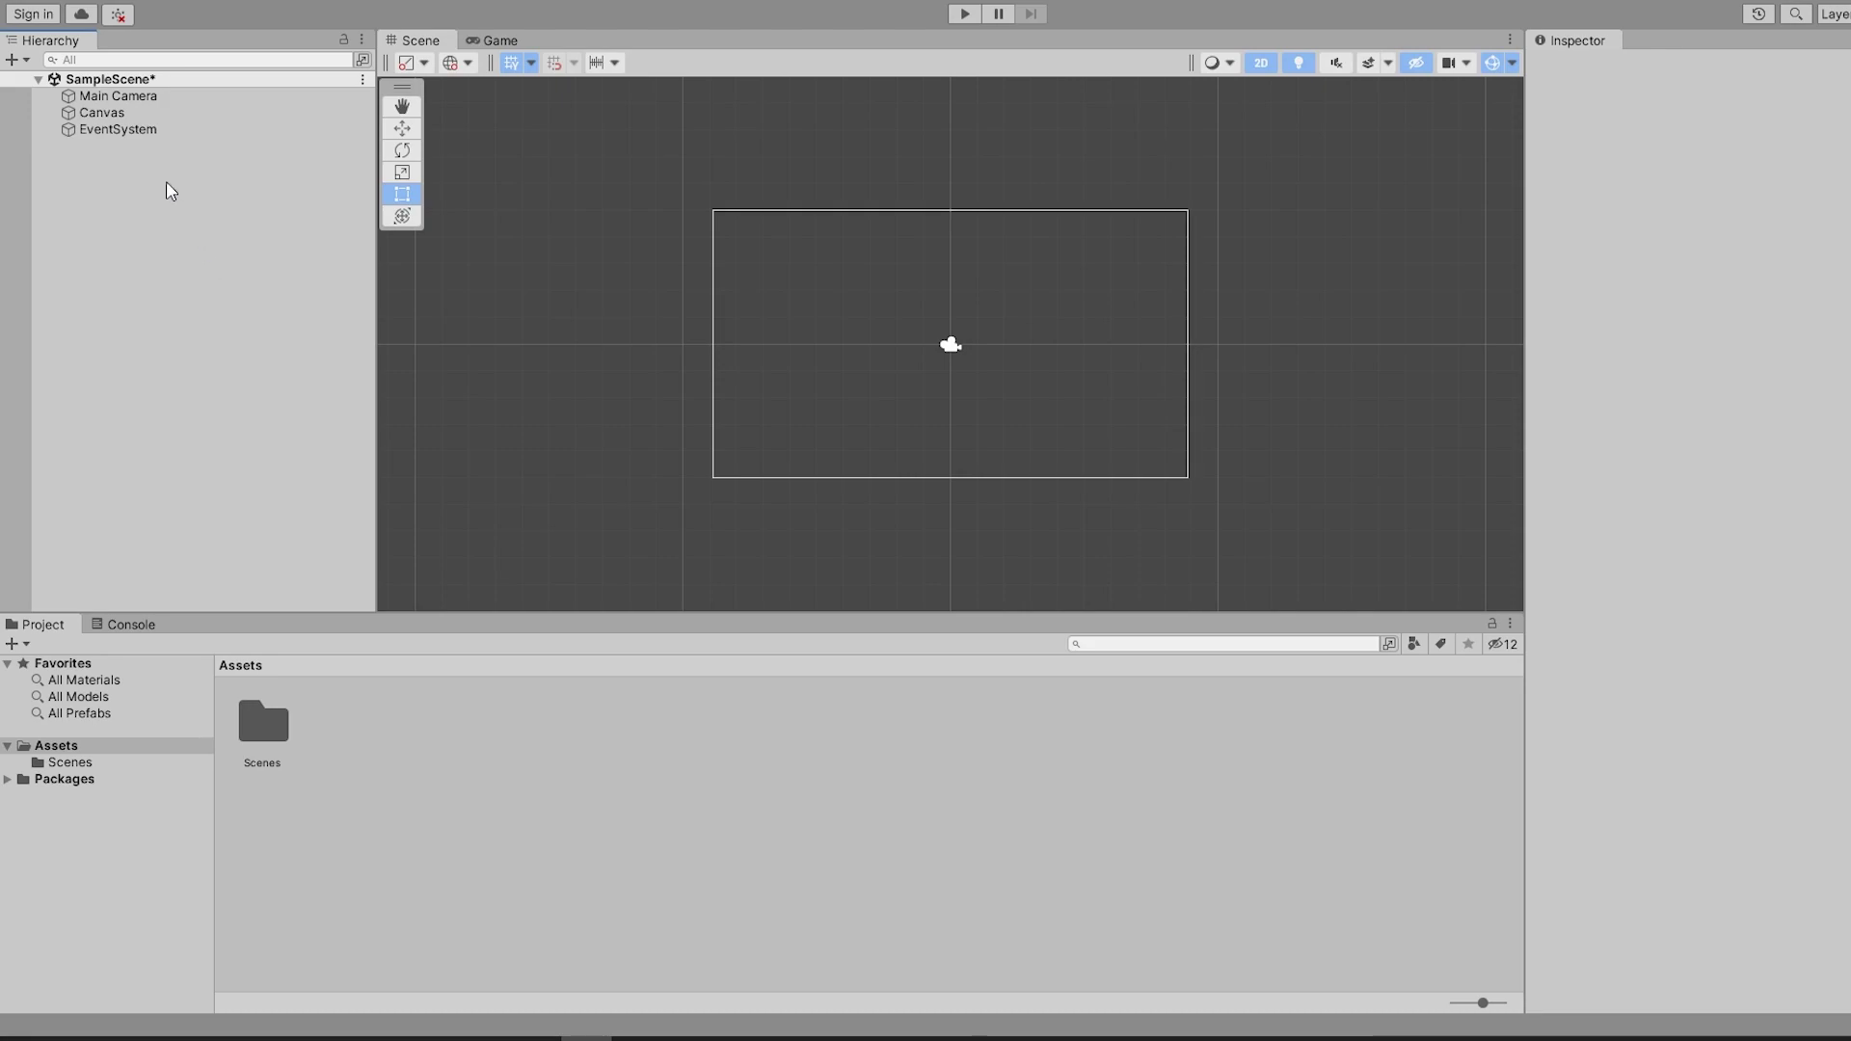
Add a UI Slider under the Canvas and rename it HealthBar
left_click(132, 114)
right_click(132, 114)
mouse_move(189, 558)
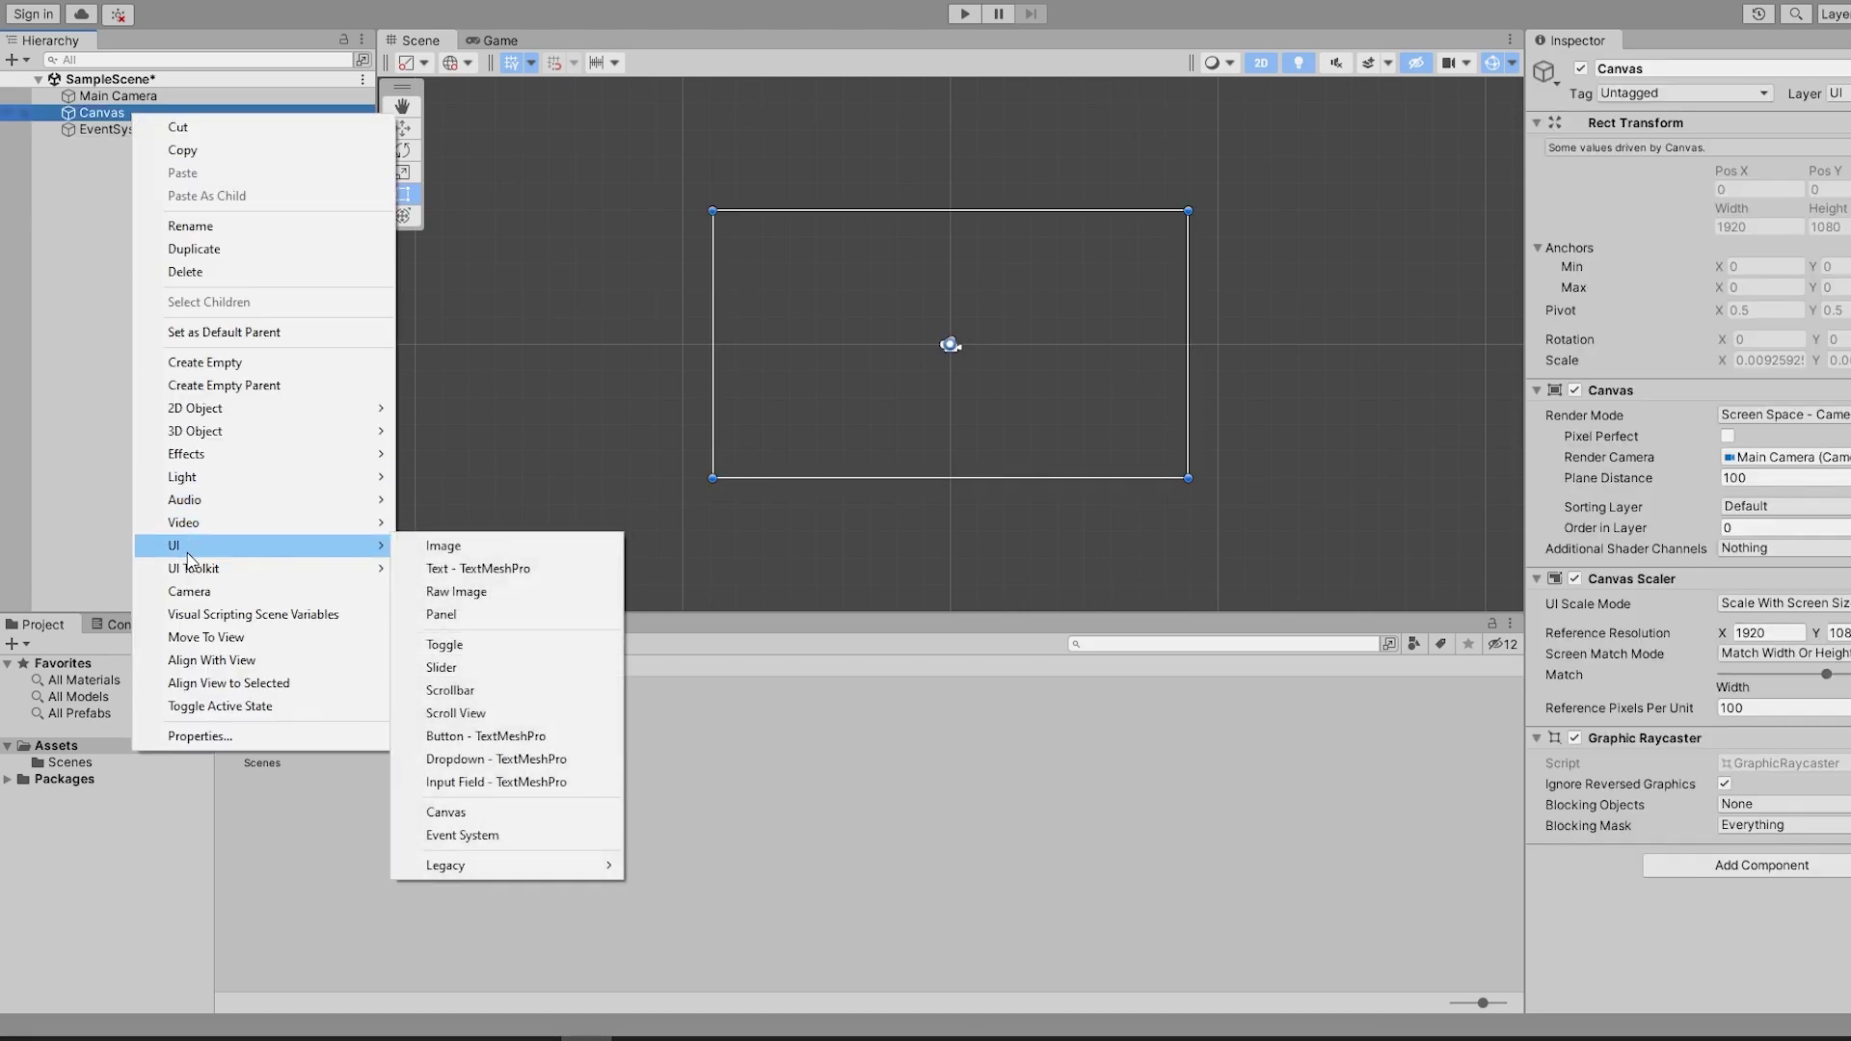
left_click(496, 668)
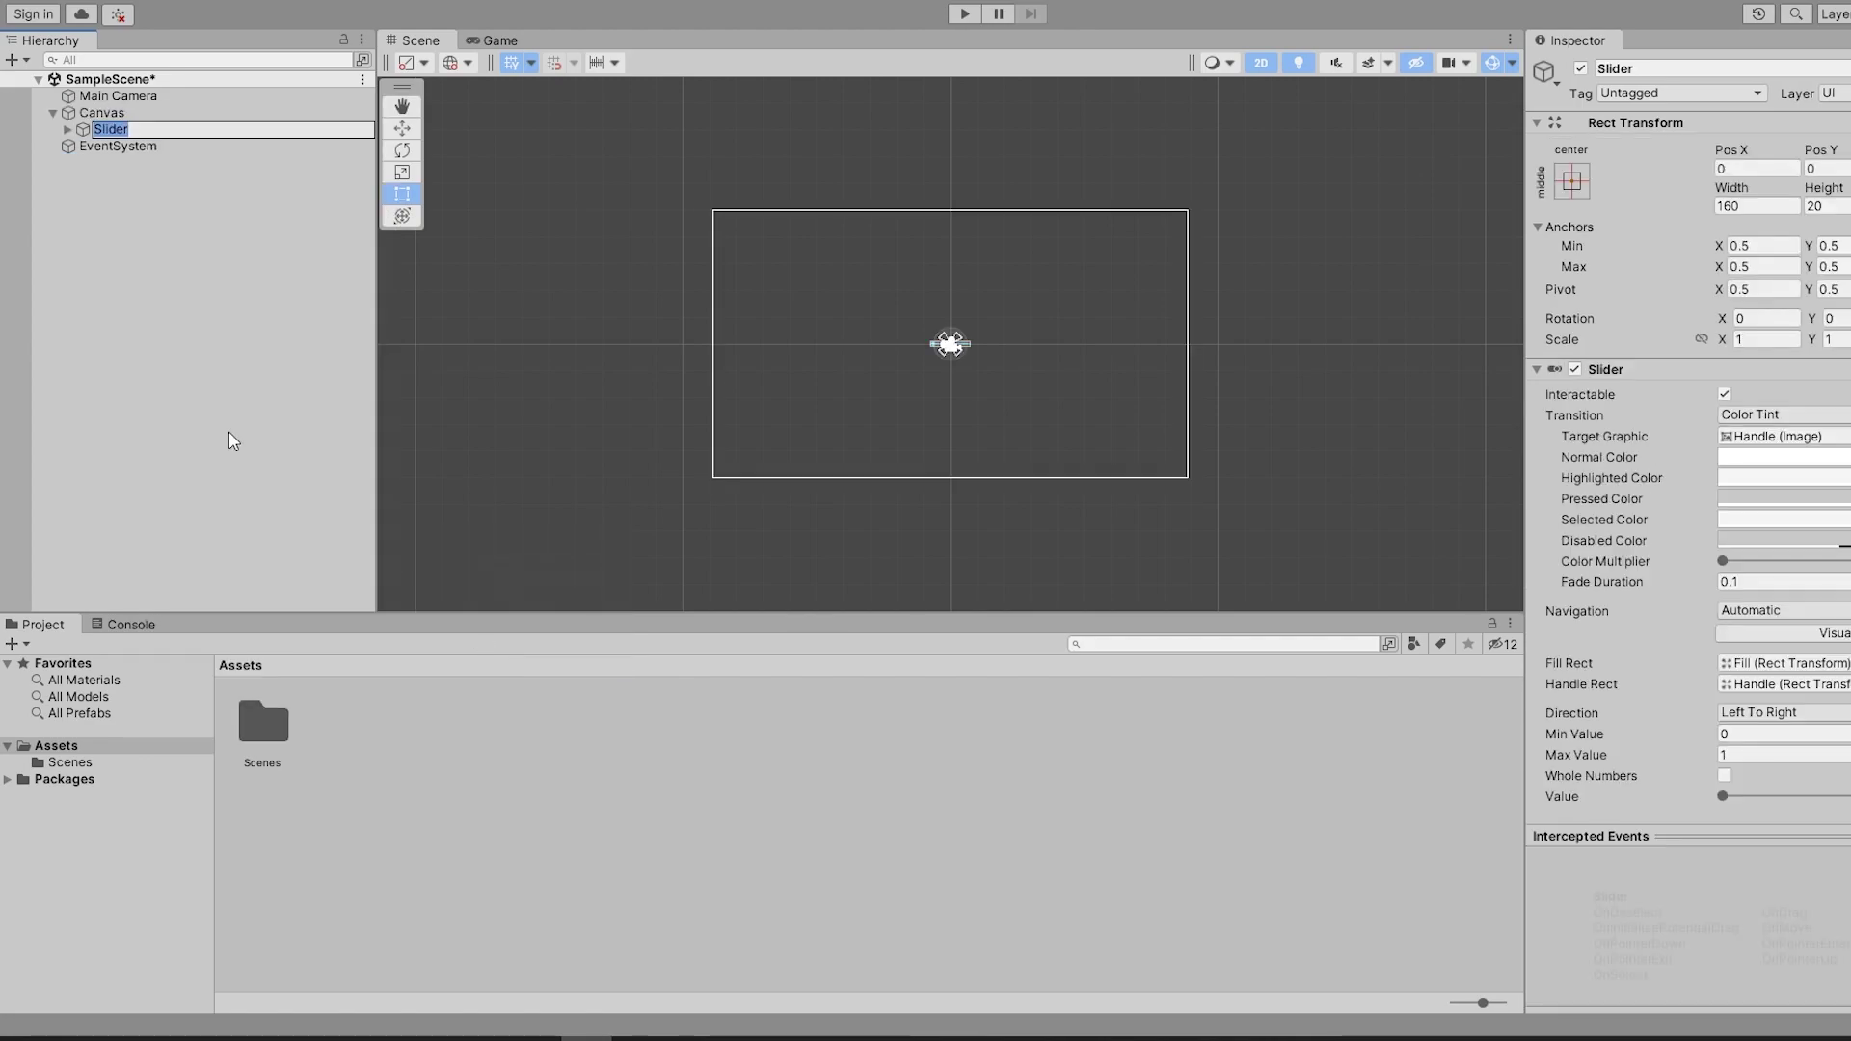
left_click(1654, 71)
left_click(68, 129)
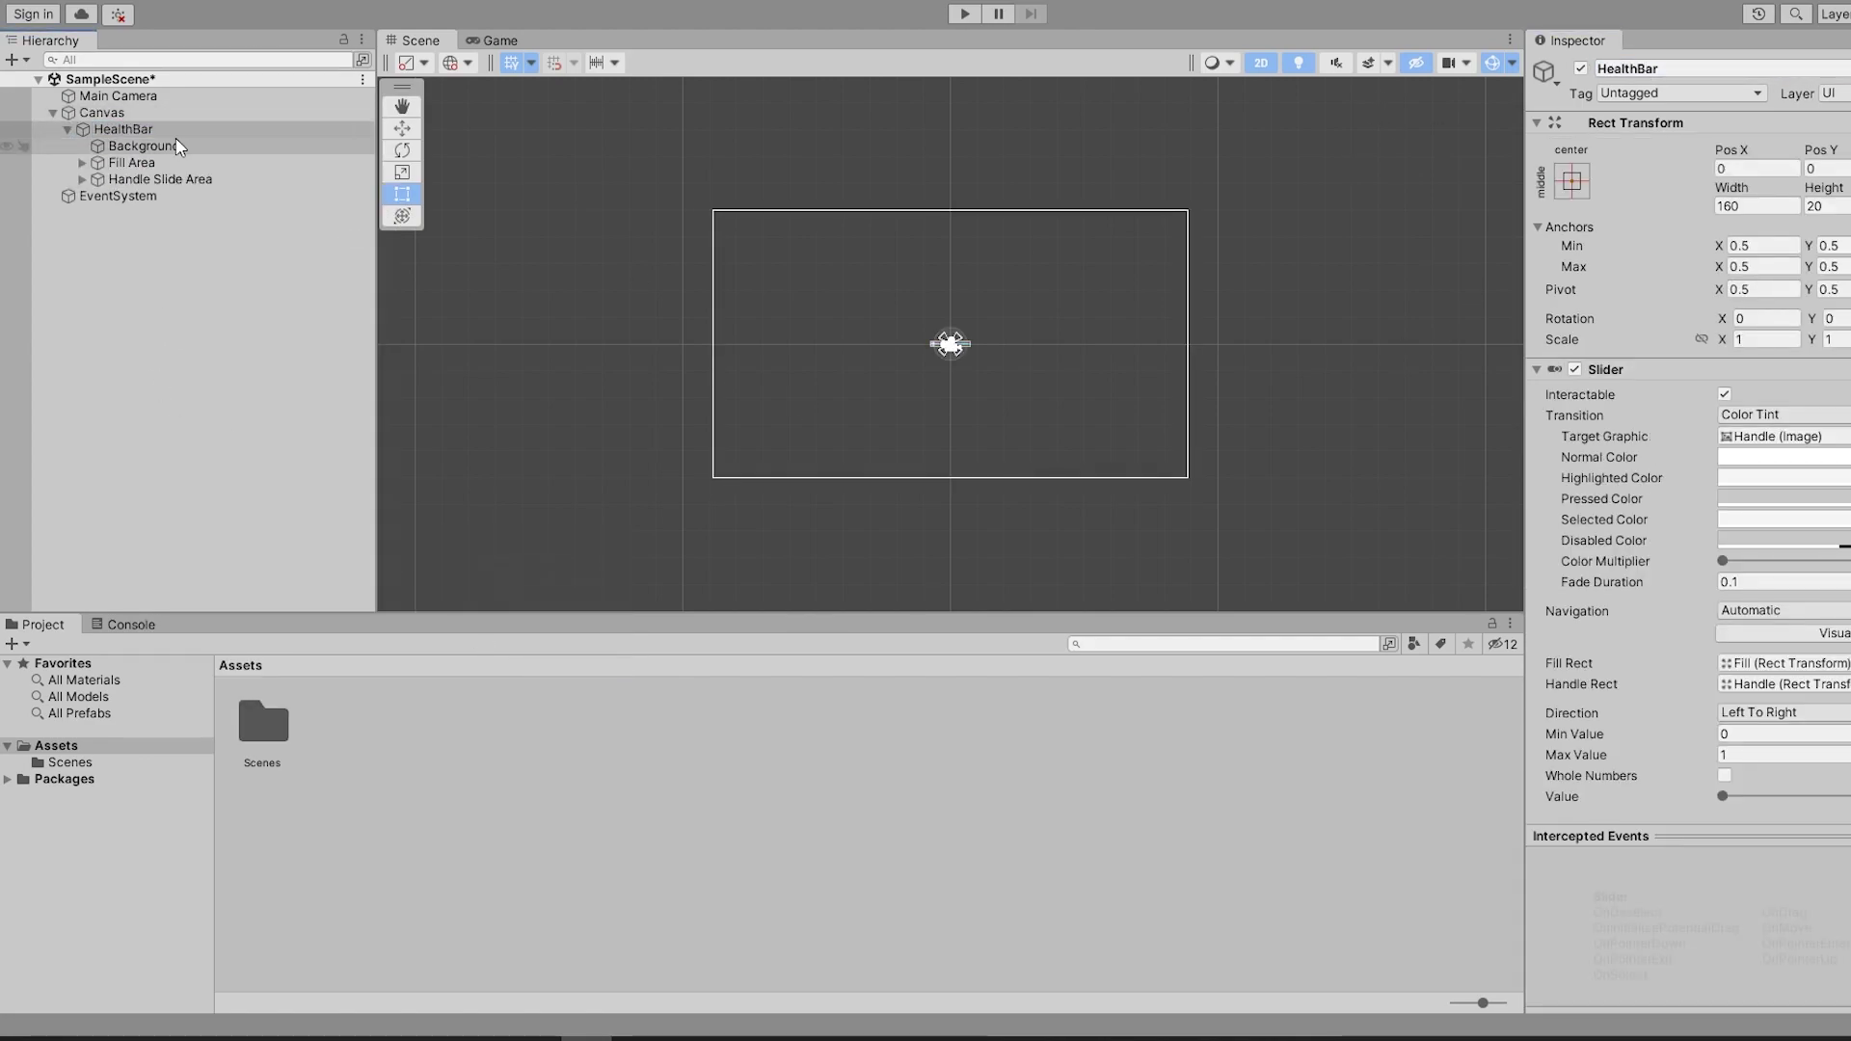
Scale the HealthBar slider to about 4 and move it to the bottom-left, checking the Game view
key("f")
scroll(934, 373, "down", 10)
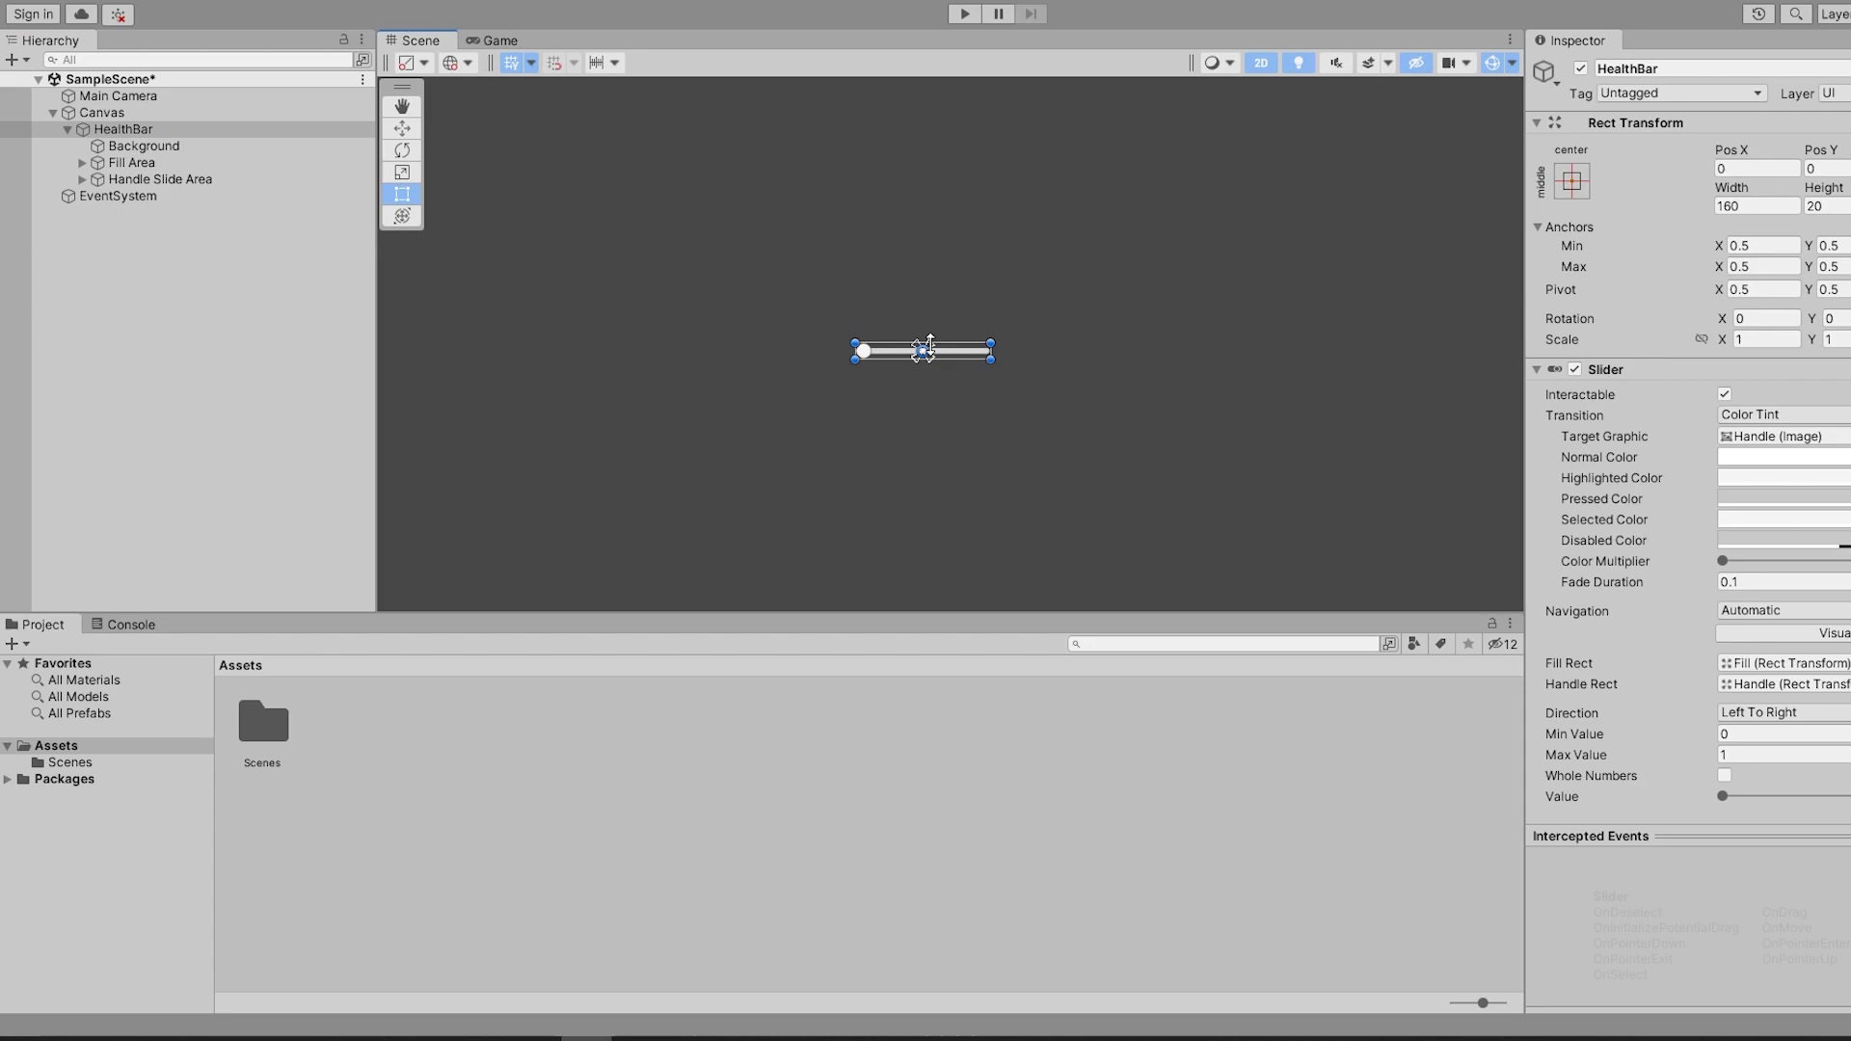
key("r")
mouse_move(926, 361)
left_mouse_down()
mouse_move(1240, 298)
mouse_move(999, 363)
mouse_move(796, 364)
mouse_move(813, 363)
left_mouse_up()
key("w")
left_click_drag(732, 290, 714, 425)
left_click(492, 39)
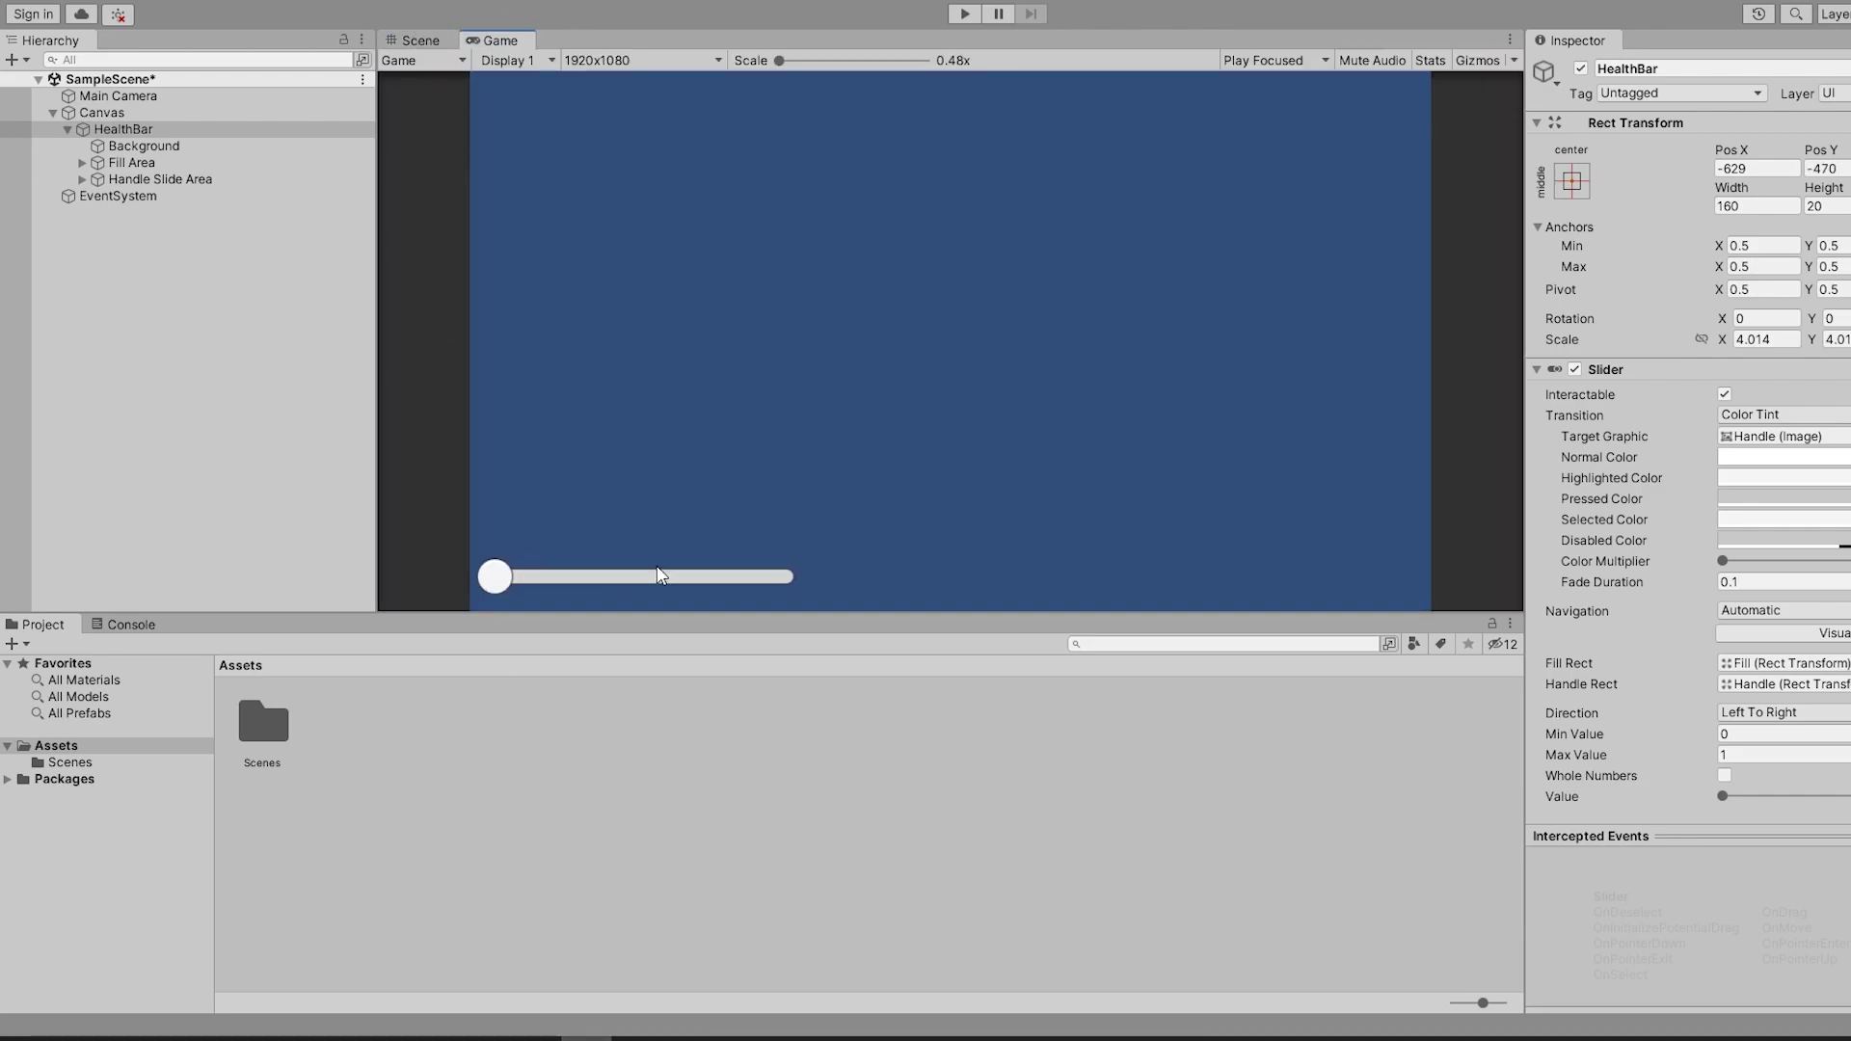
Uncheck Interactable on HealthBar's Slider and deactivate the Handle Slide Area object
left_click(417, 40)
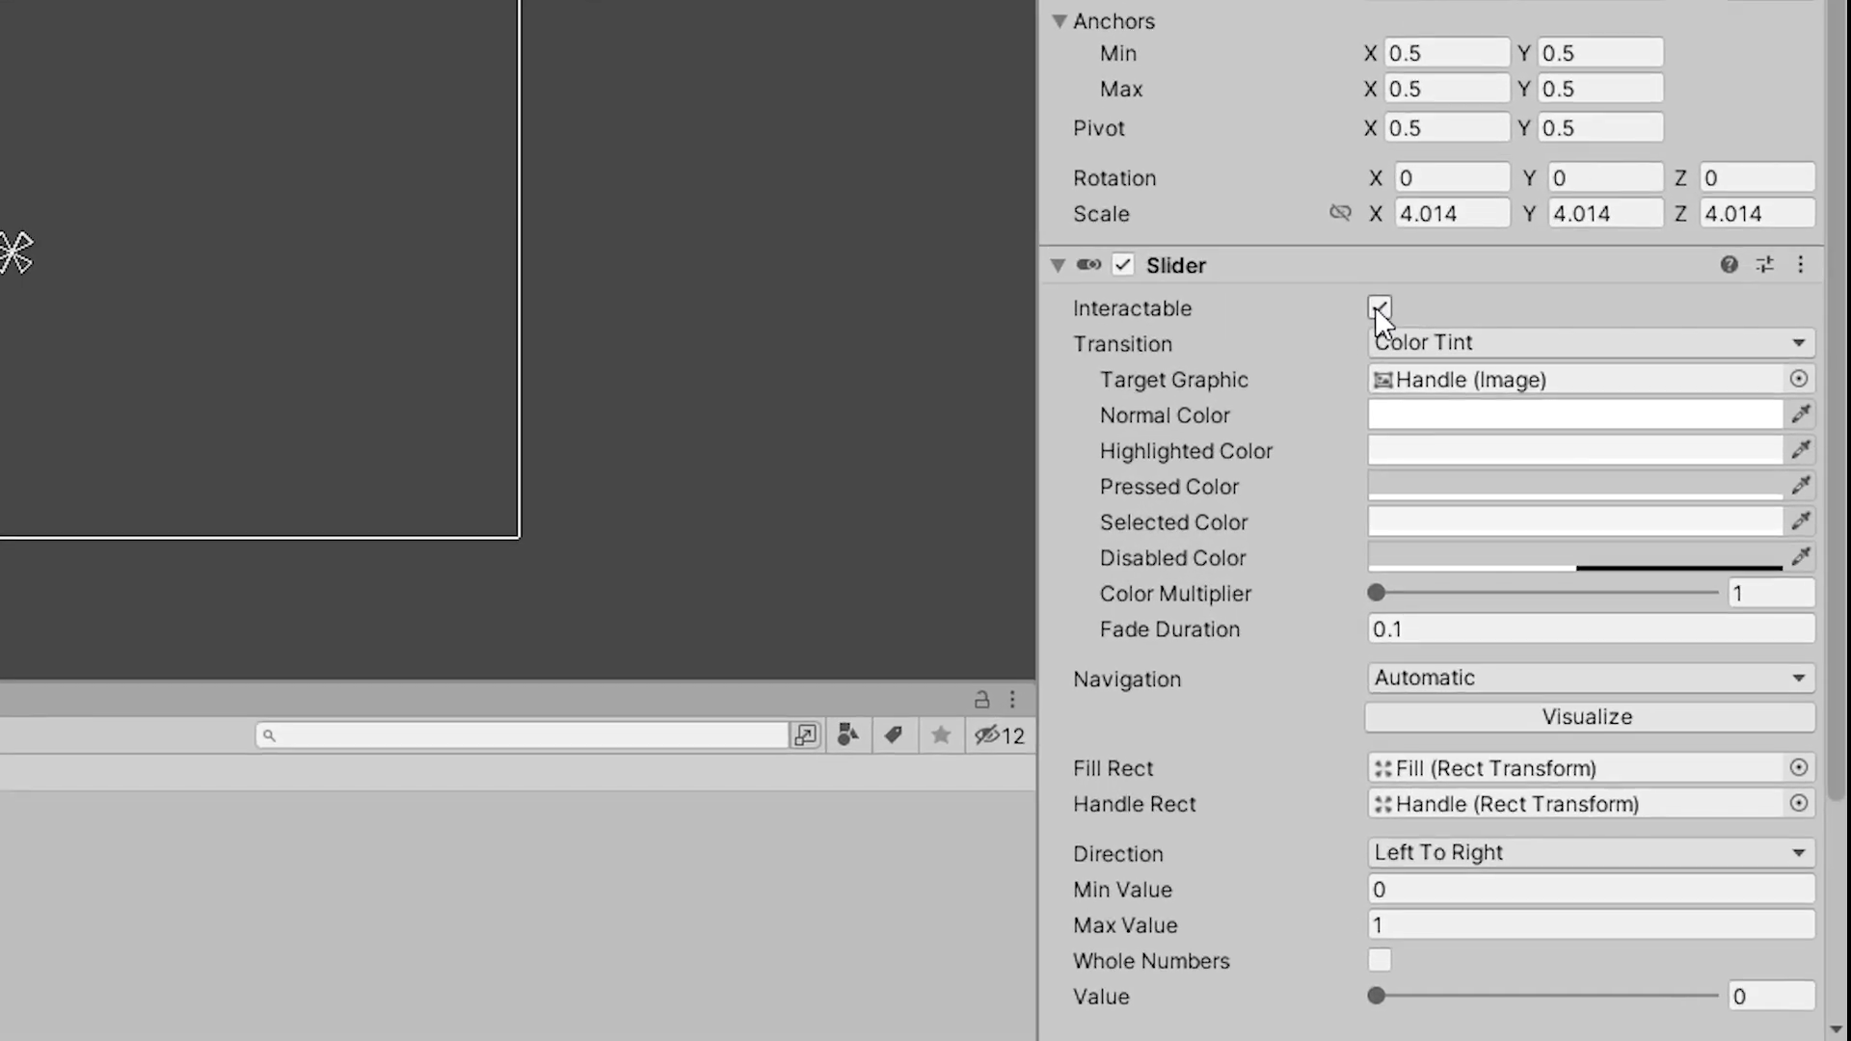
left_click(1380, 308)
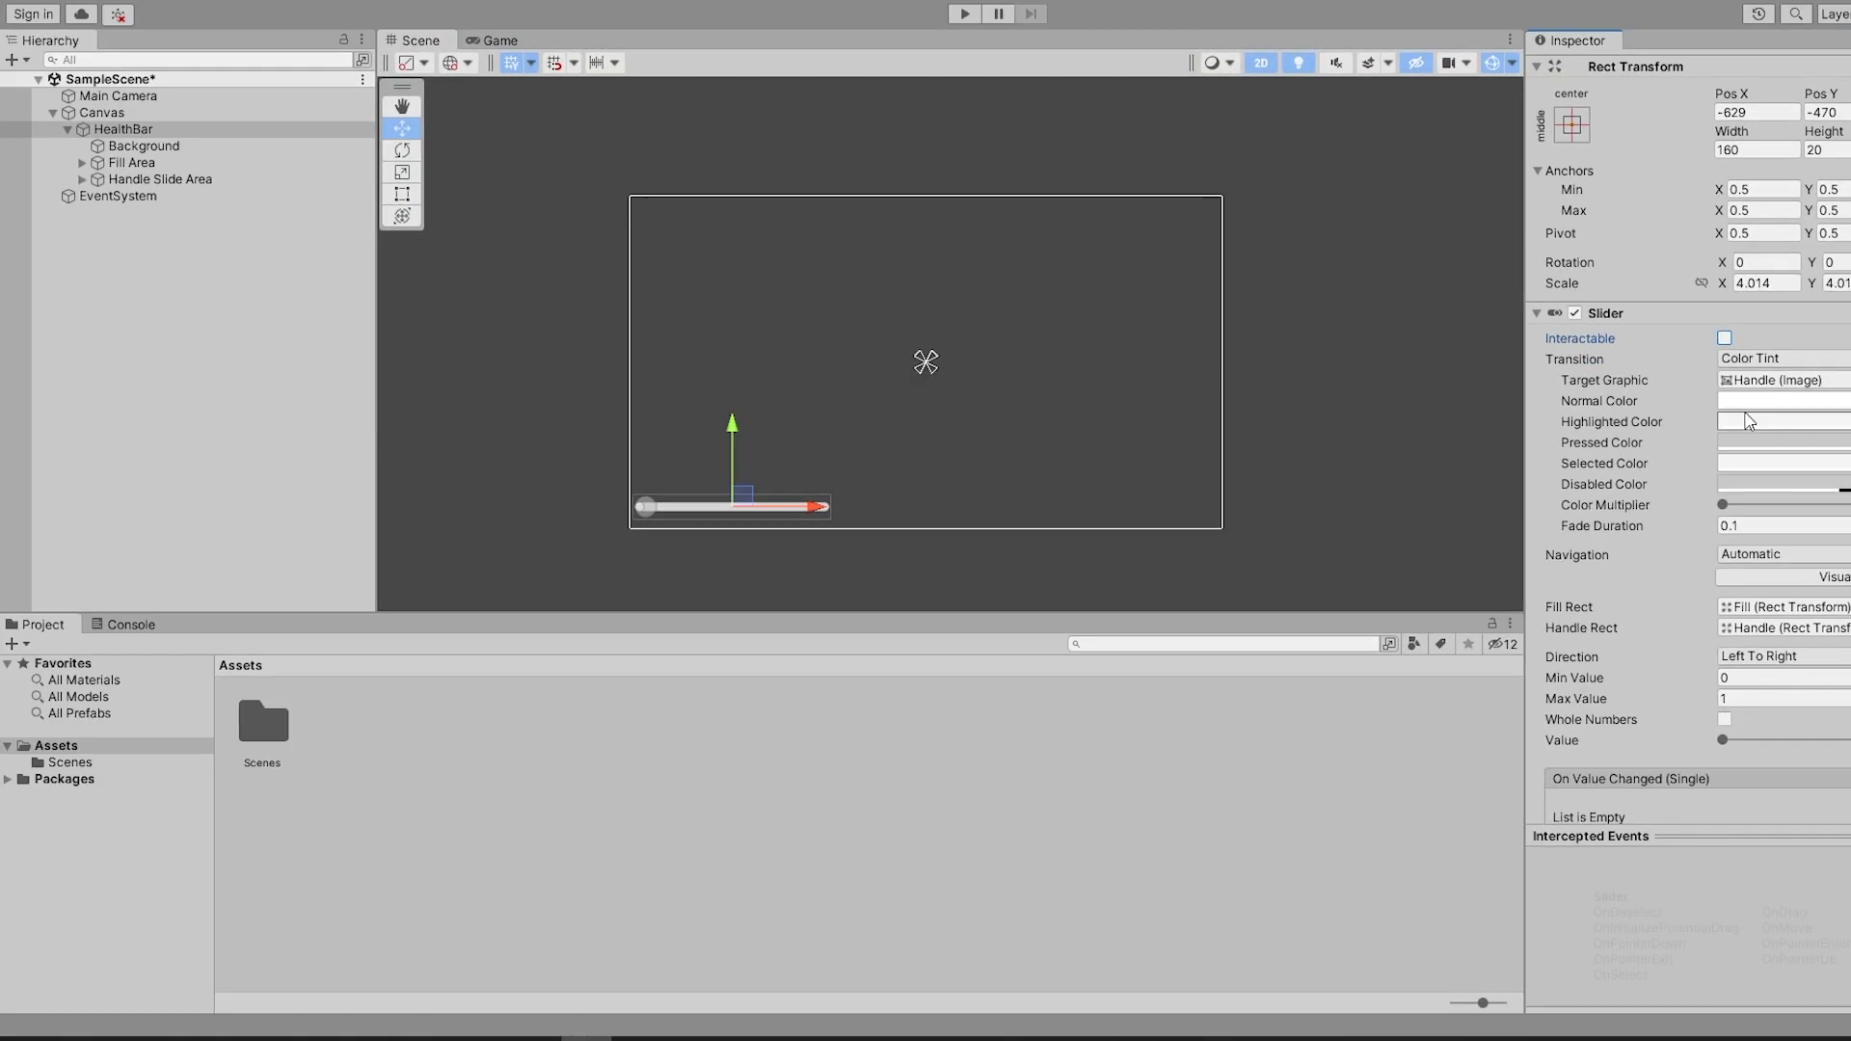
left_click(685, 506)
left_click(685, 506)
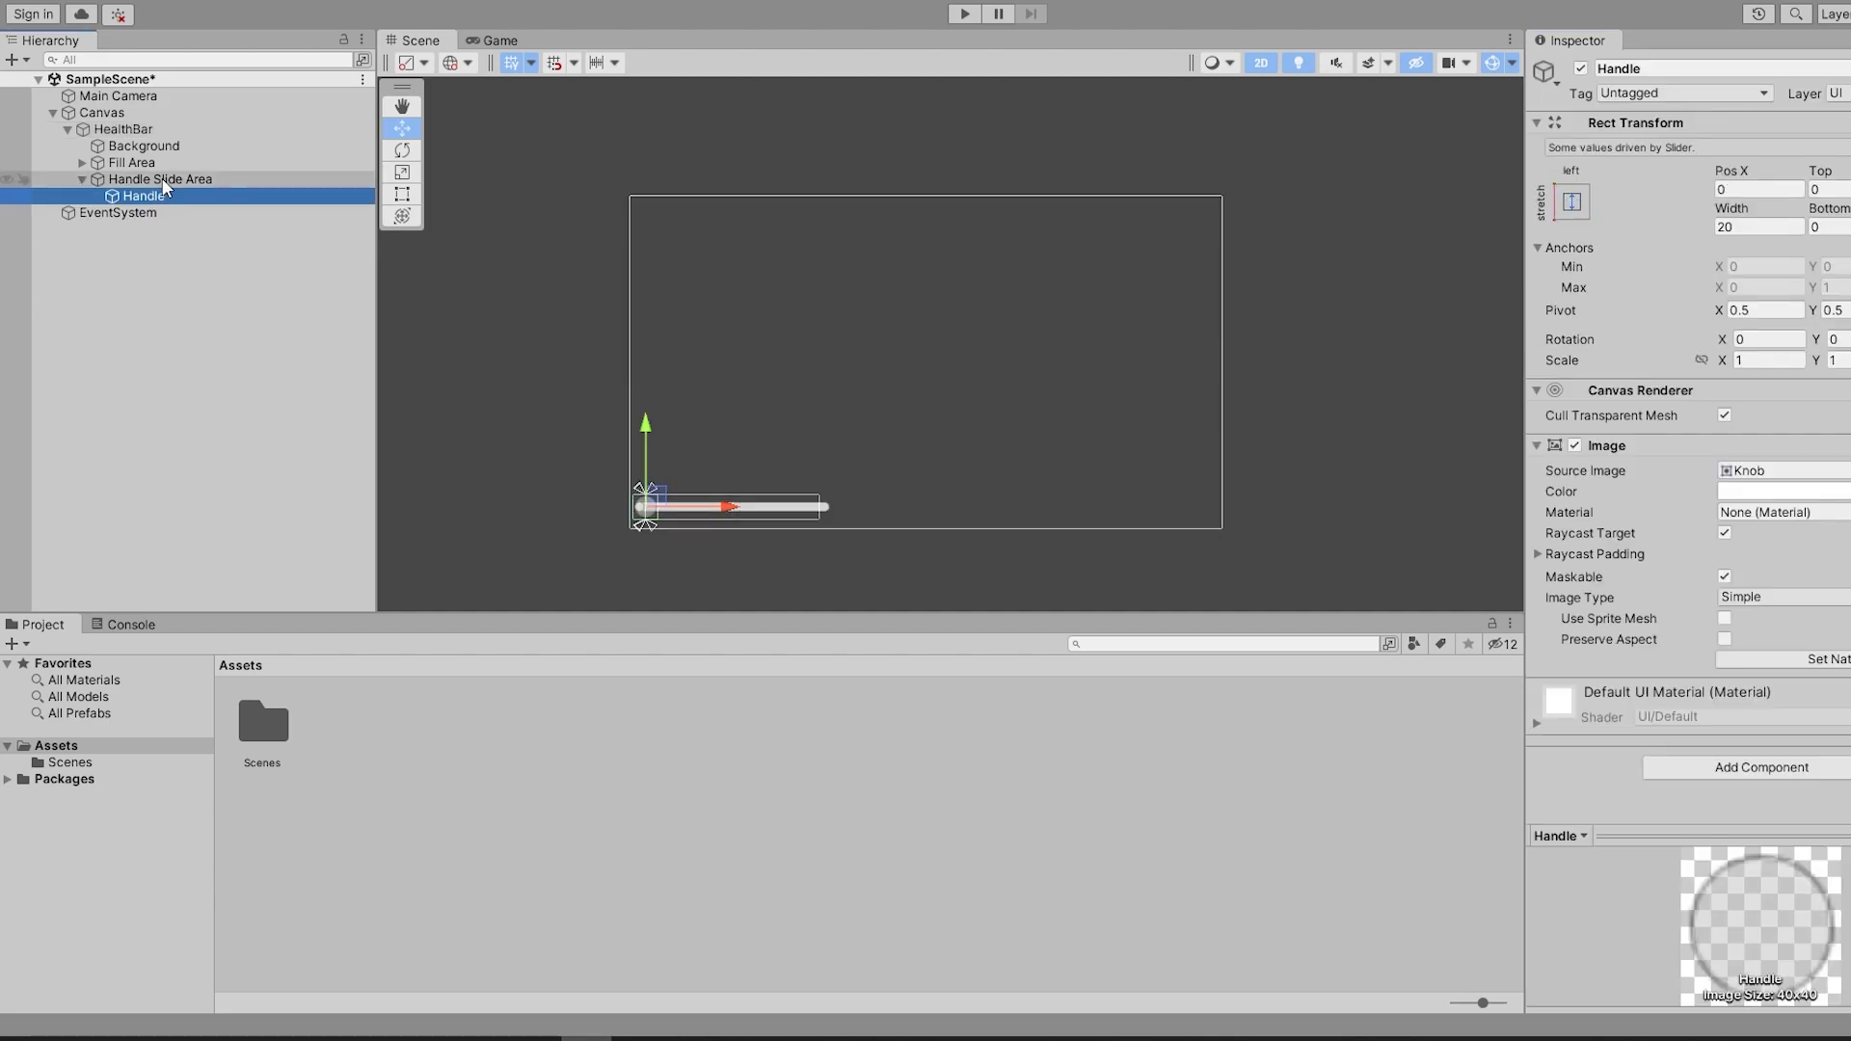
left_click(685, 506)
left_click(1580, 68)
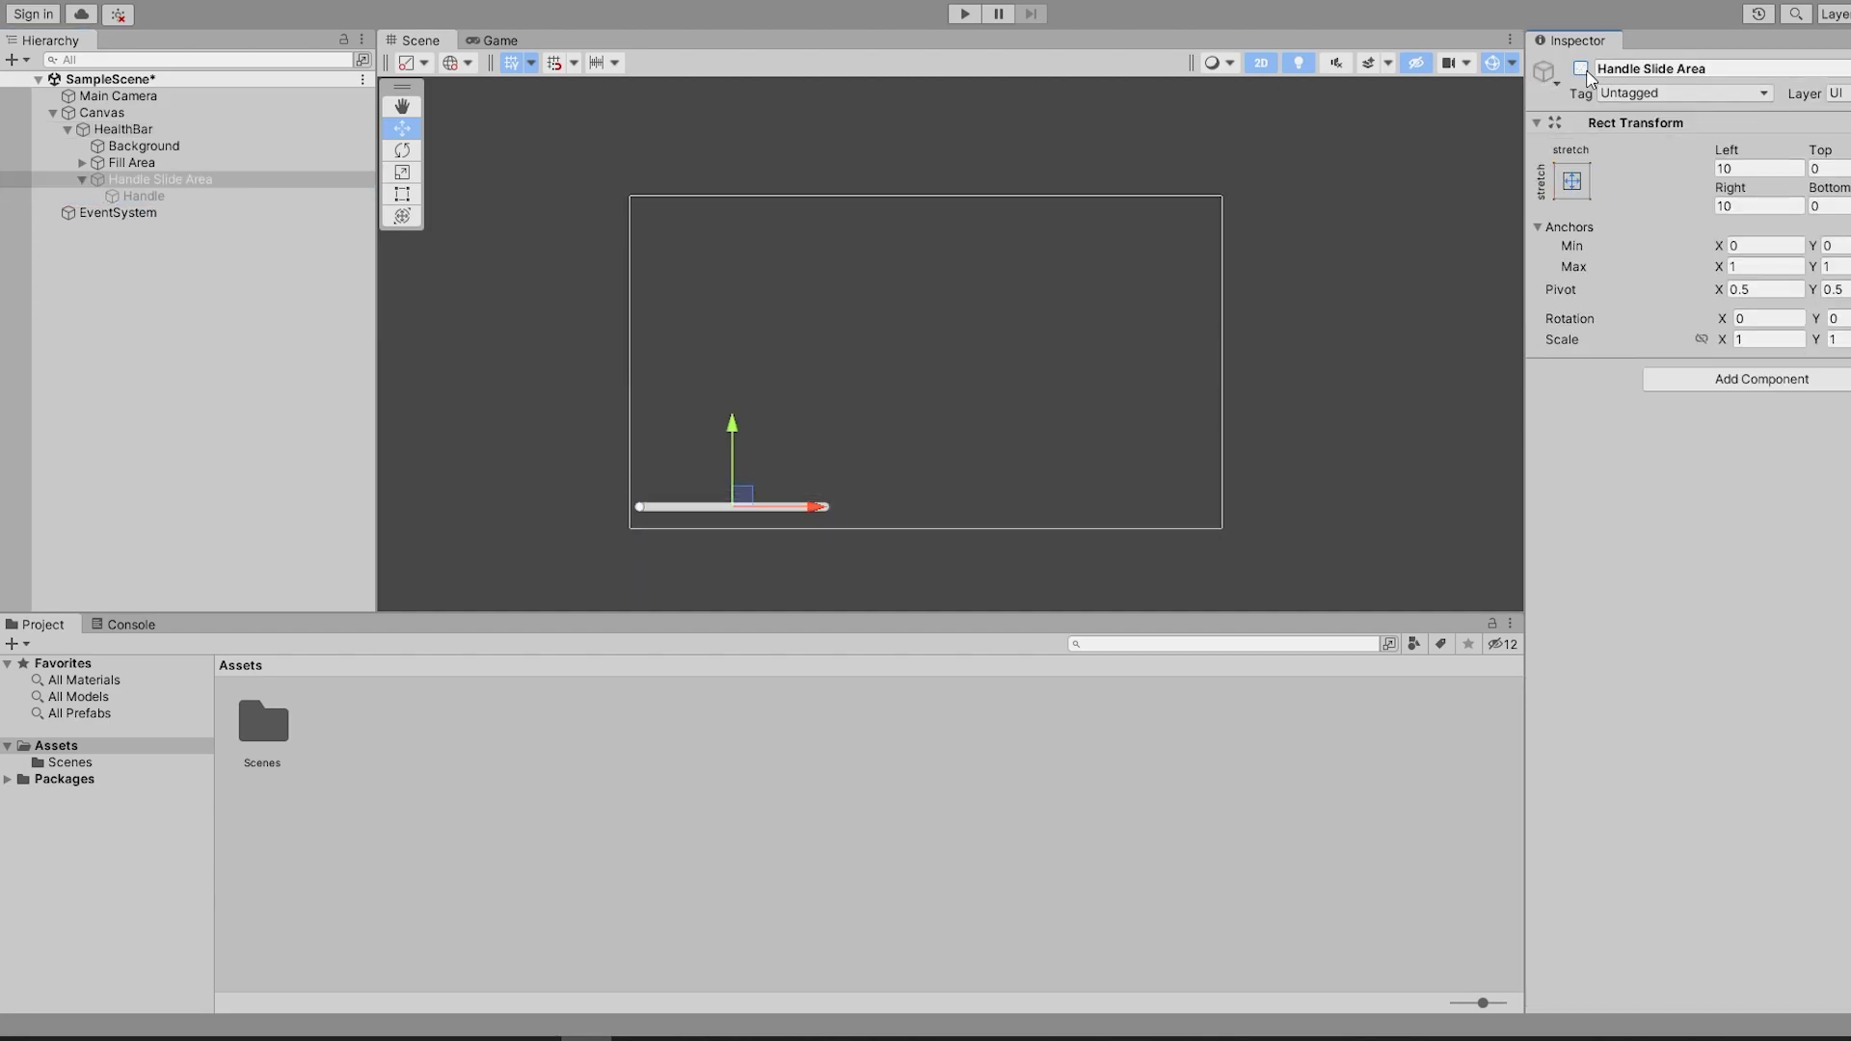
left_click(1581, 69)
left_click(1581, 69)
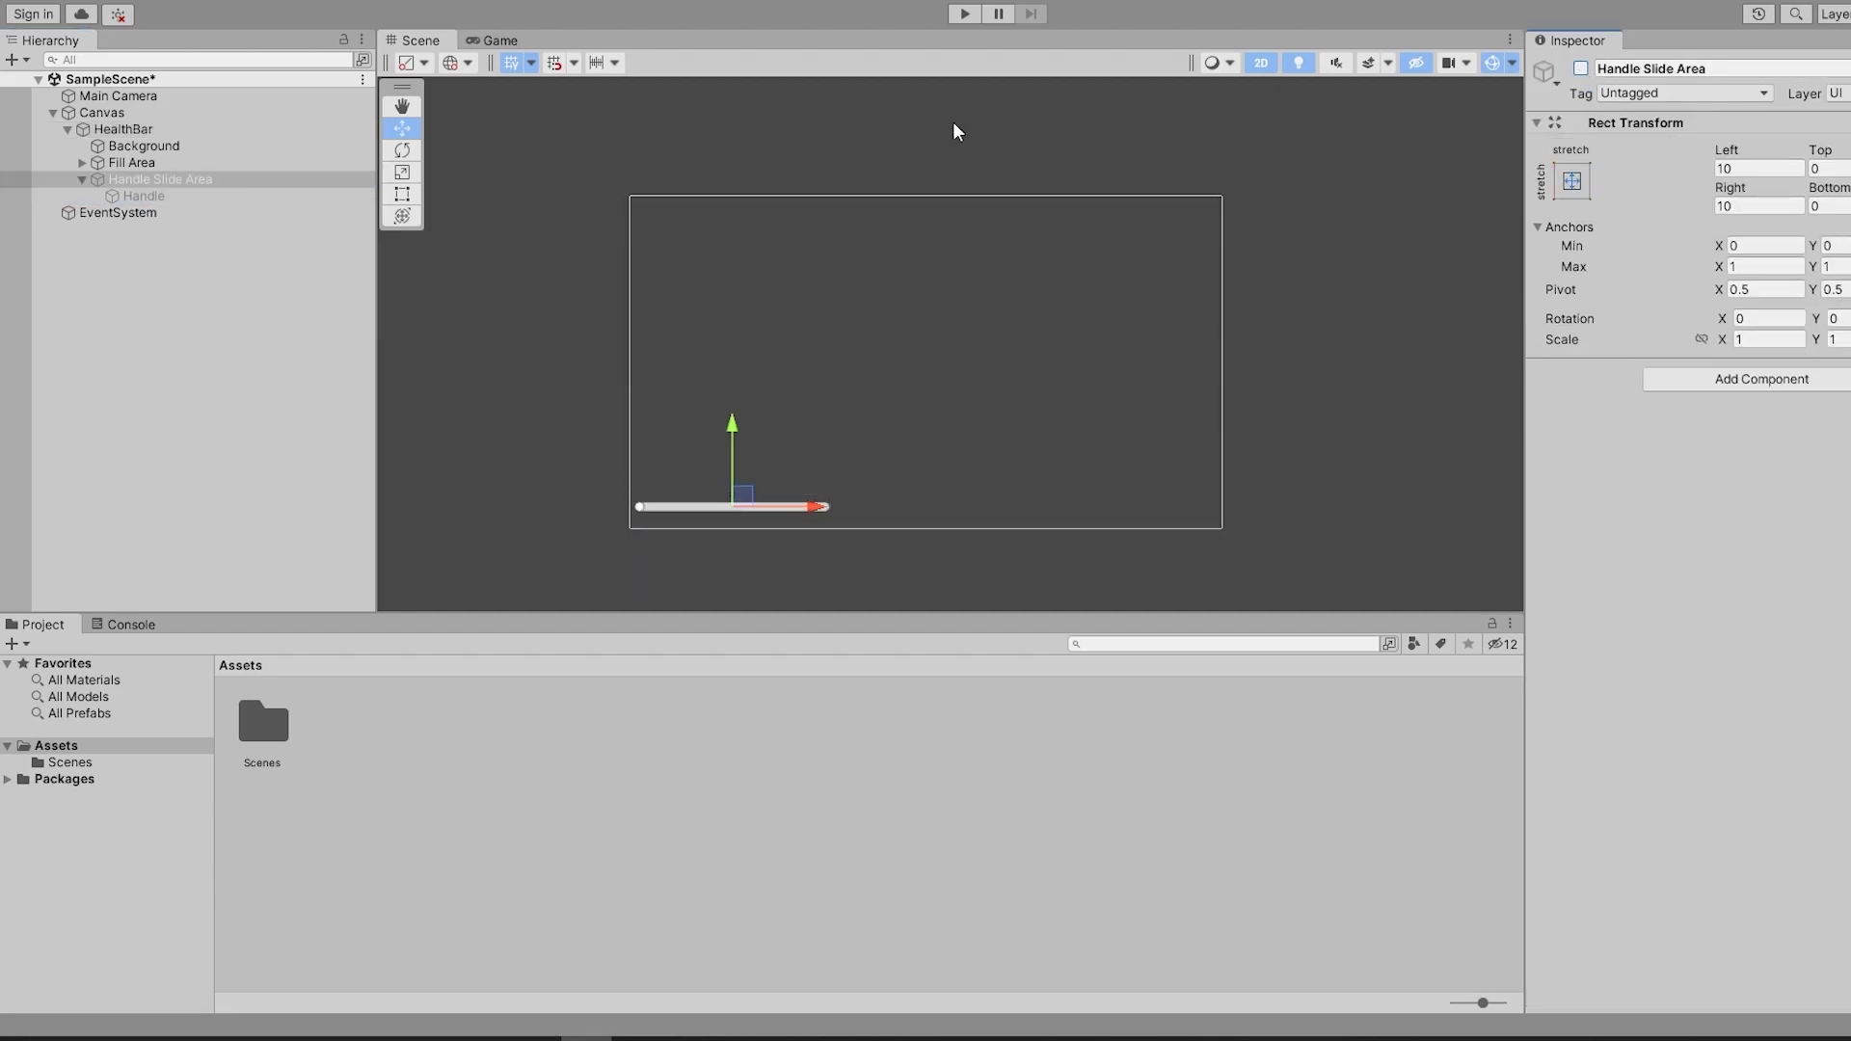
left_click(174, 132)
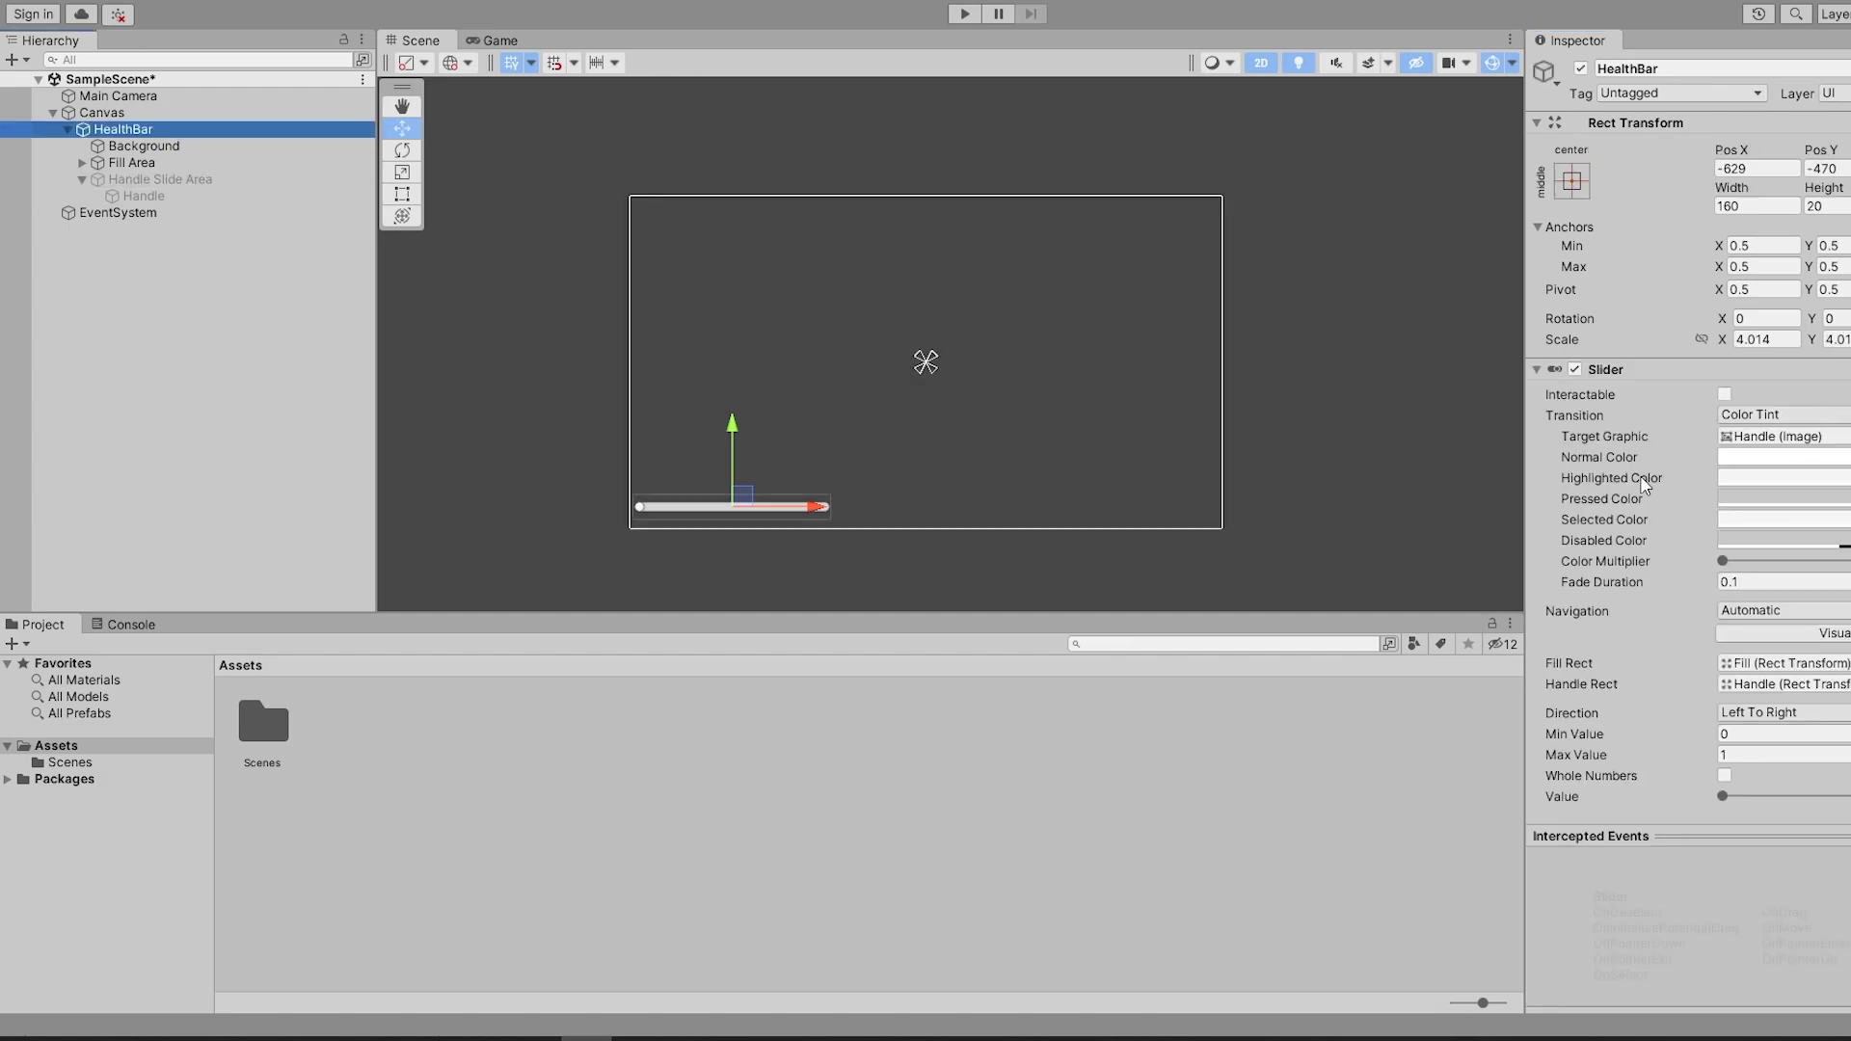
scroll(1647, 548, "down", 3)
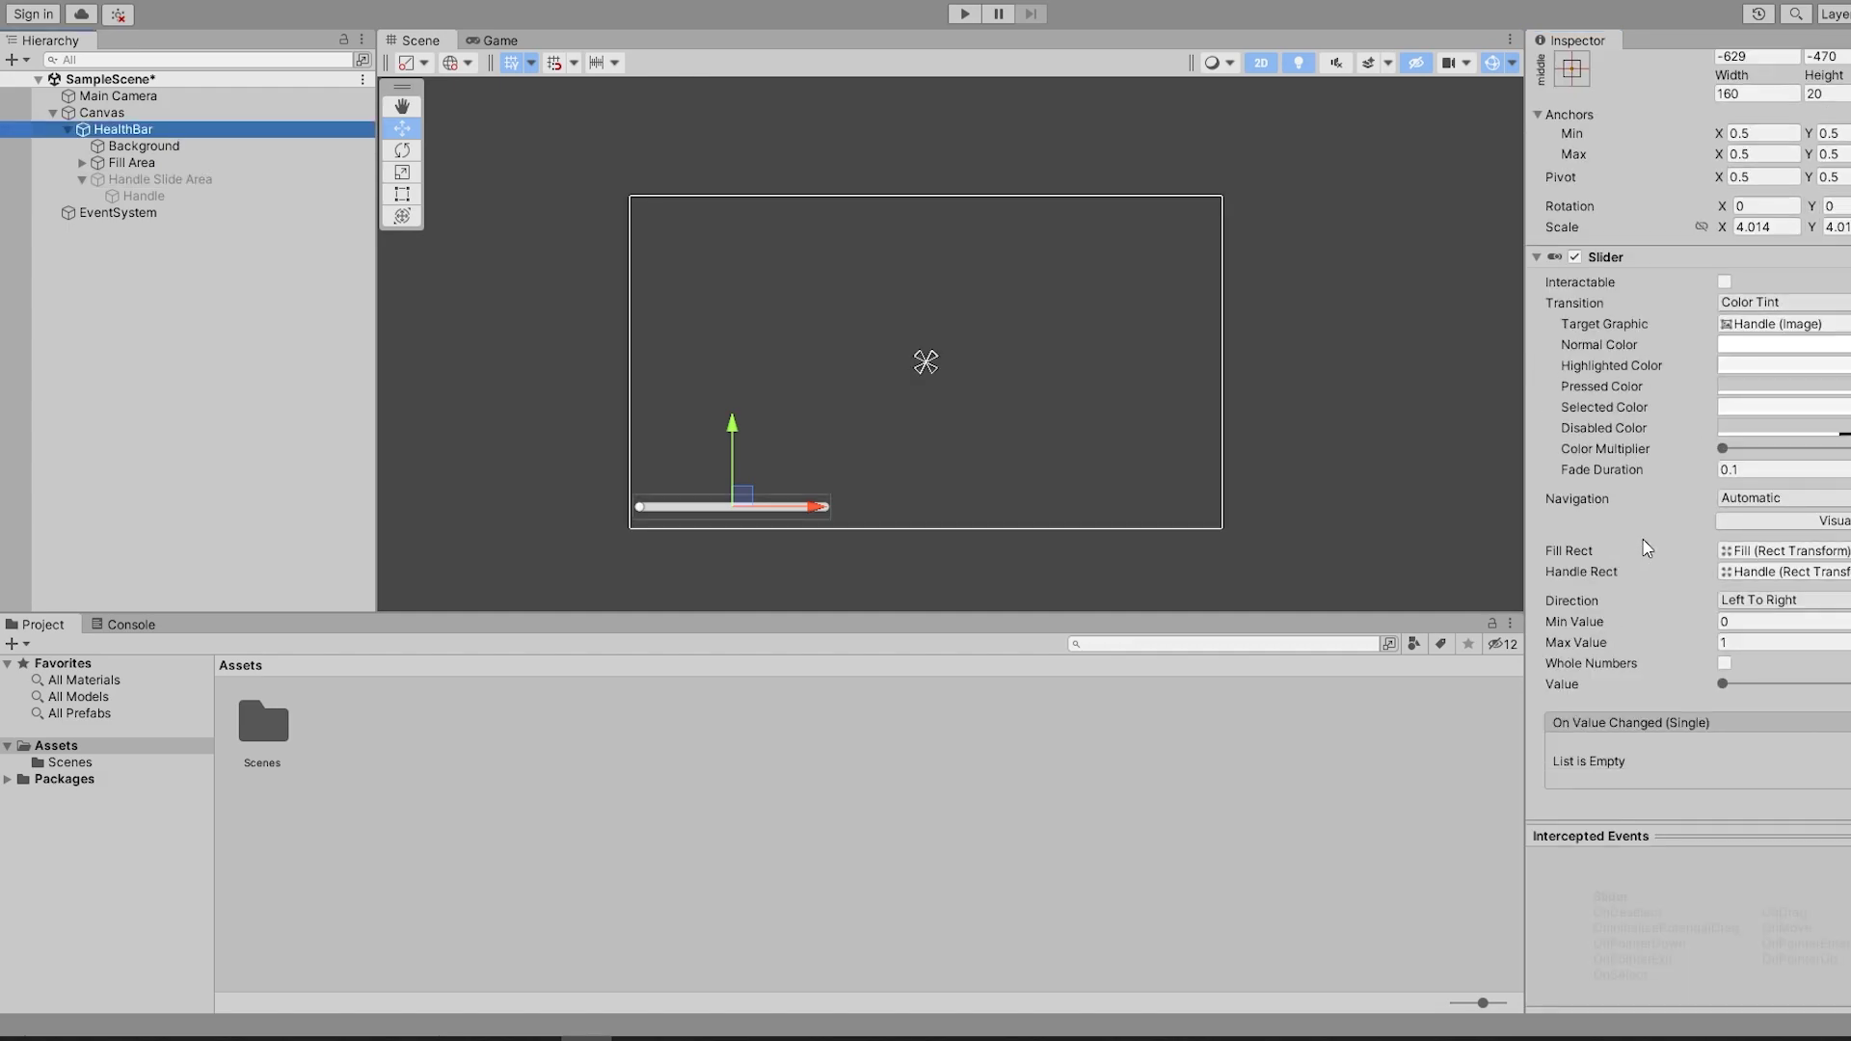
Set the HealthBar slider's Max Value and Value to 100, then preview it in the Game view
left_click(1736, 572)
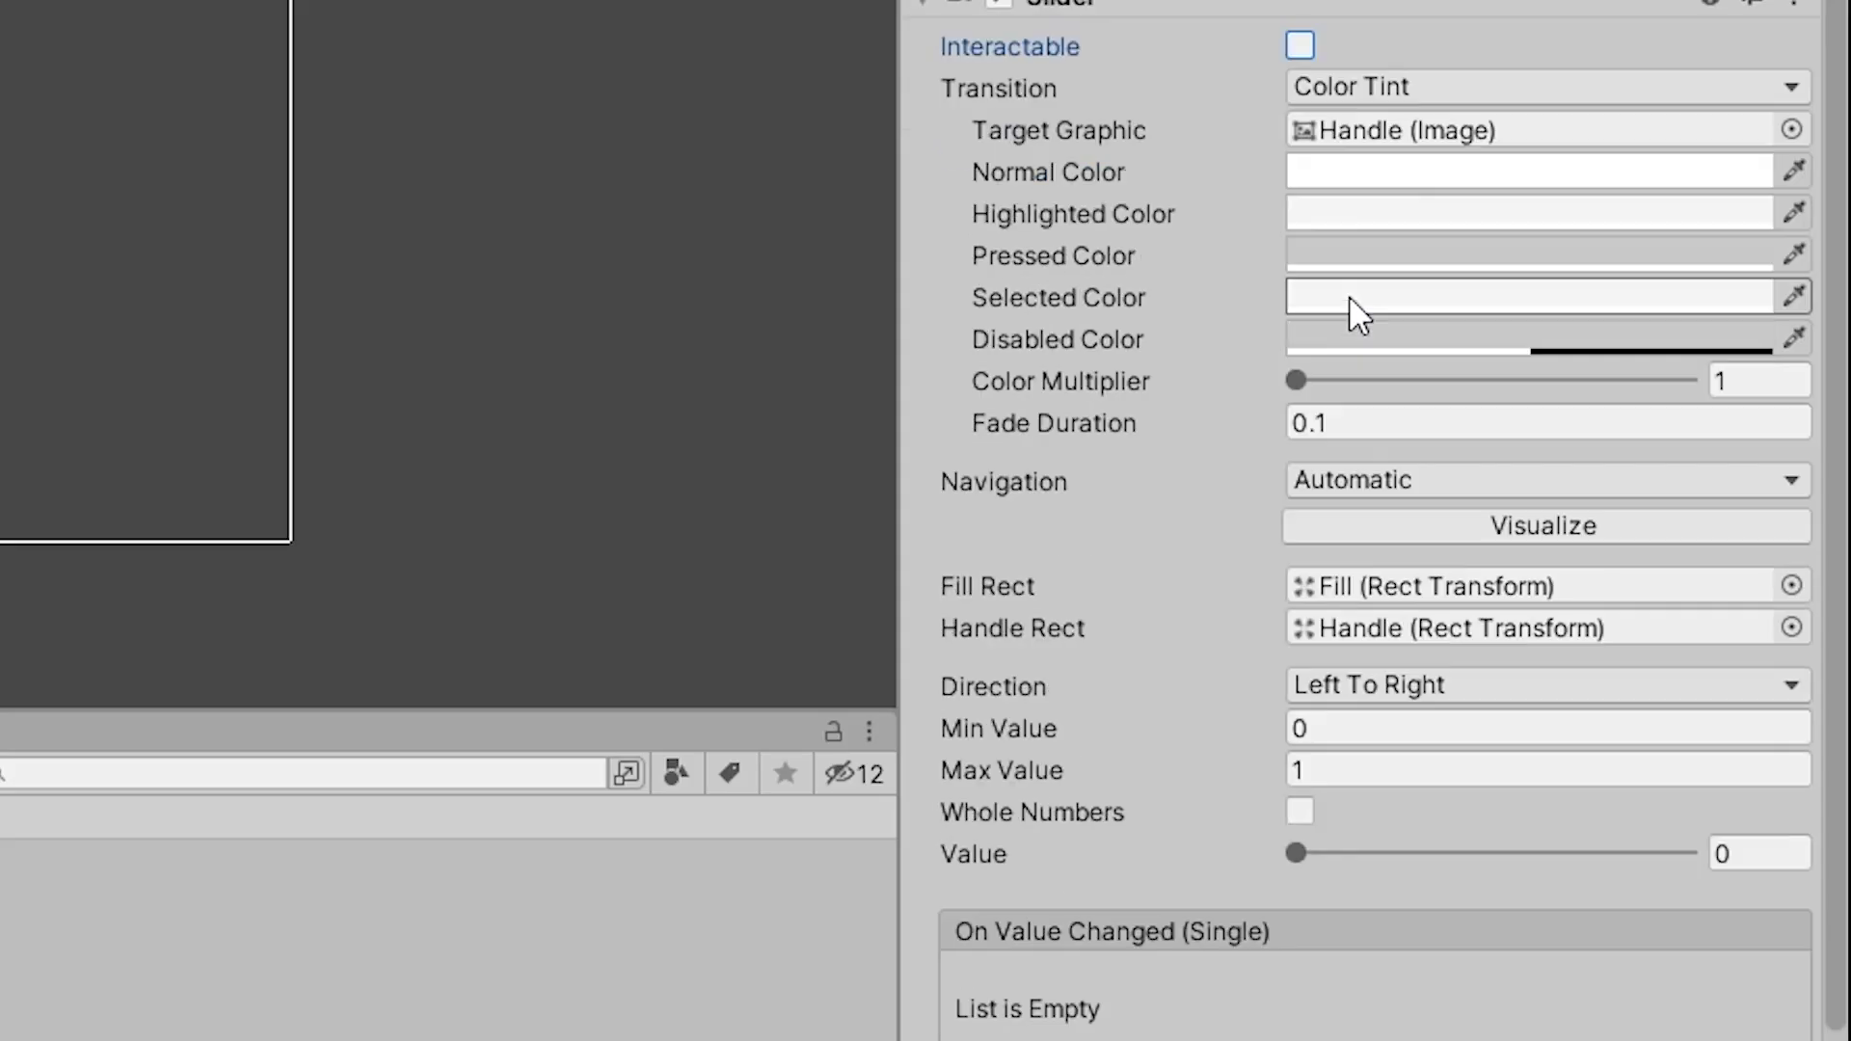
scroll(1750, 413, "down", 1)
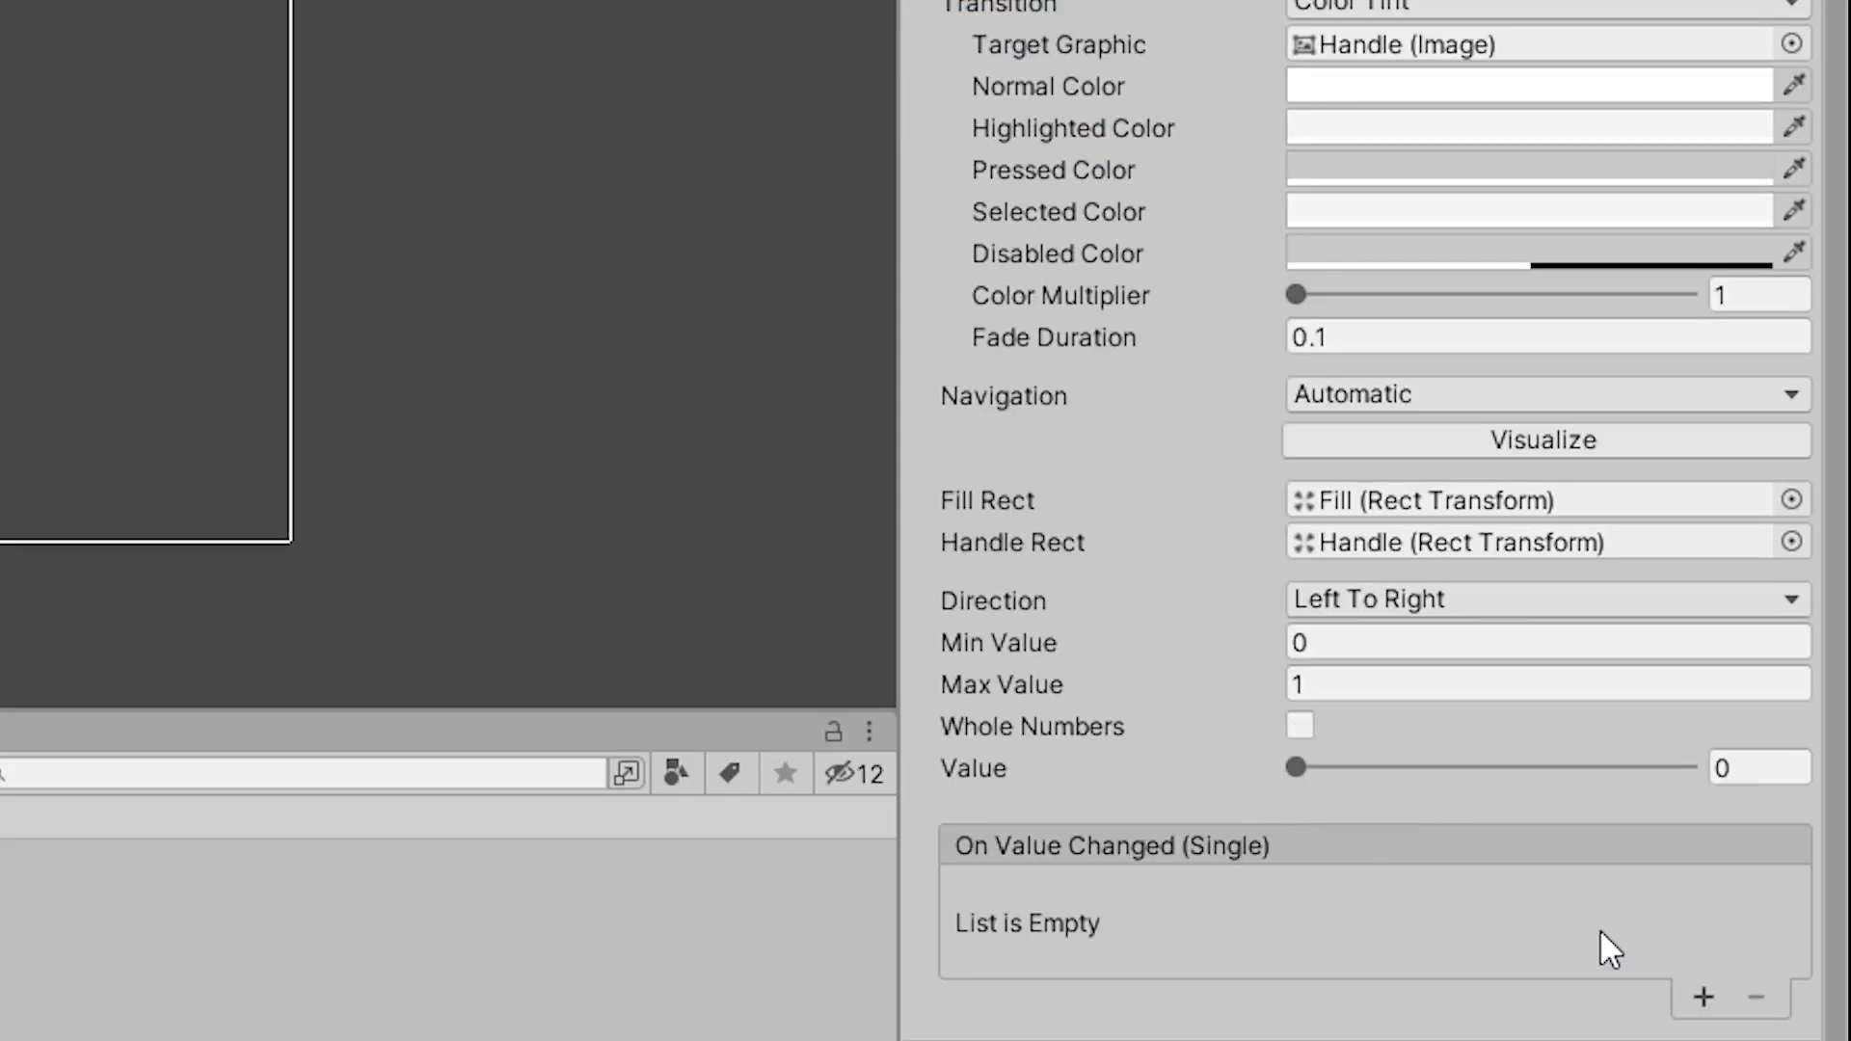
left_click(1346, 694)
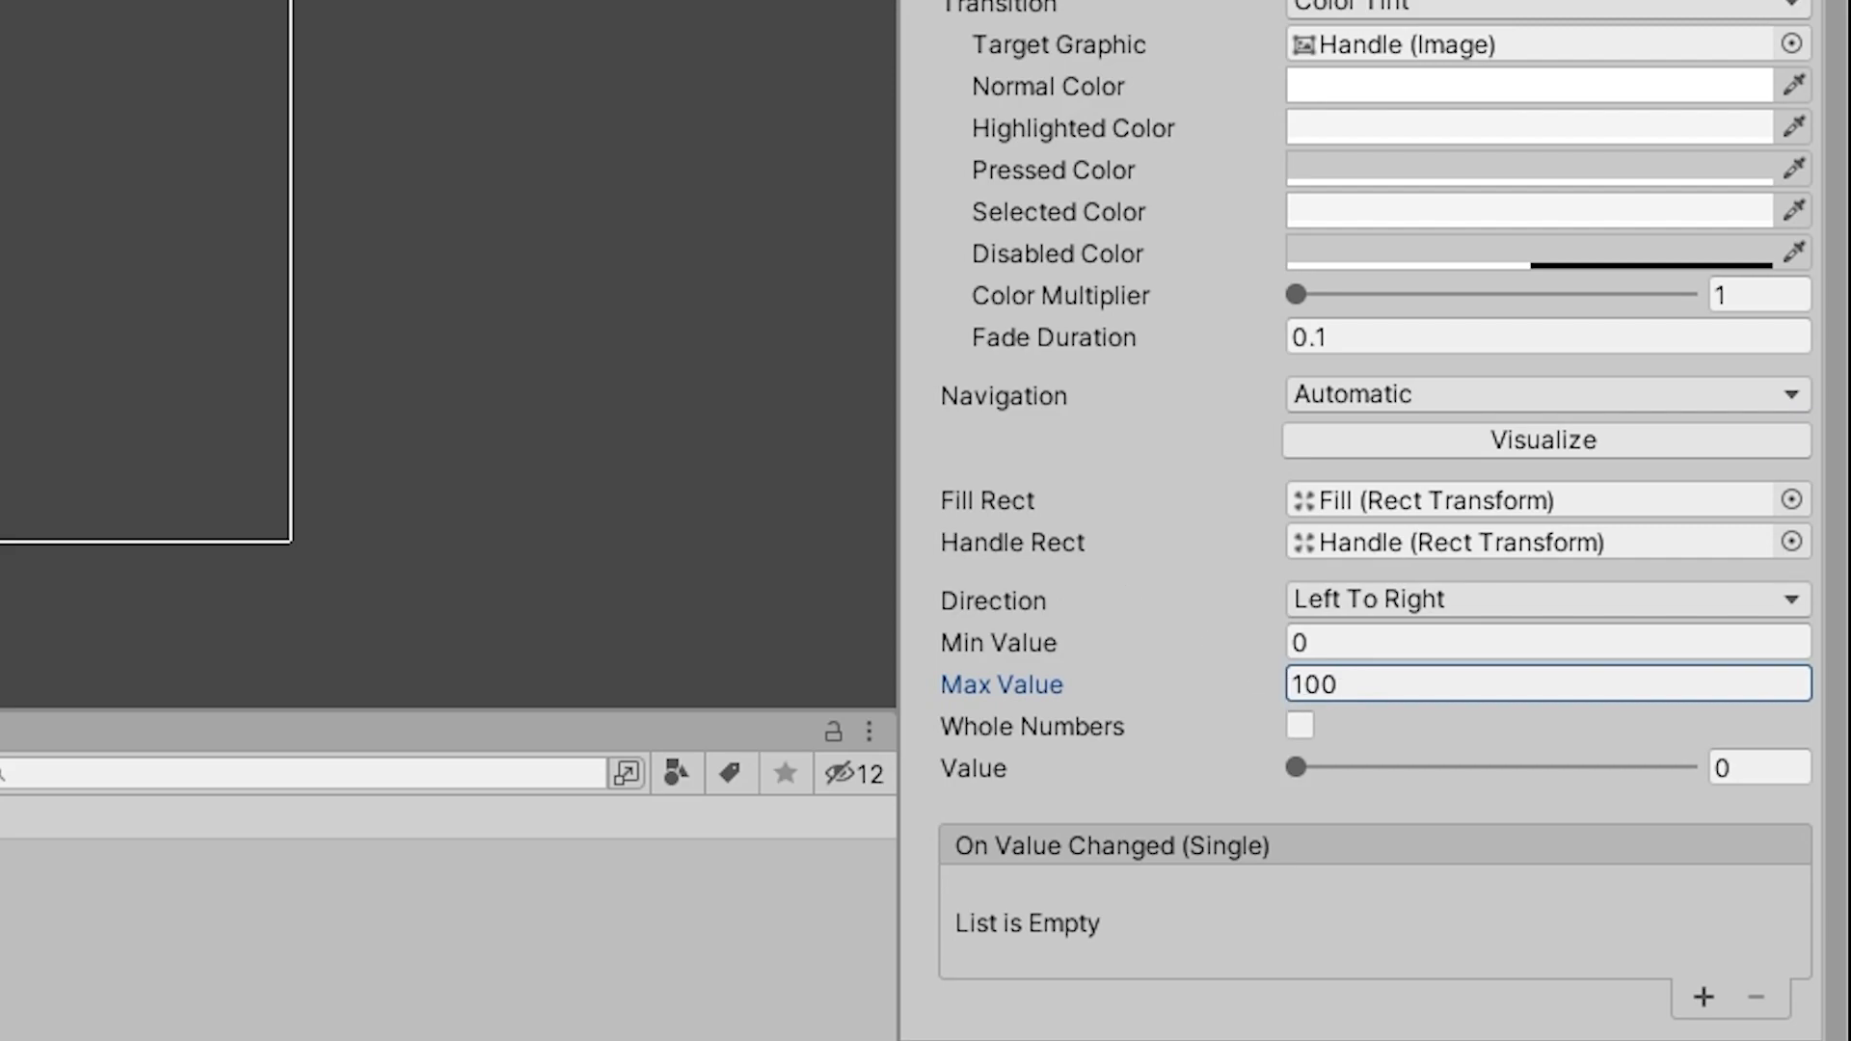
left_click(1504, 771)
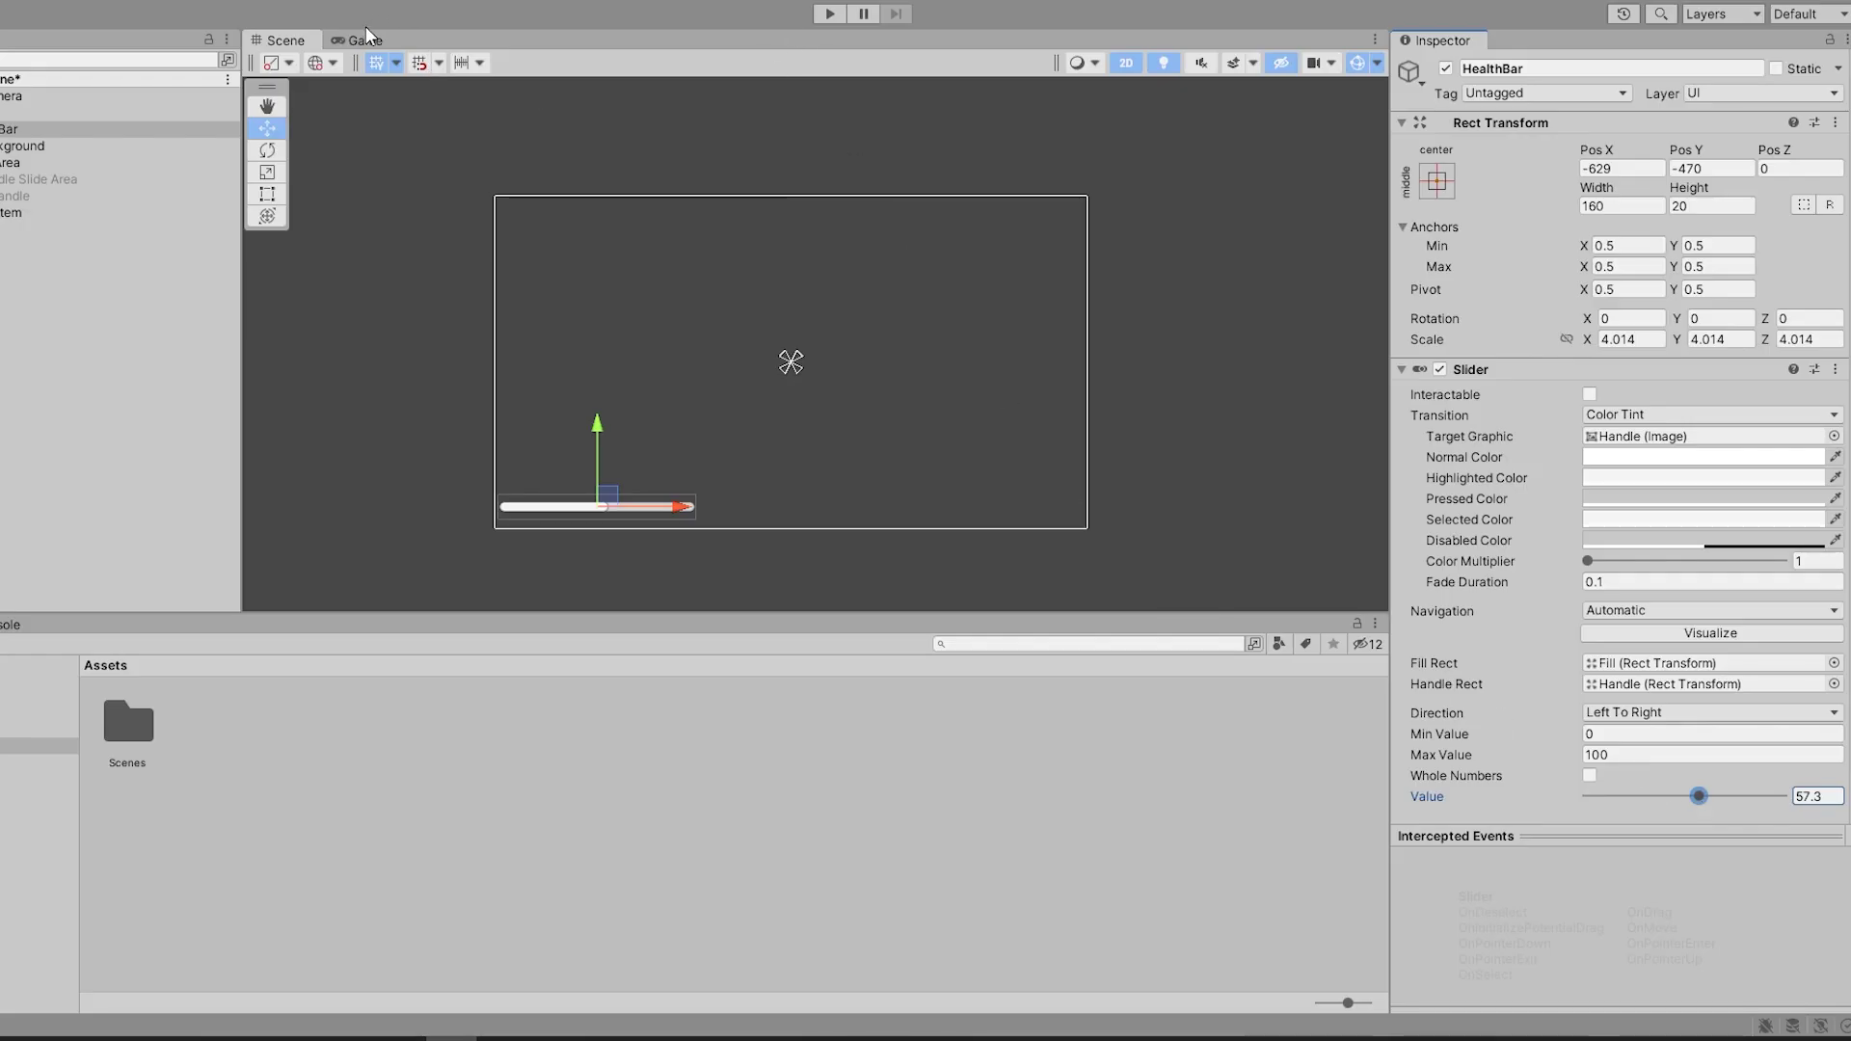
left_click(367, 37)
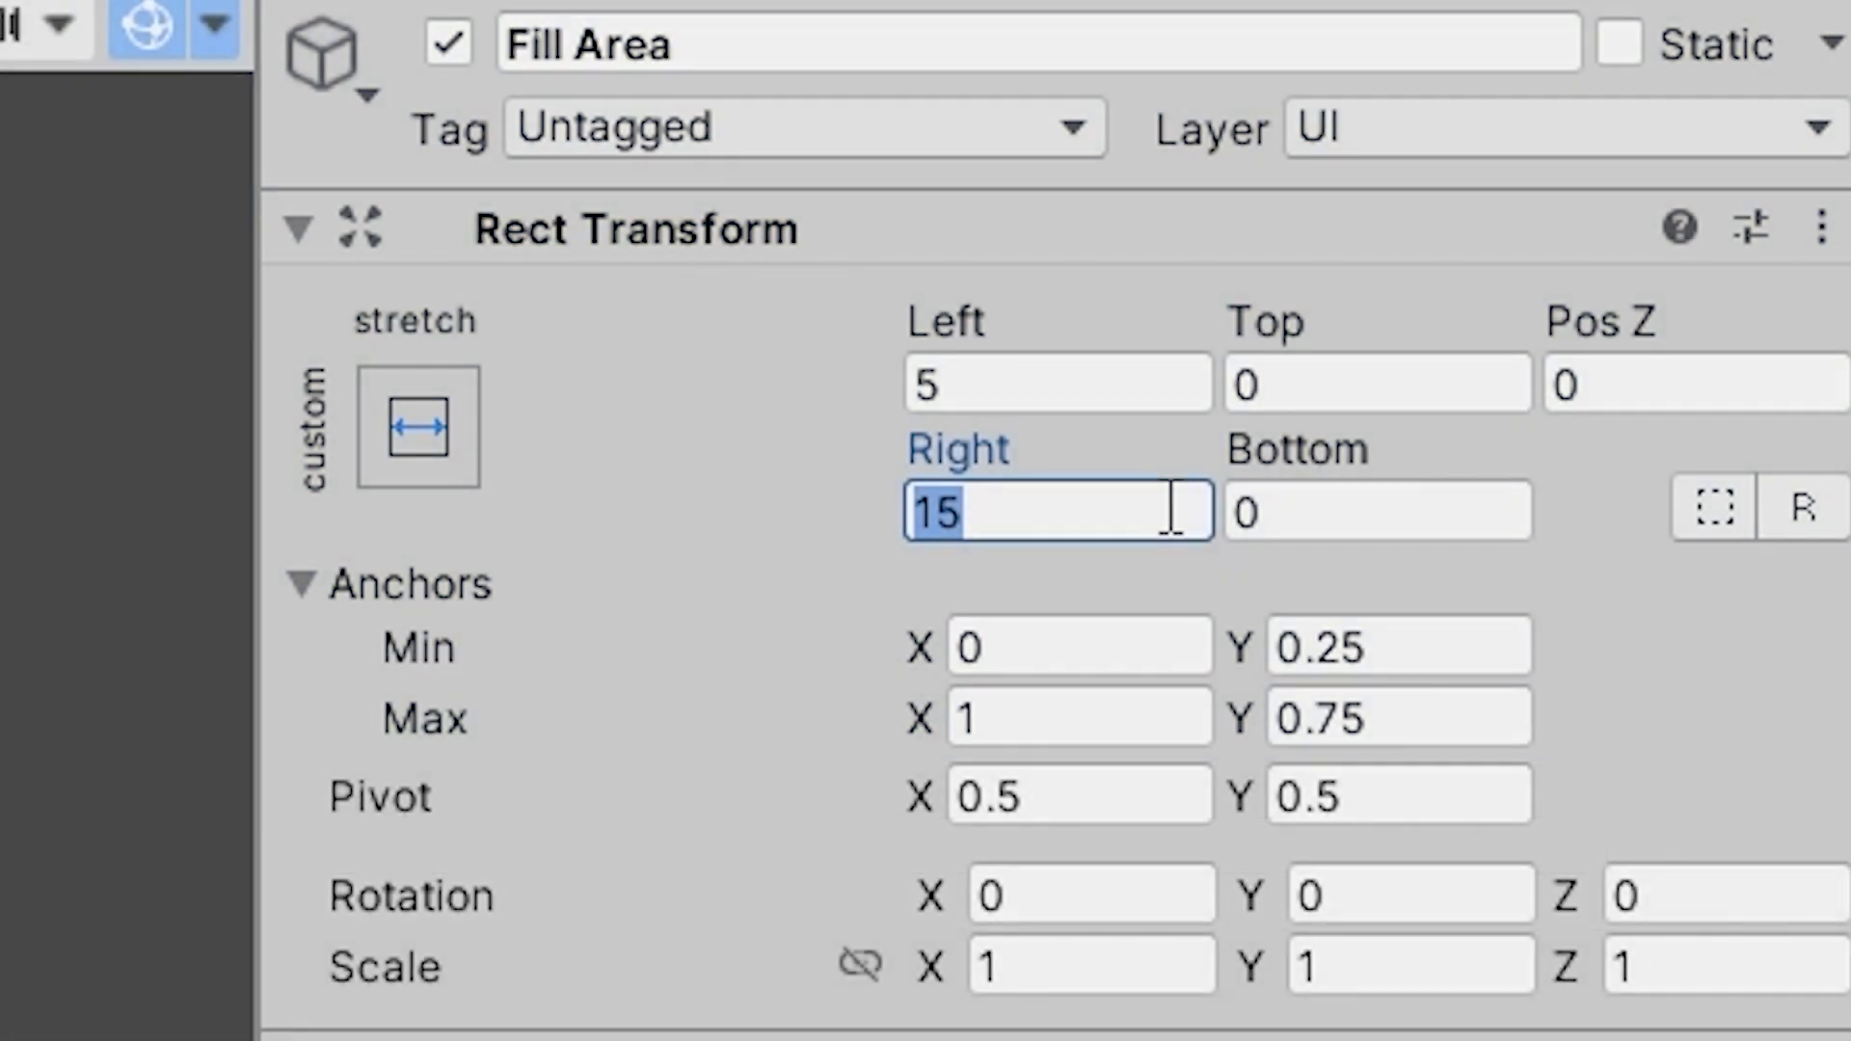
Set the Fill Area's Right offset to 5
type("5")
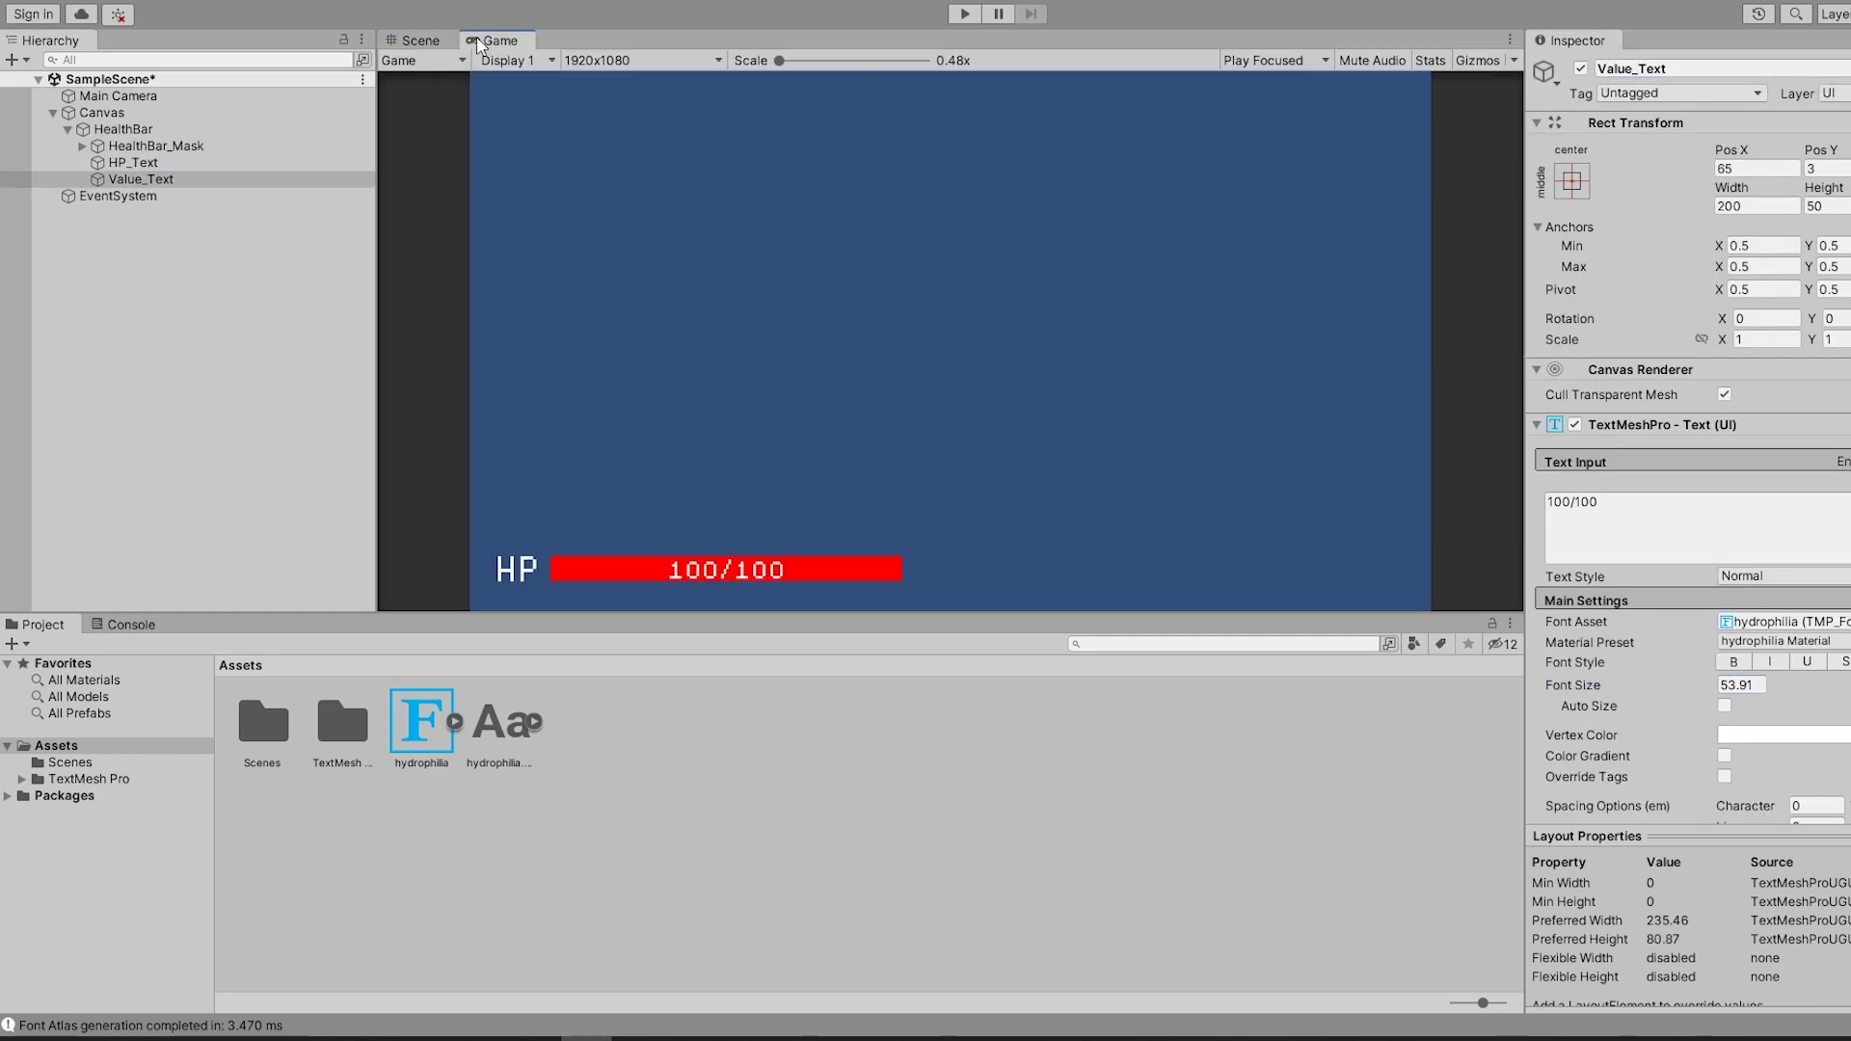
Create and add a new script component named HealthBarScript on the Canvas
left_click(164, 183)
left_click(101, 112)
left_click(1695, 880)
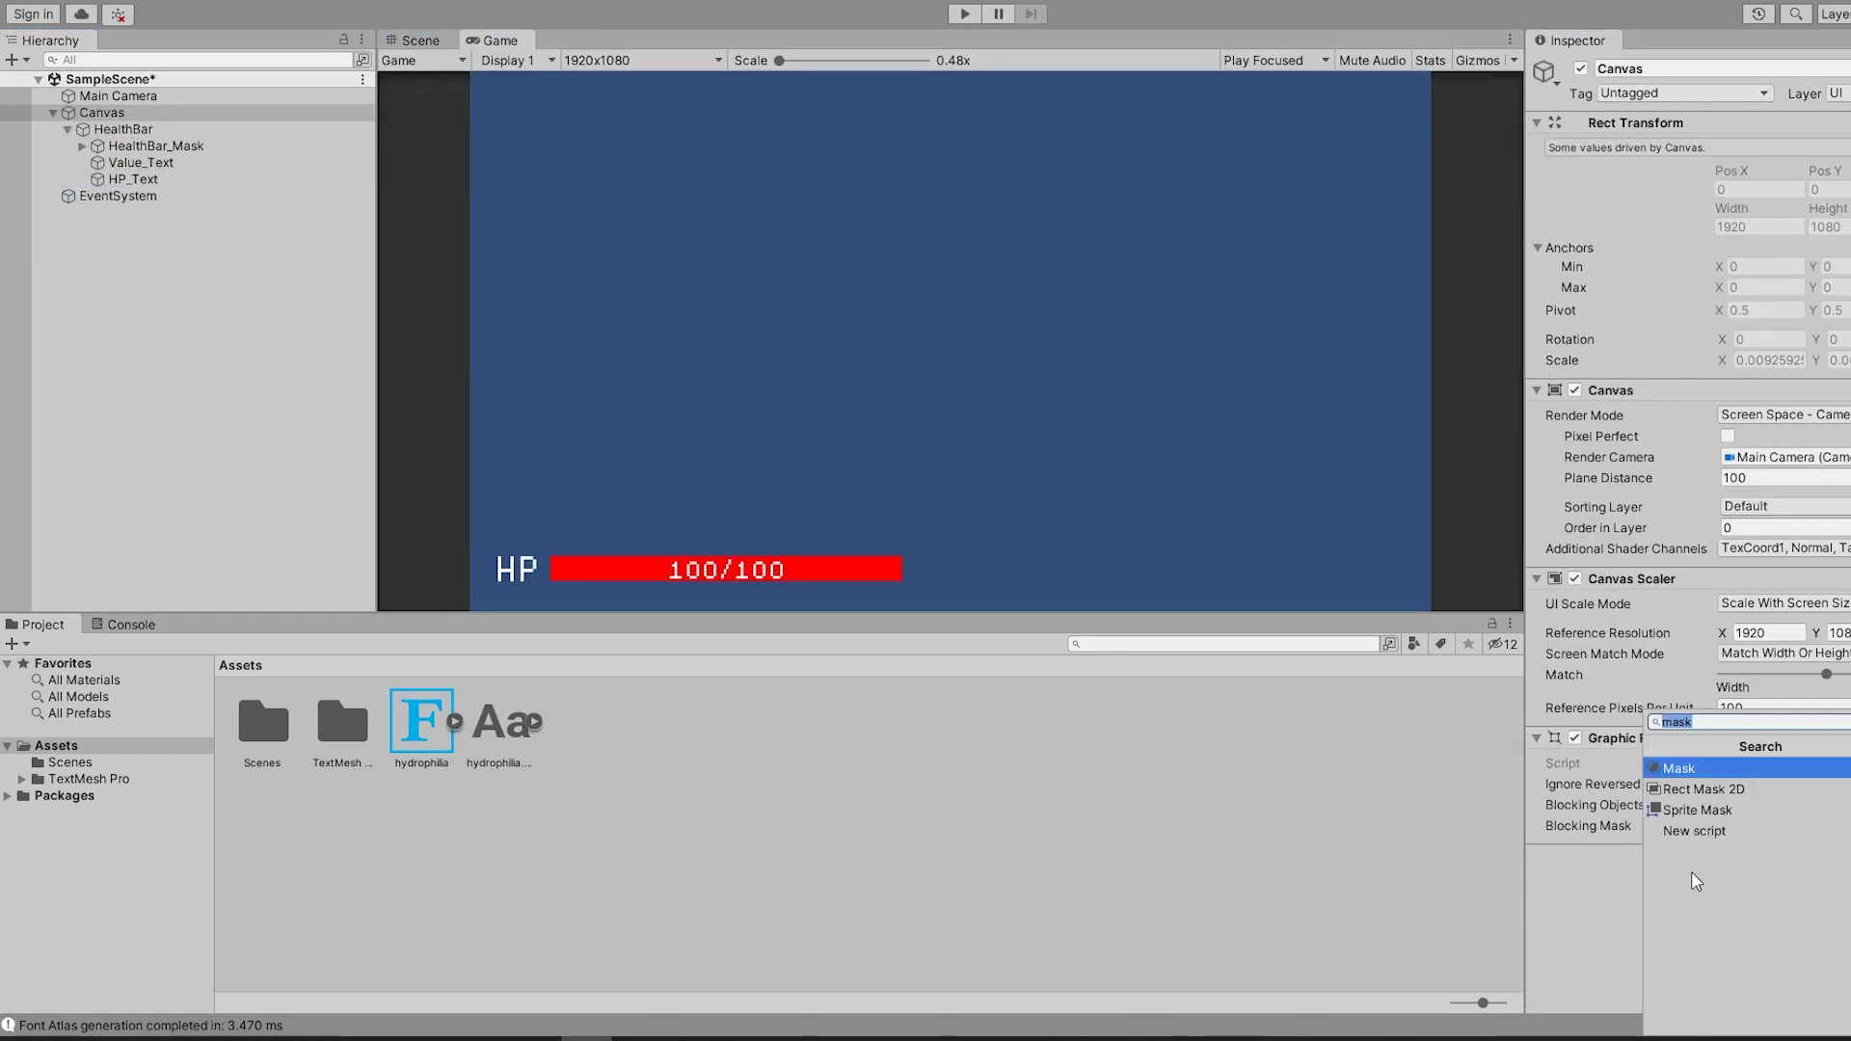
type("HealthBa")
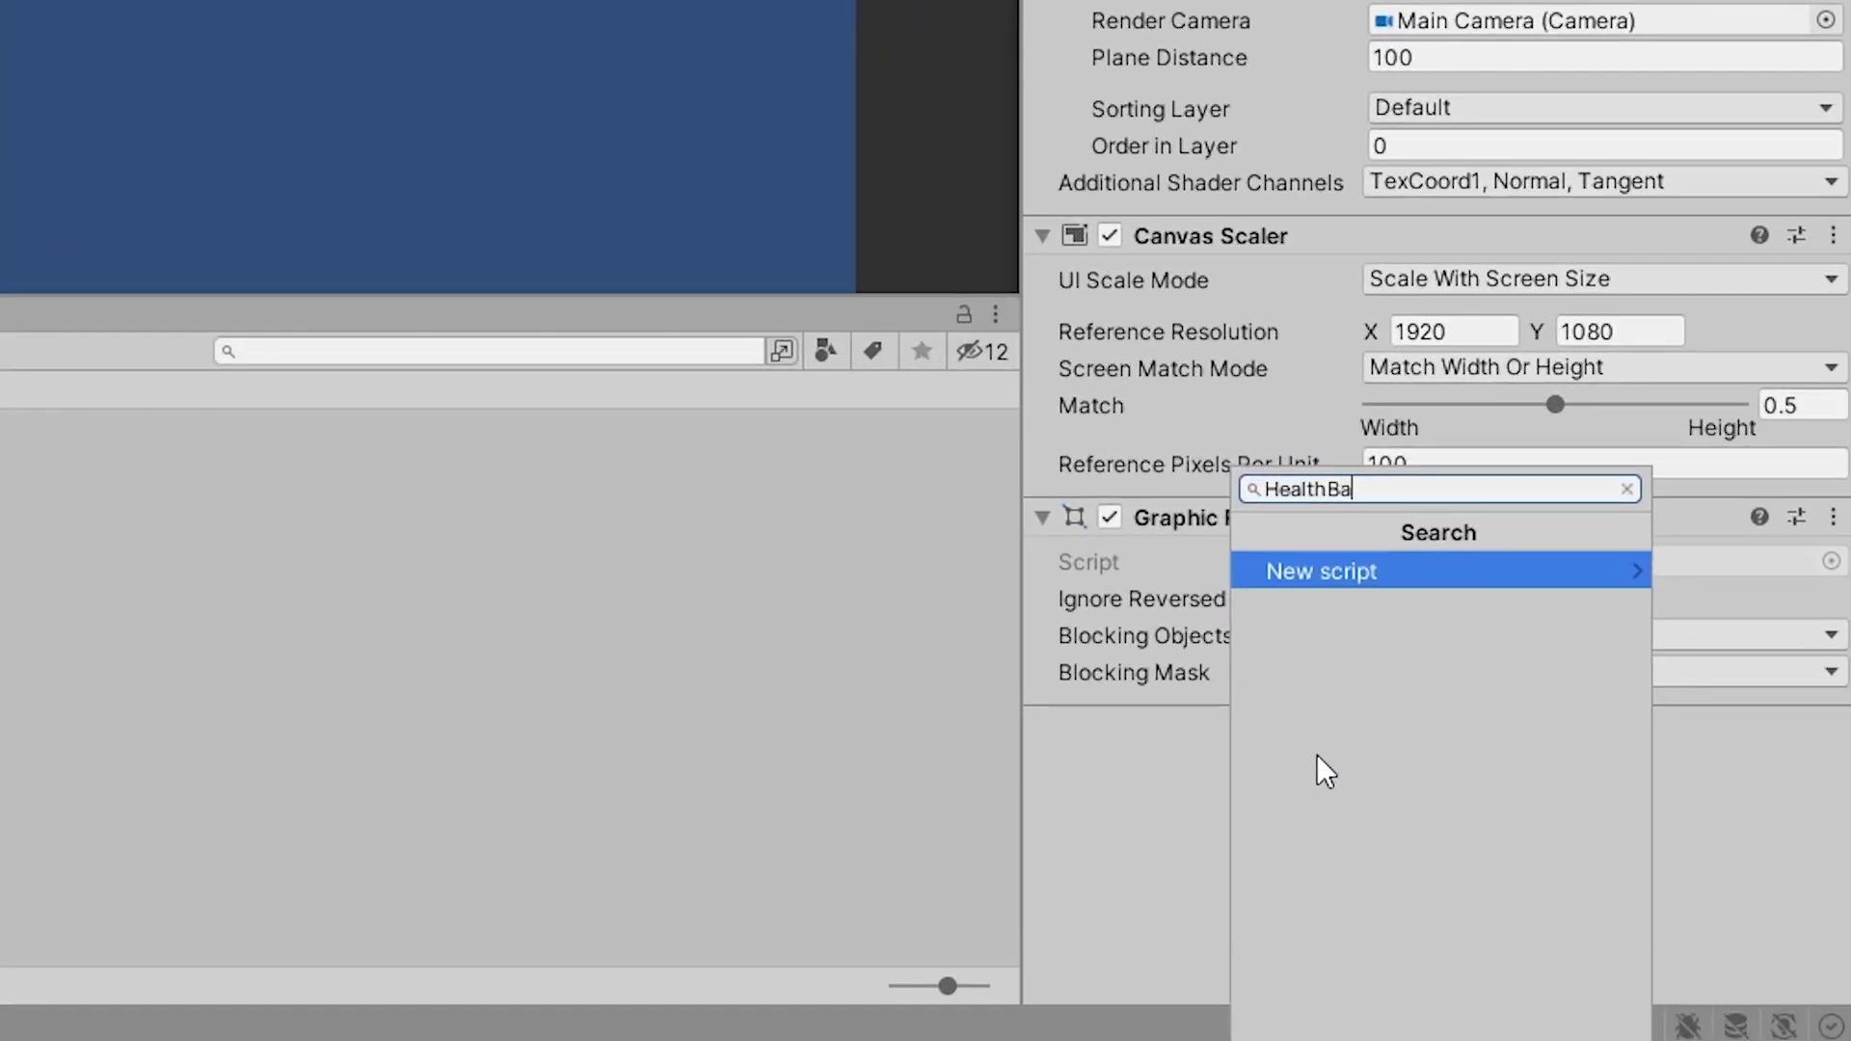
type("rScript")
key("Return")
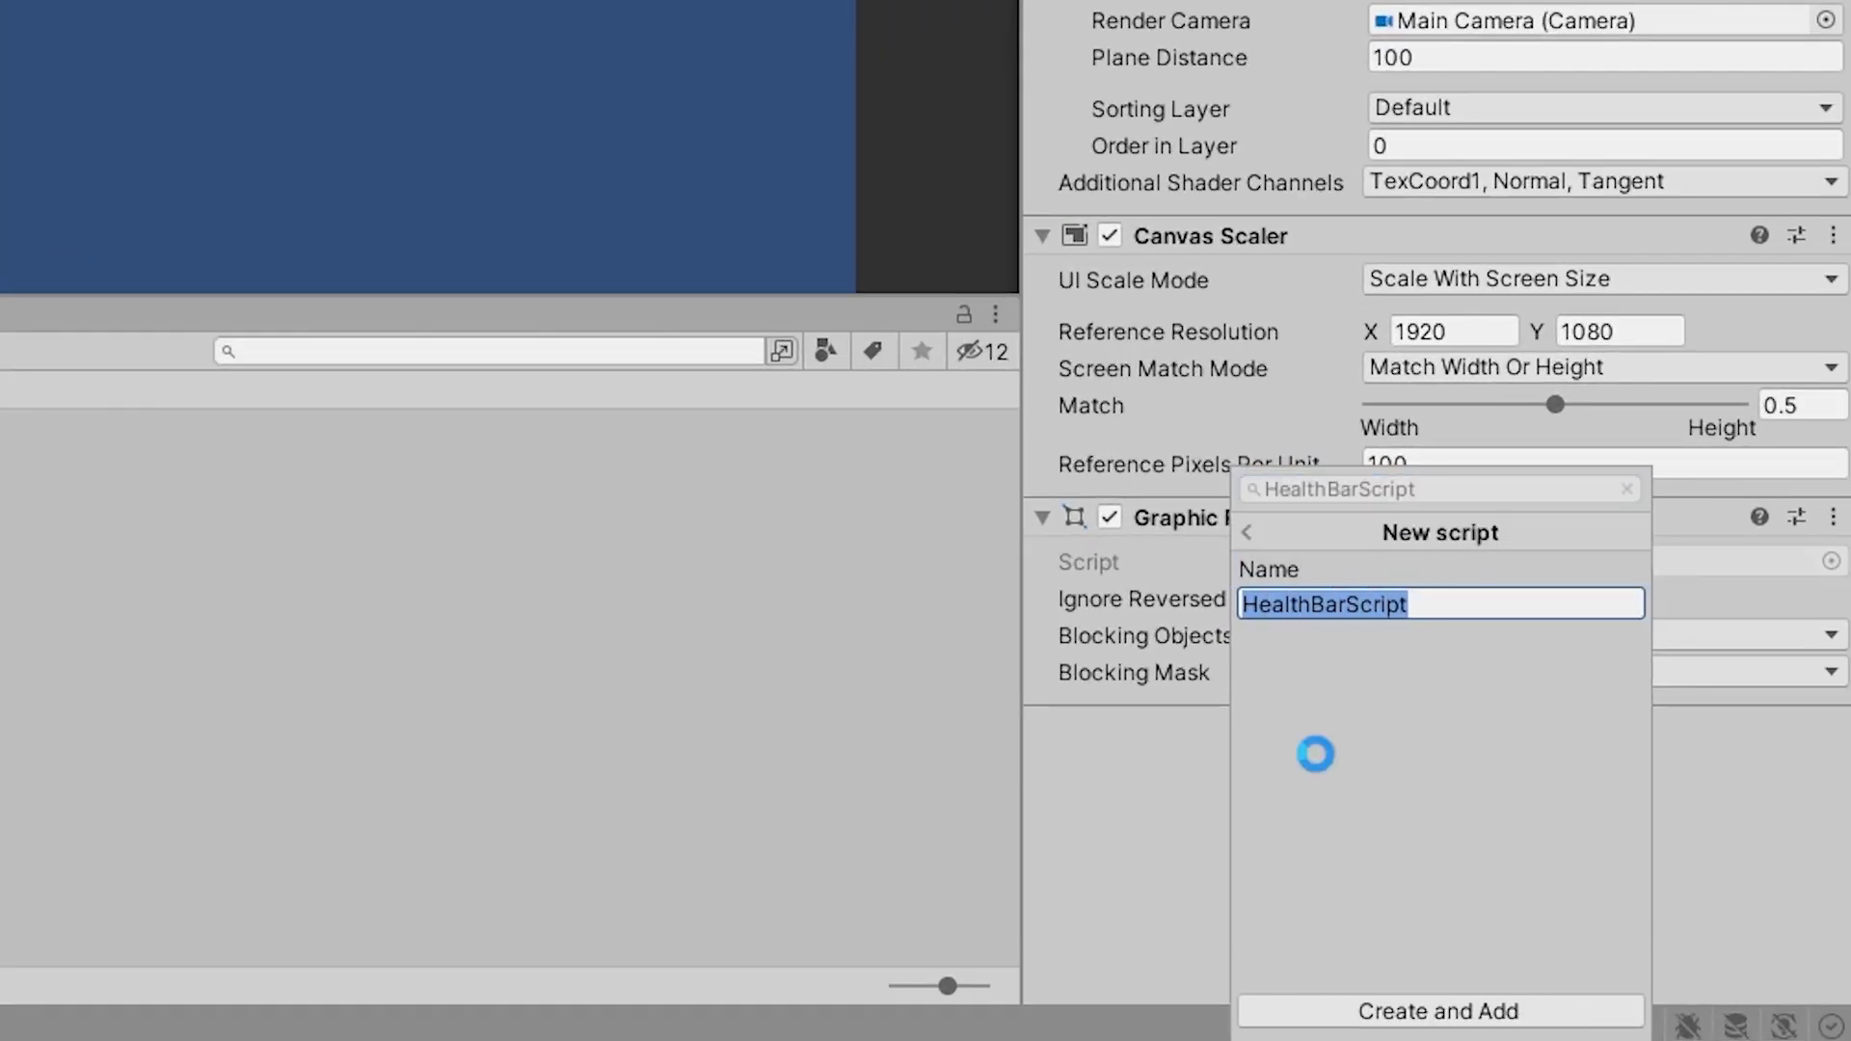
key("Return")
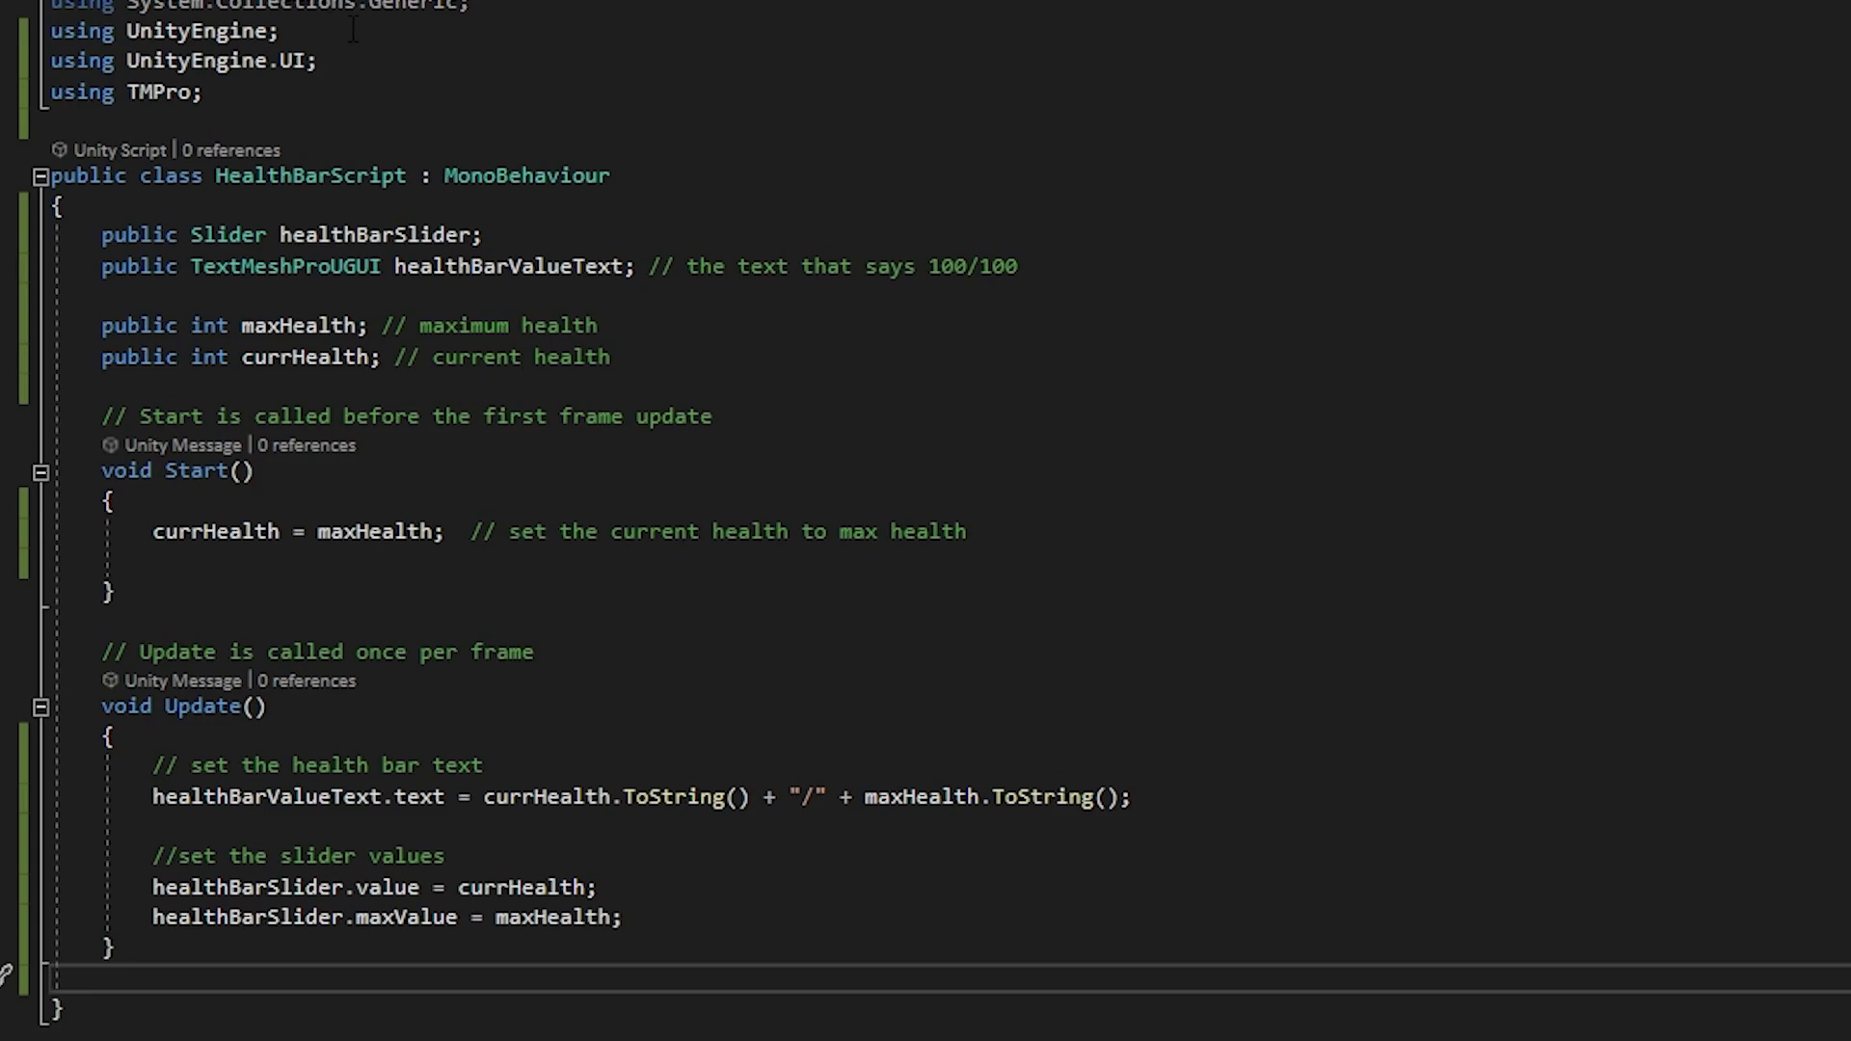
Comment the using lines: '// need this for slider' and '// need this for text mesh pro'
left_click(359, 62)
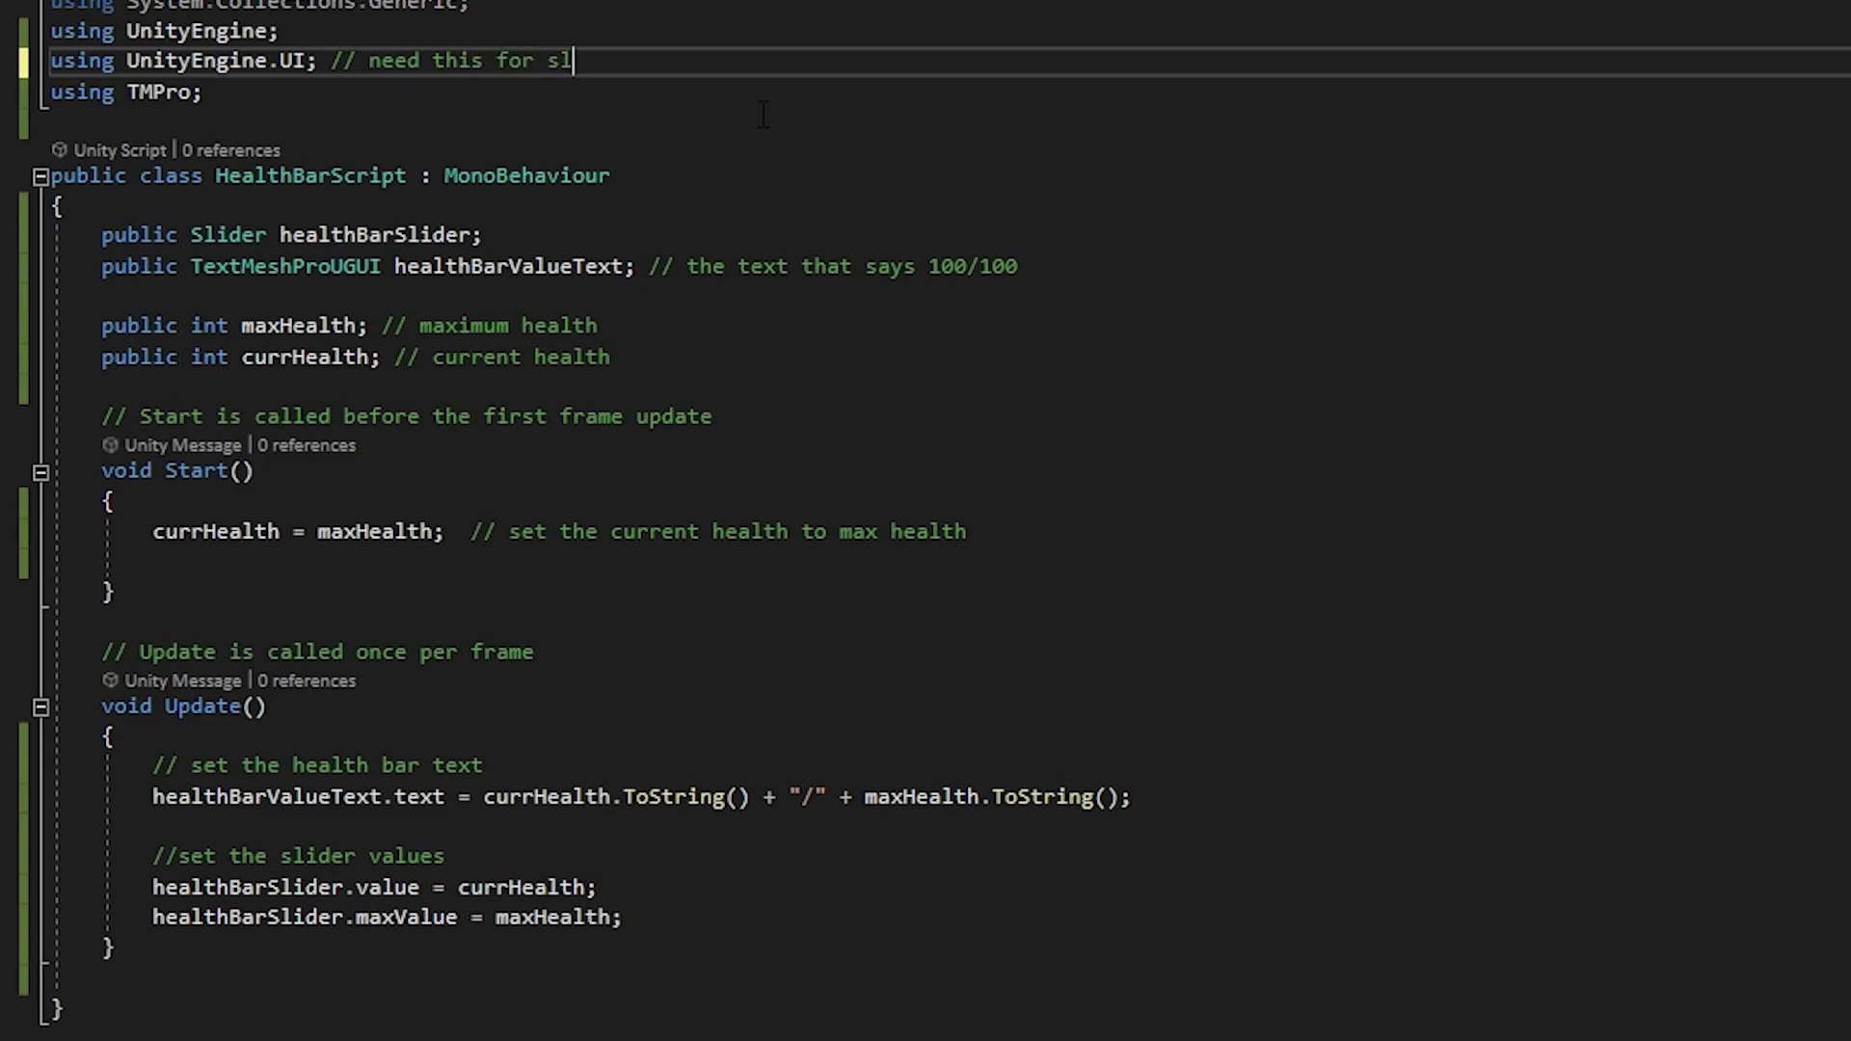
key("Down")
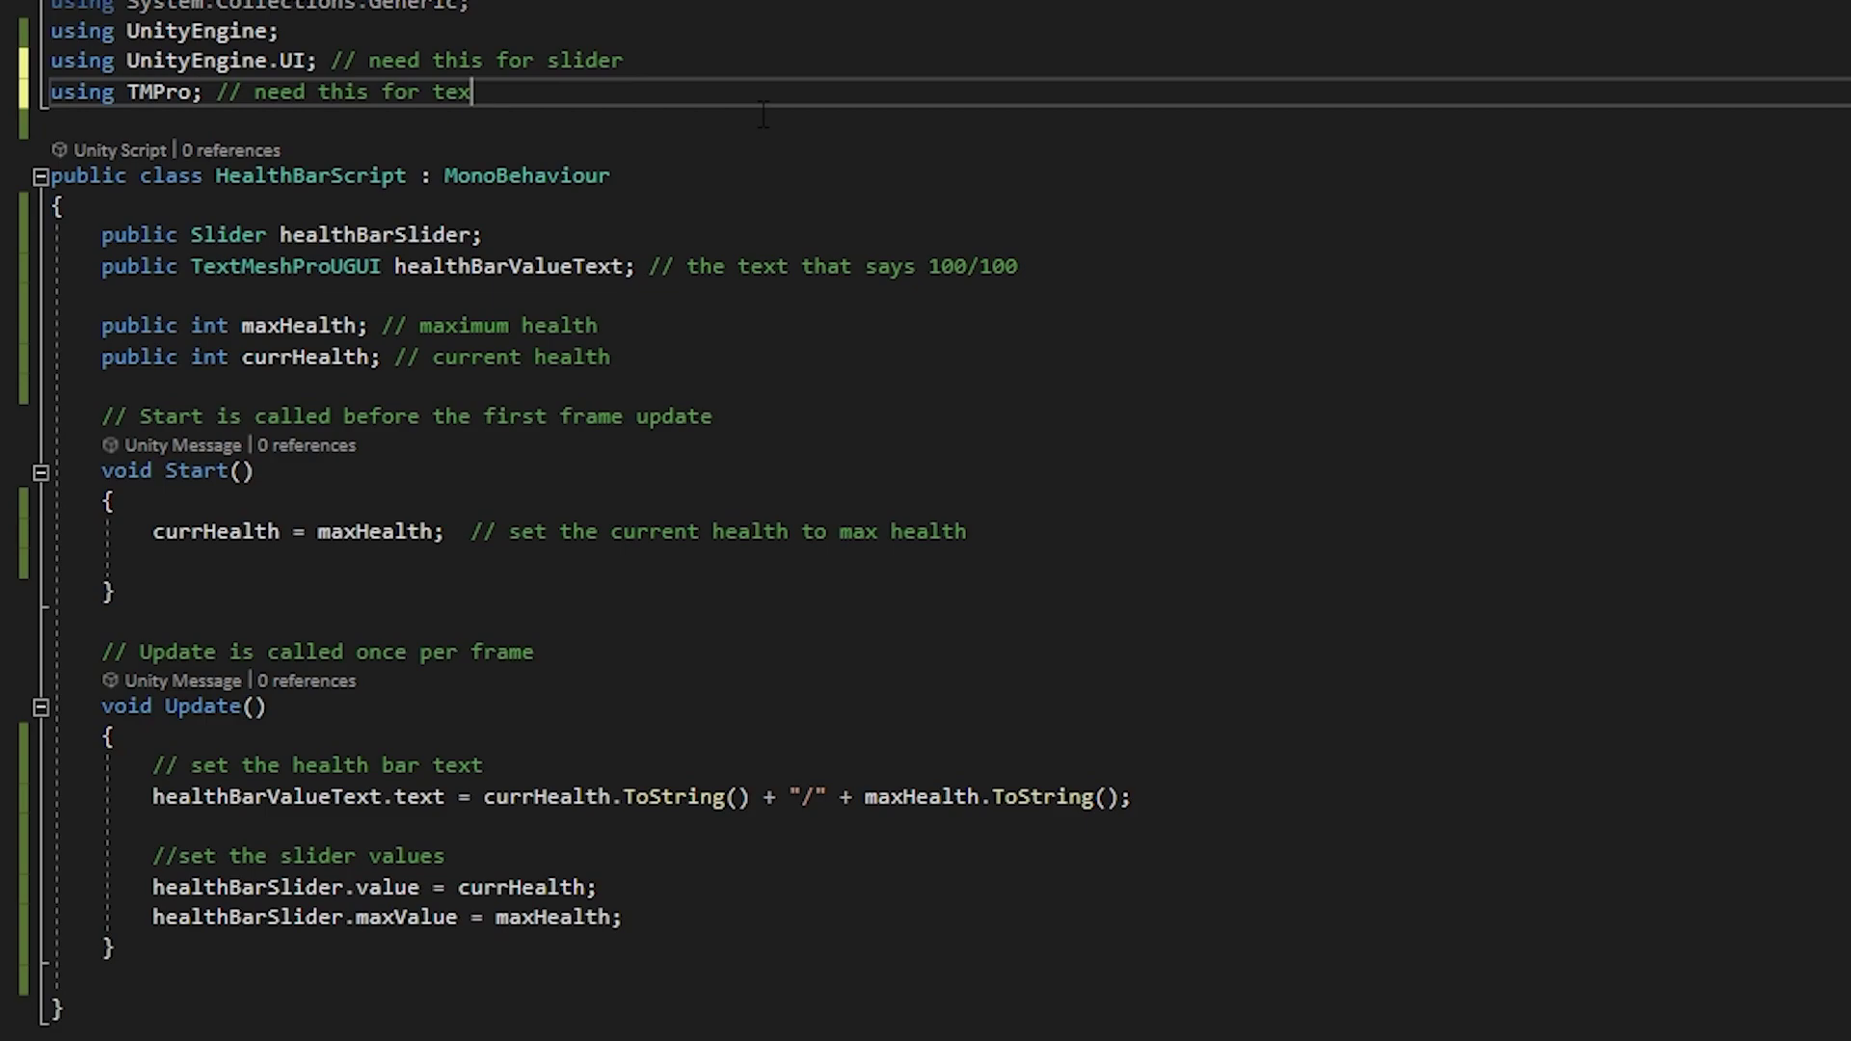
type("// need this for text mesh pro")
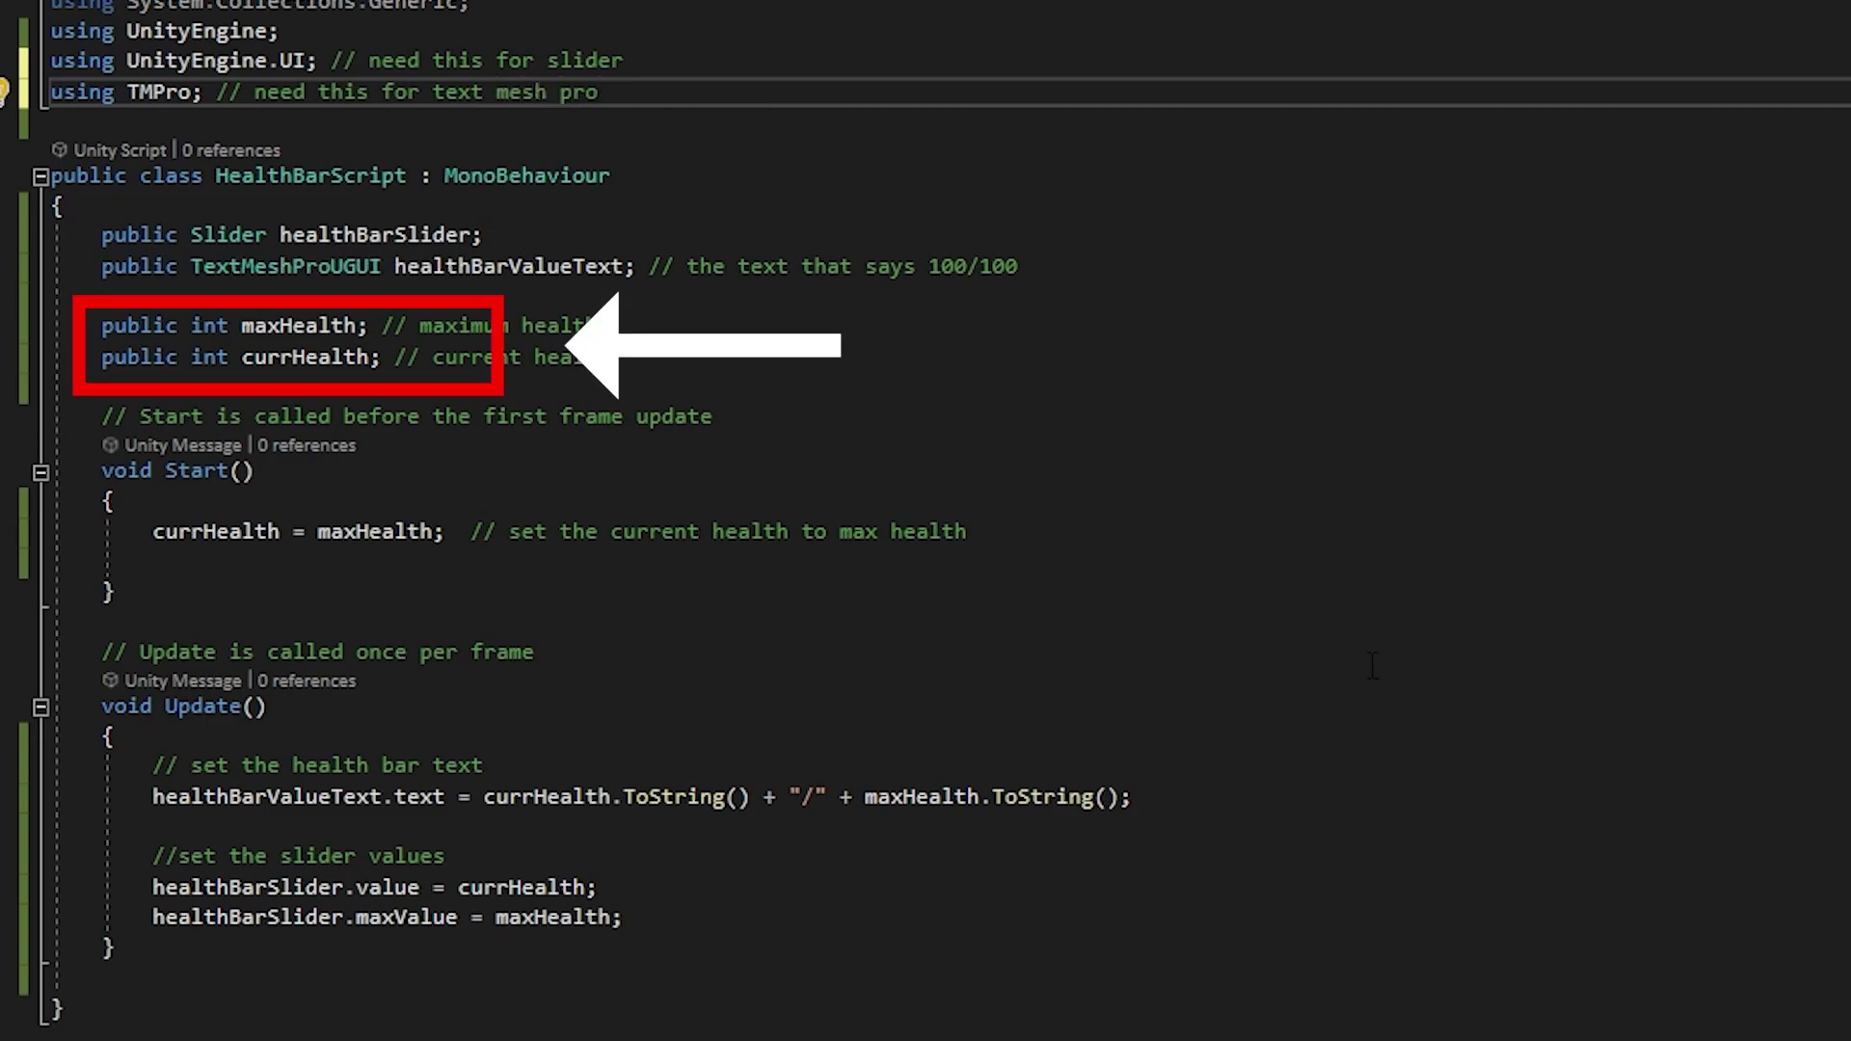
left_click(1406, 943)
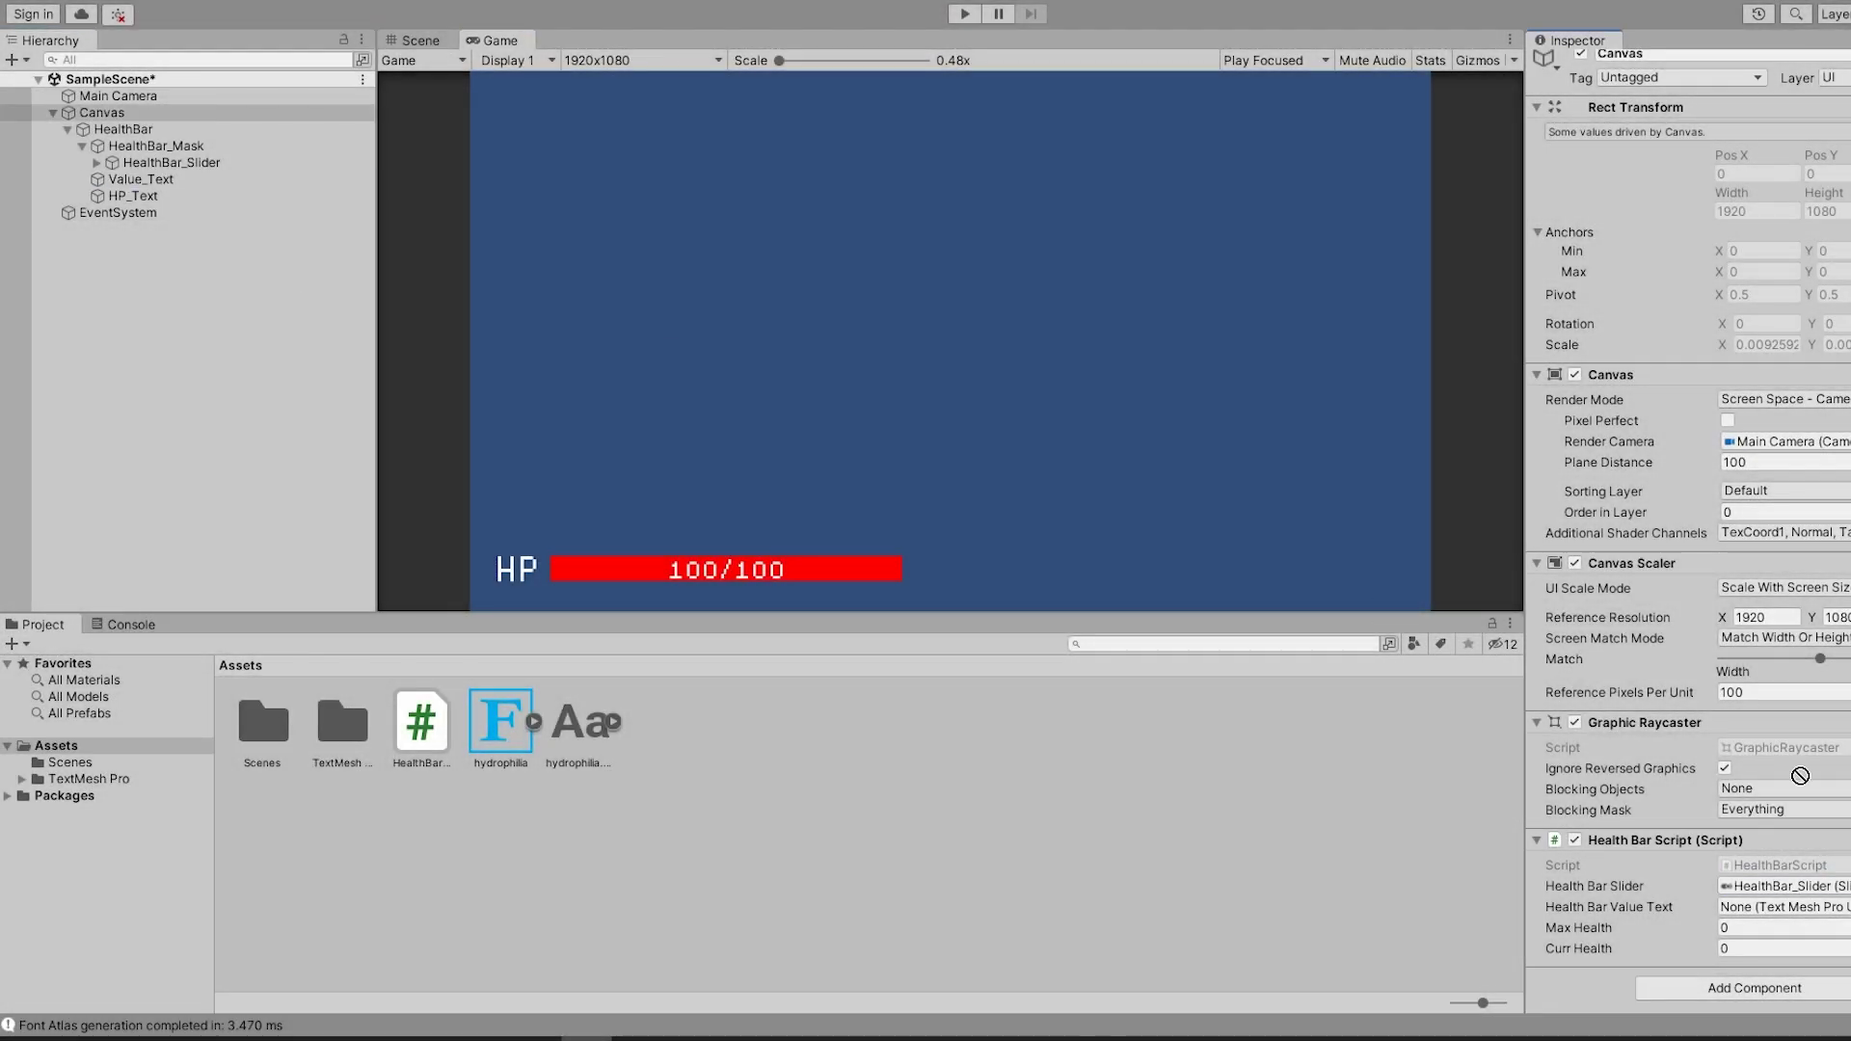
Assign Value_Text to Health Bar Value Text, enter Play mode, and lower Curr Health to 99
left_click_drag(1800, 775, 1779, 908)
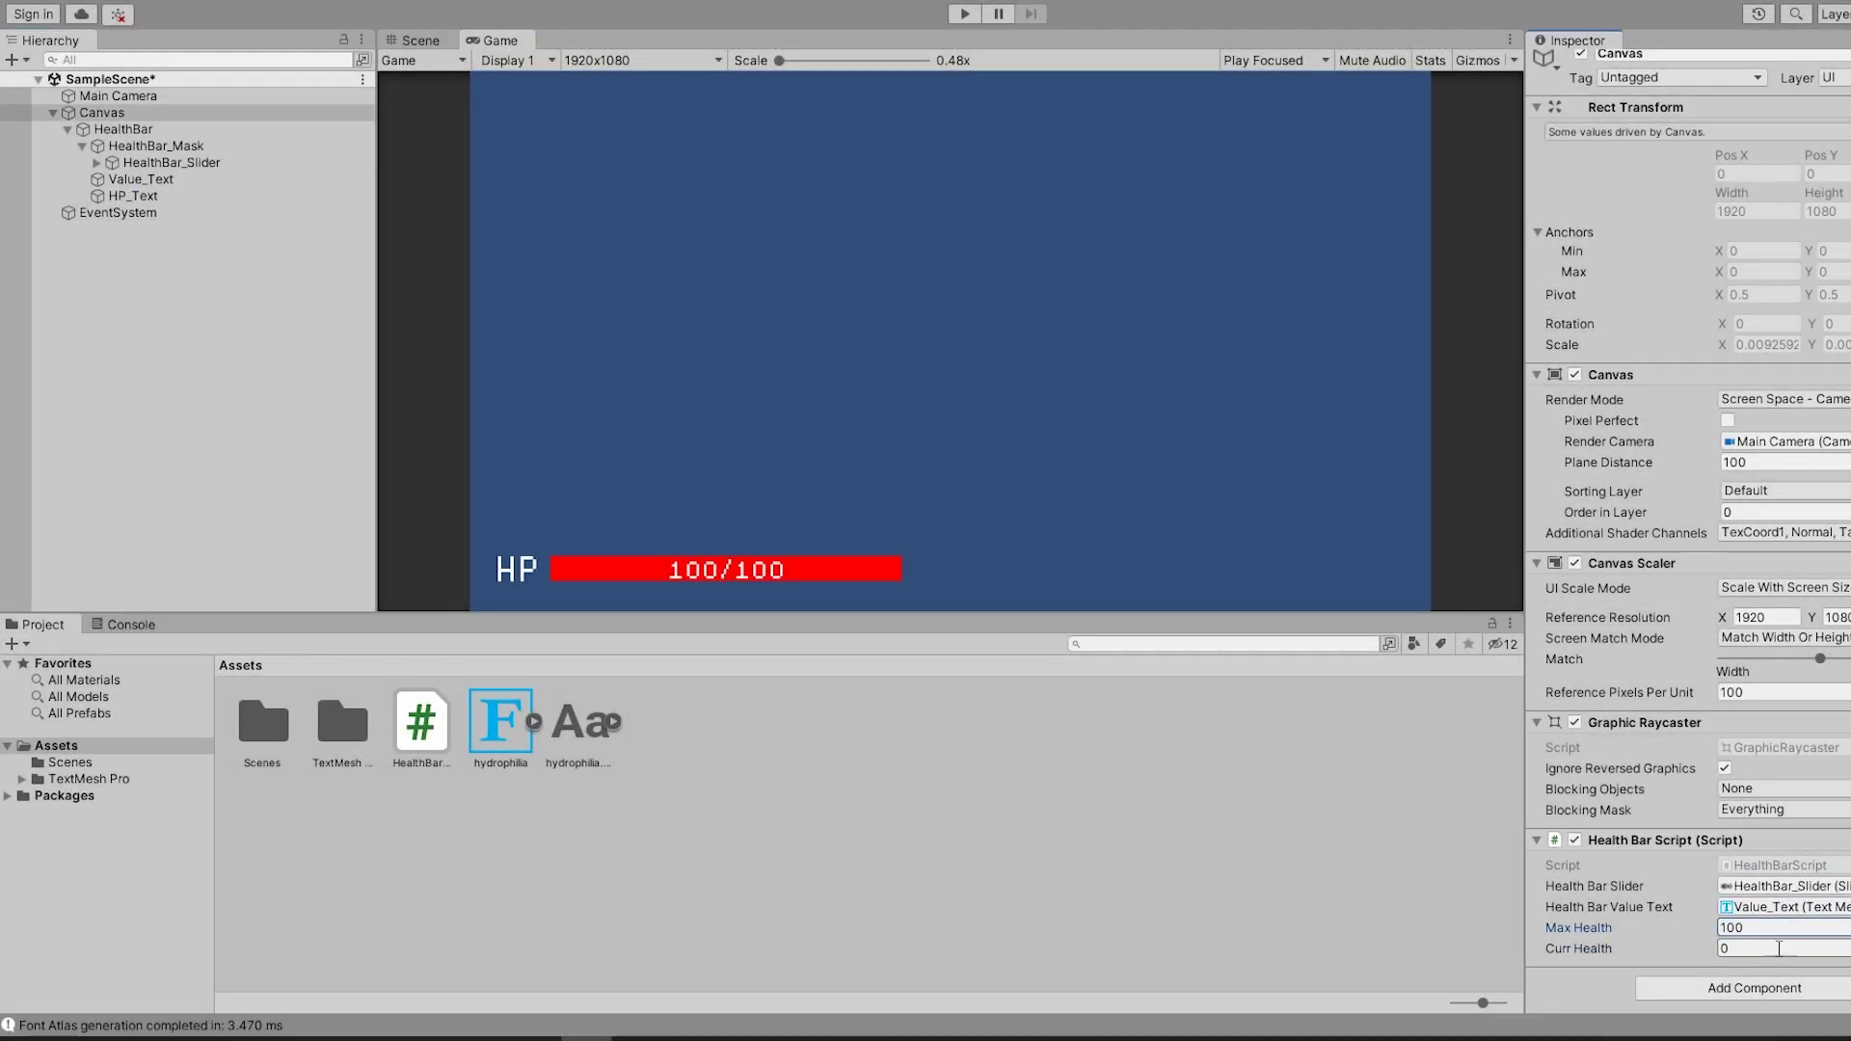
left_click(418, 43)
key("ctrl+p")
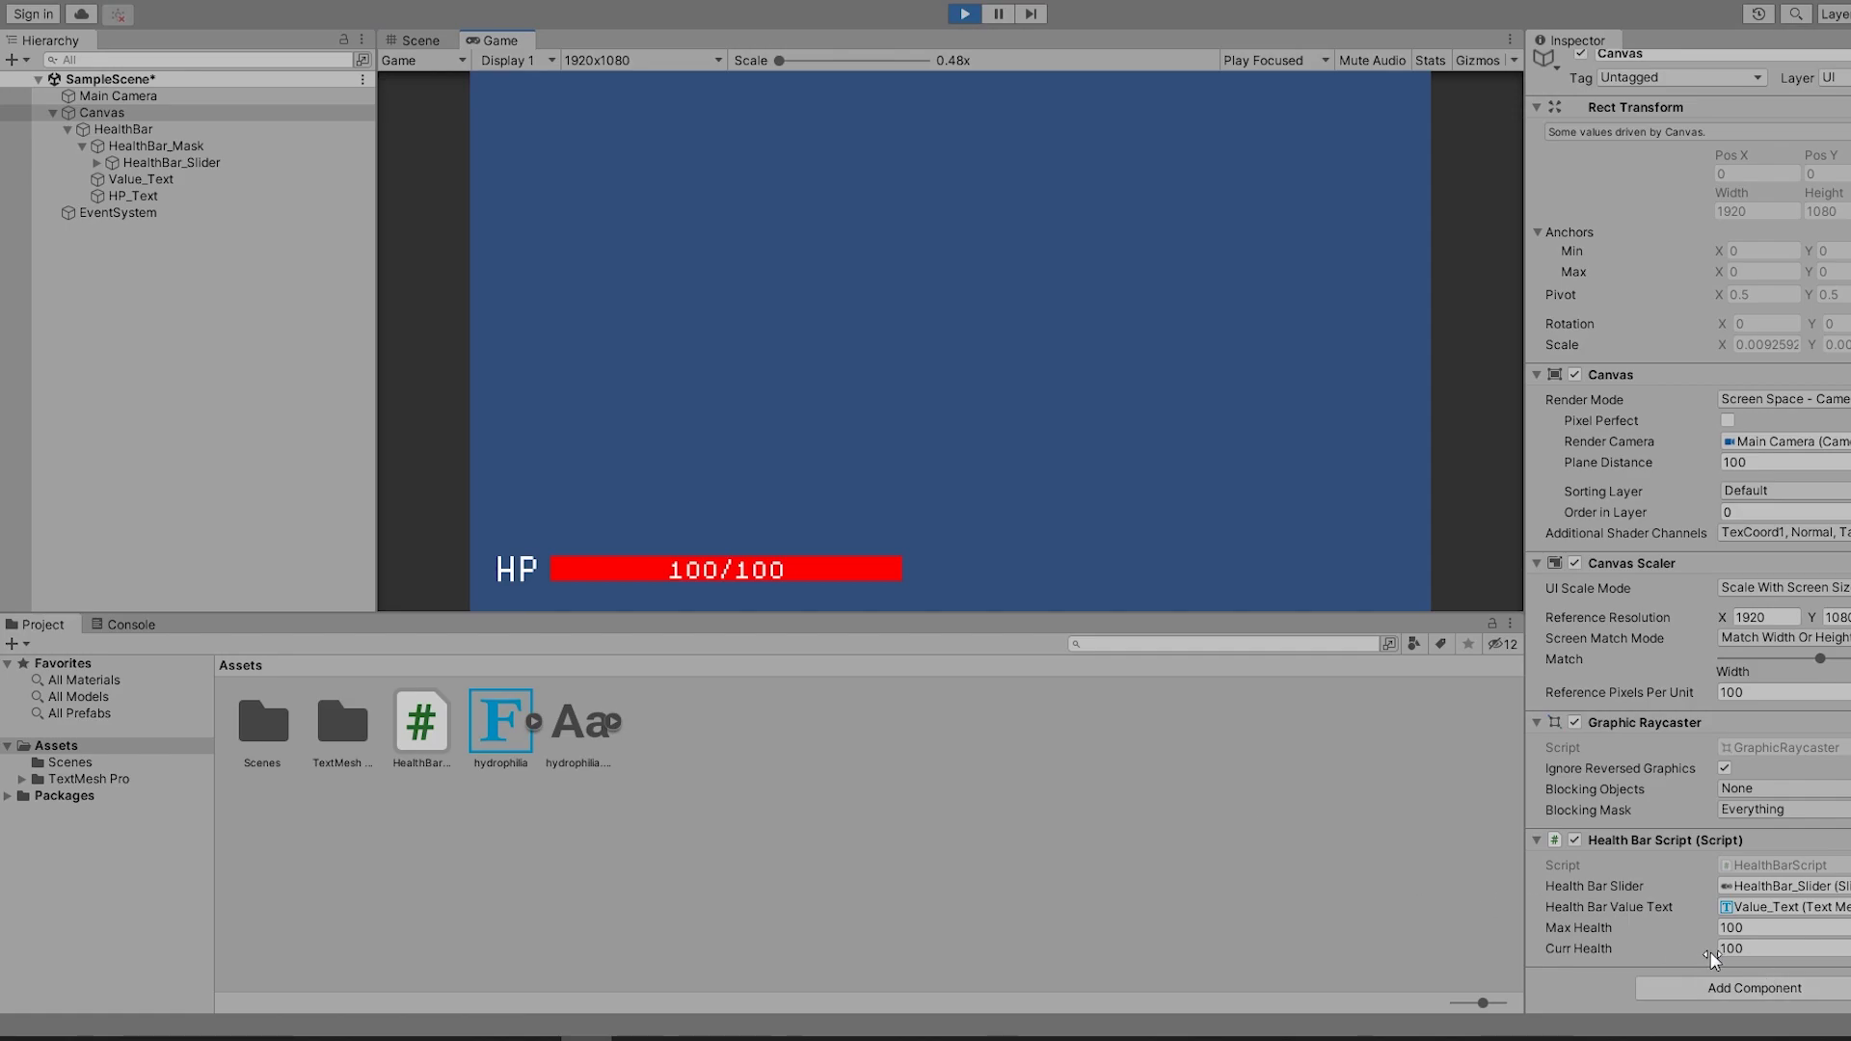
left_click_drag(1710, 955, 1706, 956)
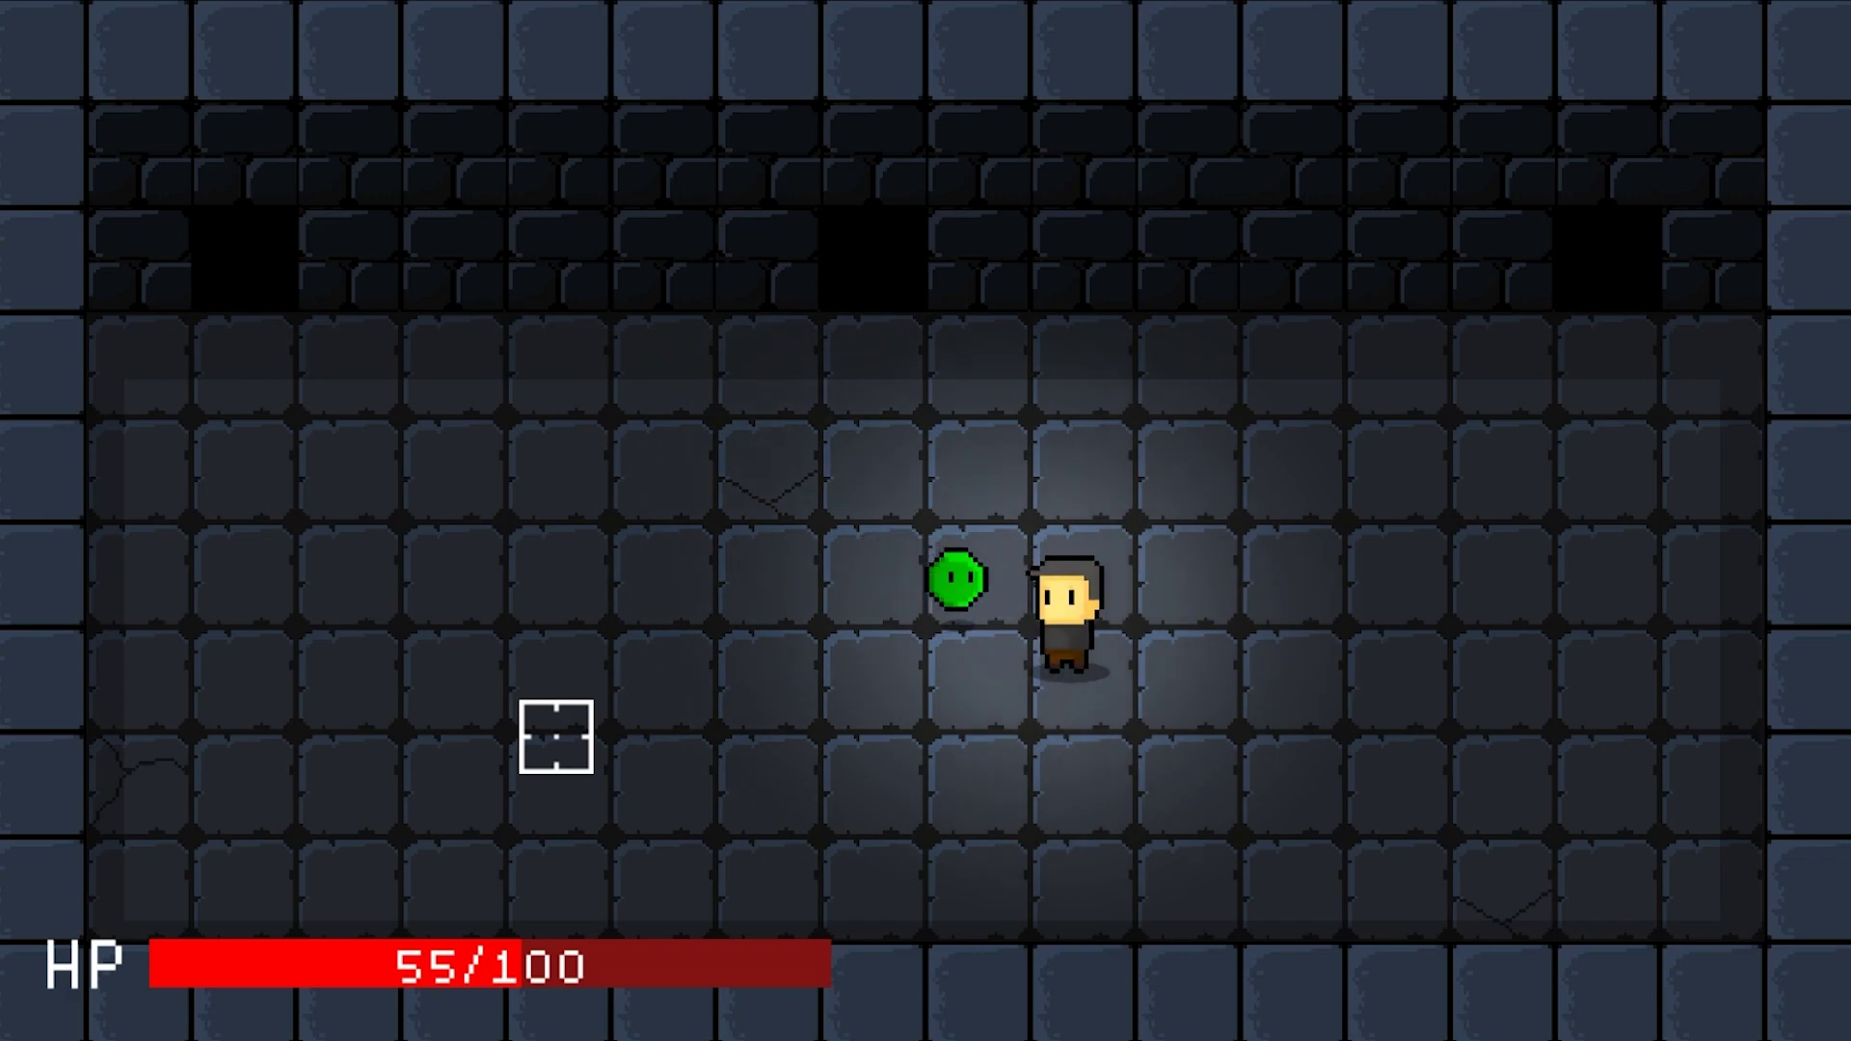
Move the player with WASD beside the slime so HP drops from 60/100 to 40/100
key("d")
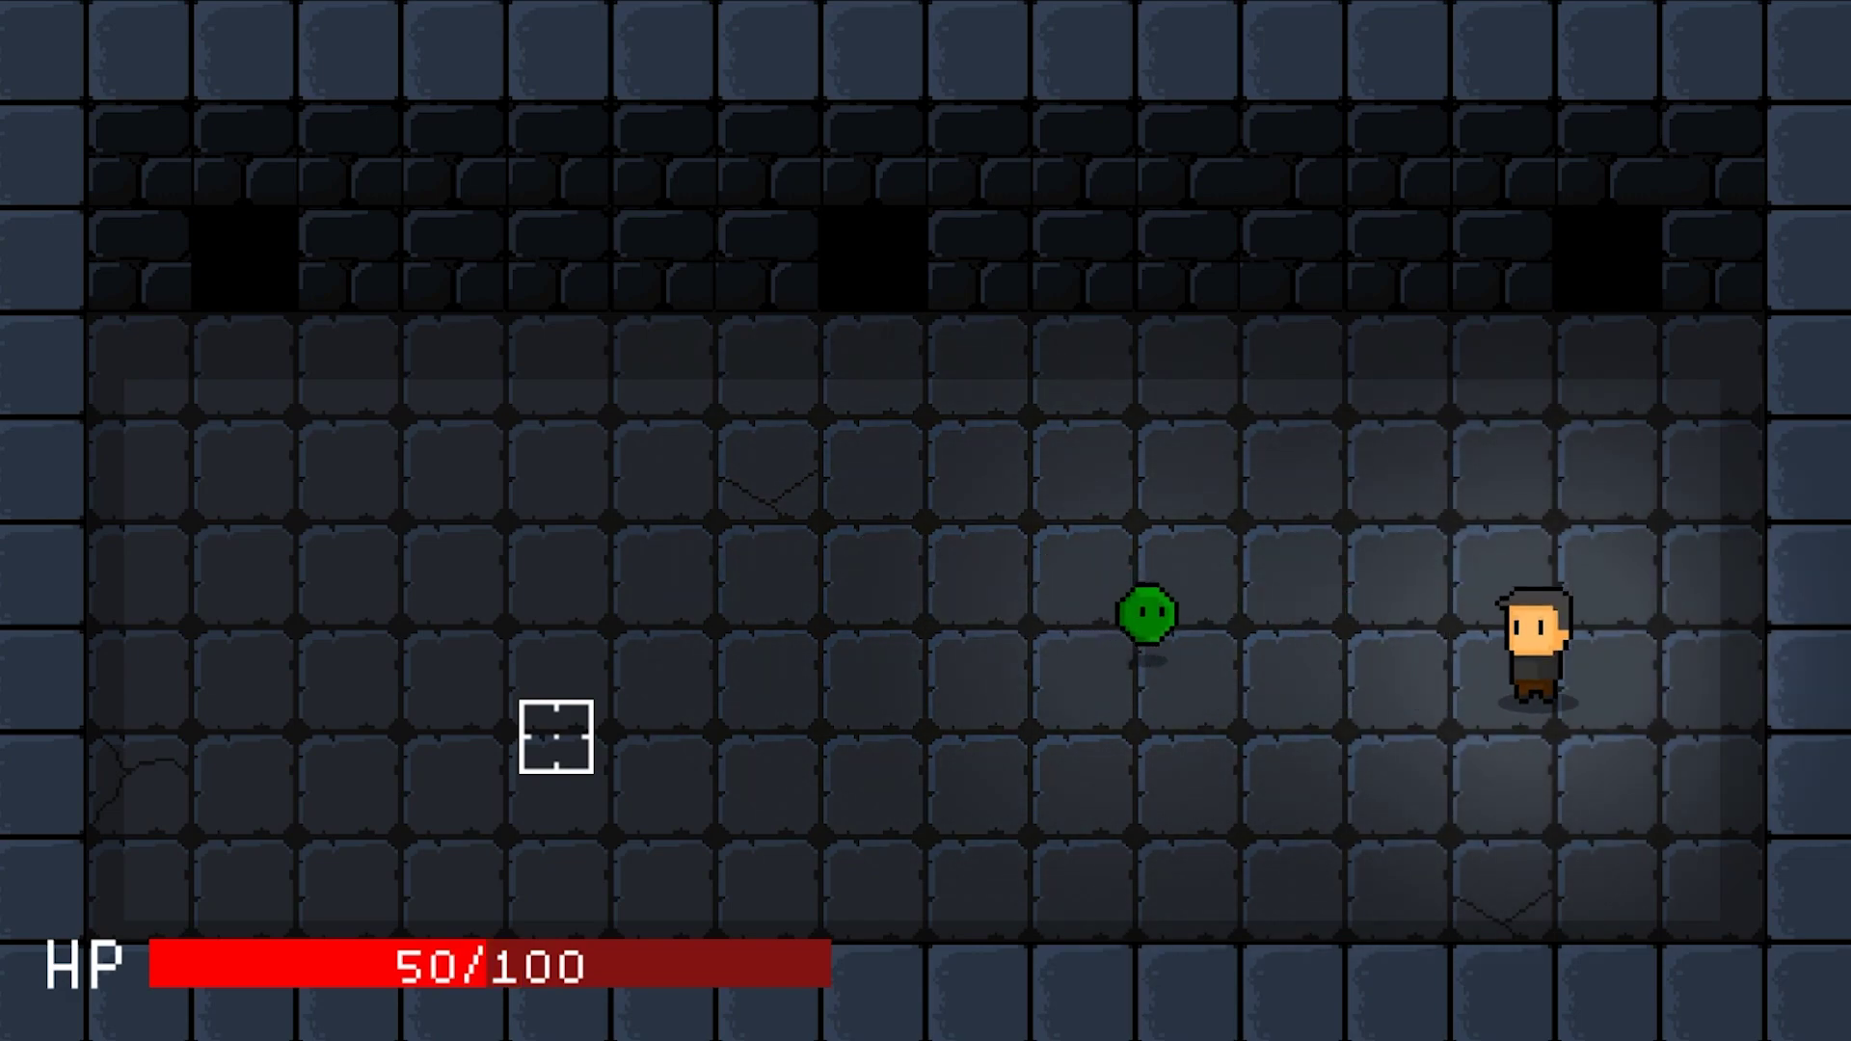
key("w")
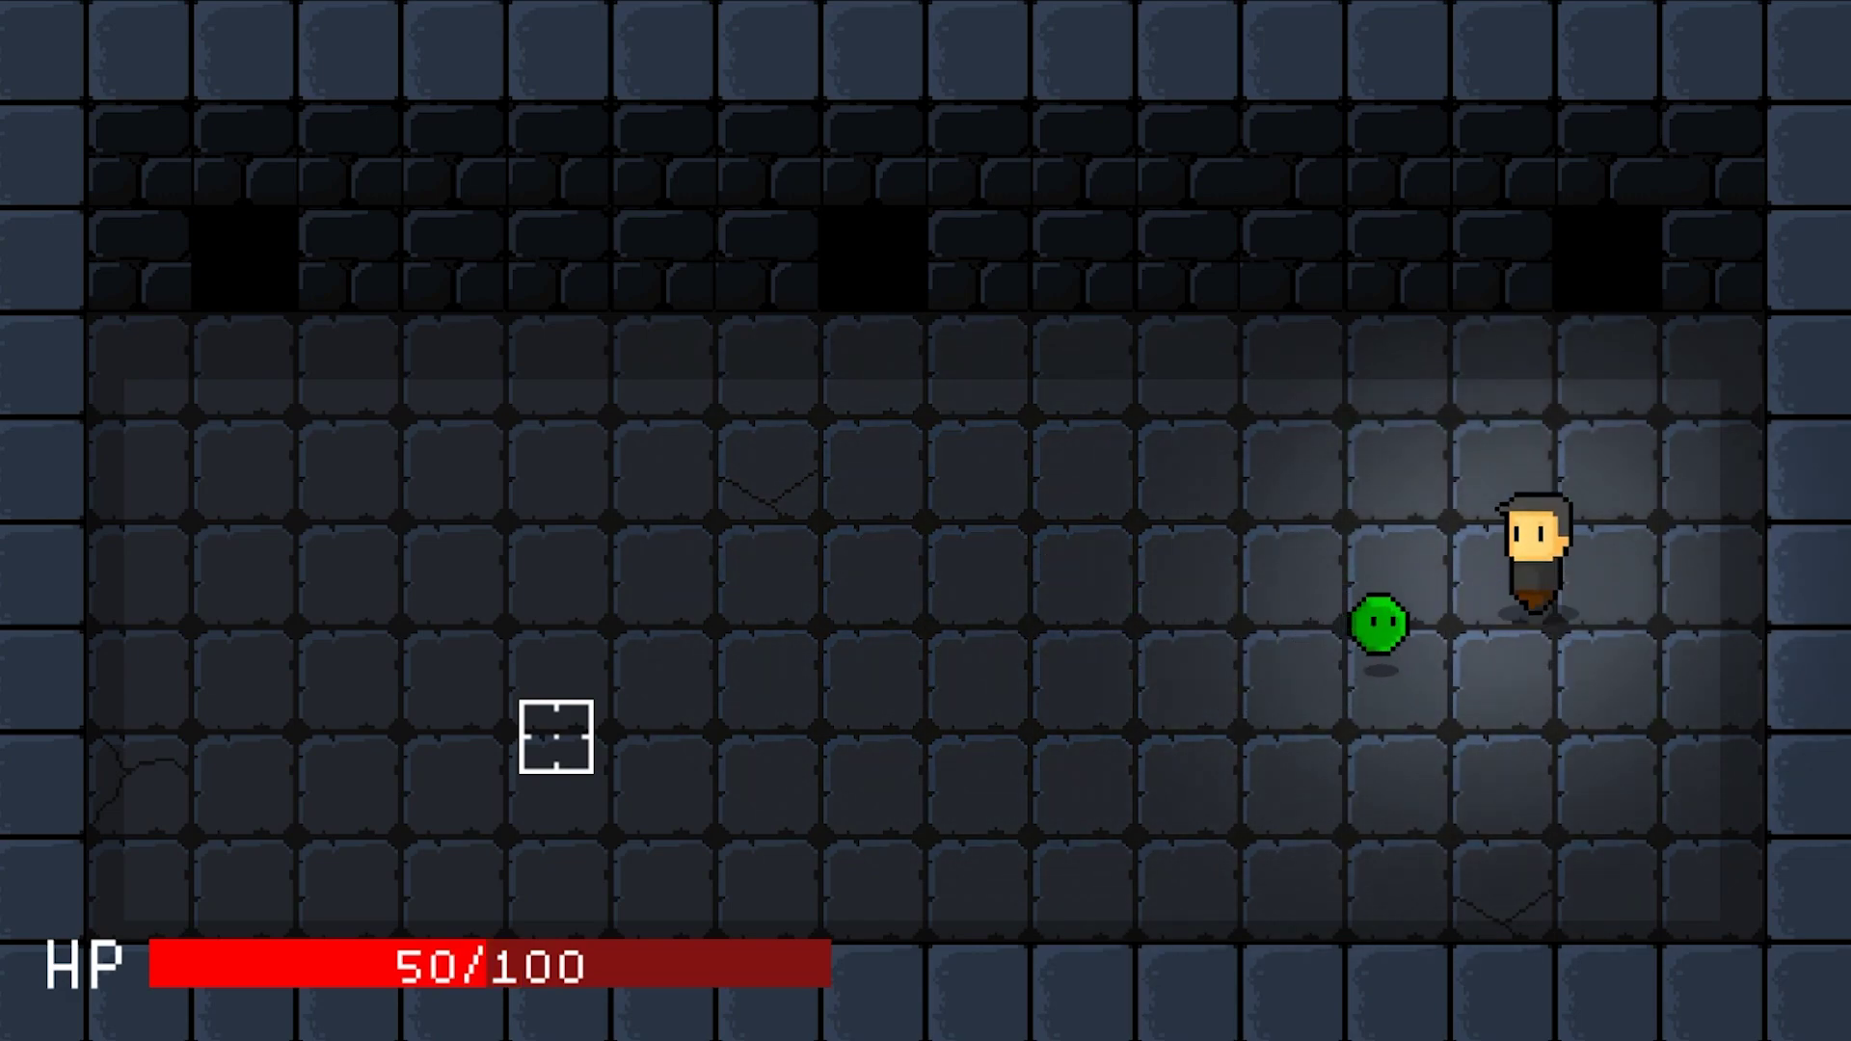
key("a")
key("a")
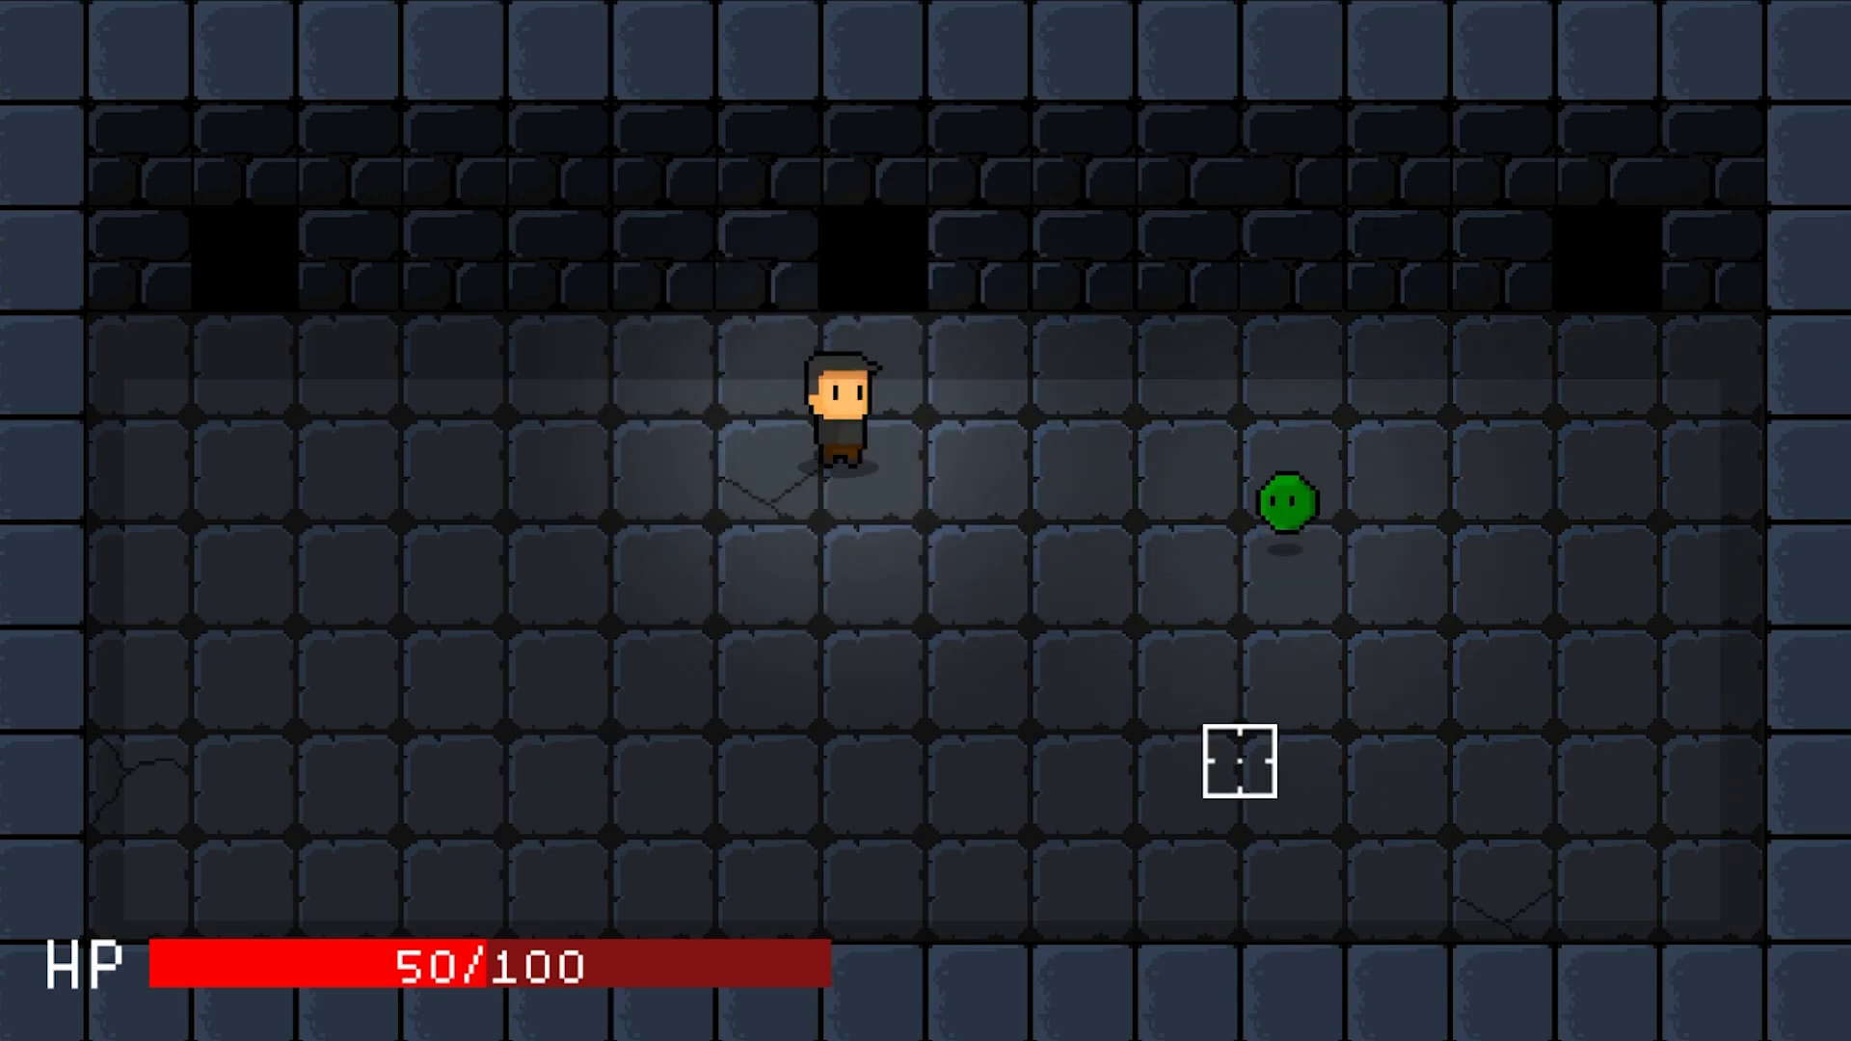
key("s")
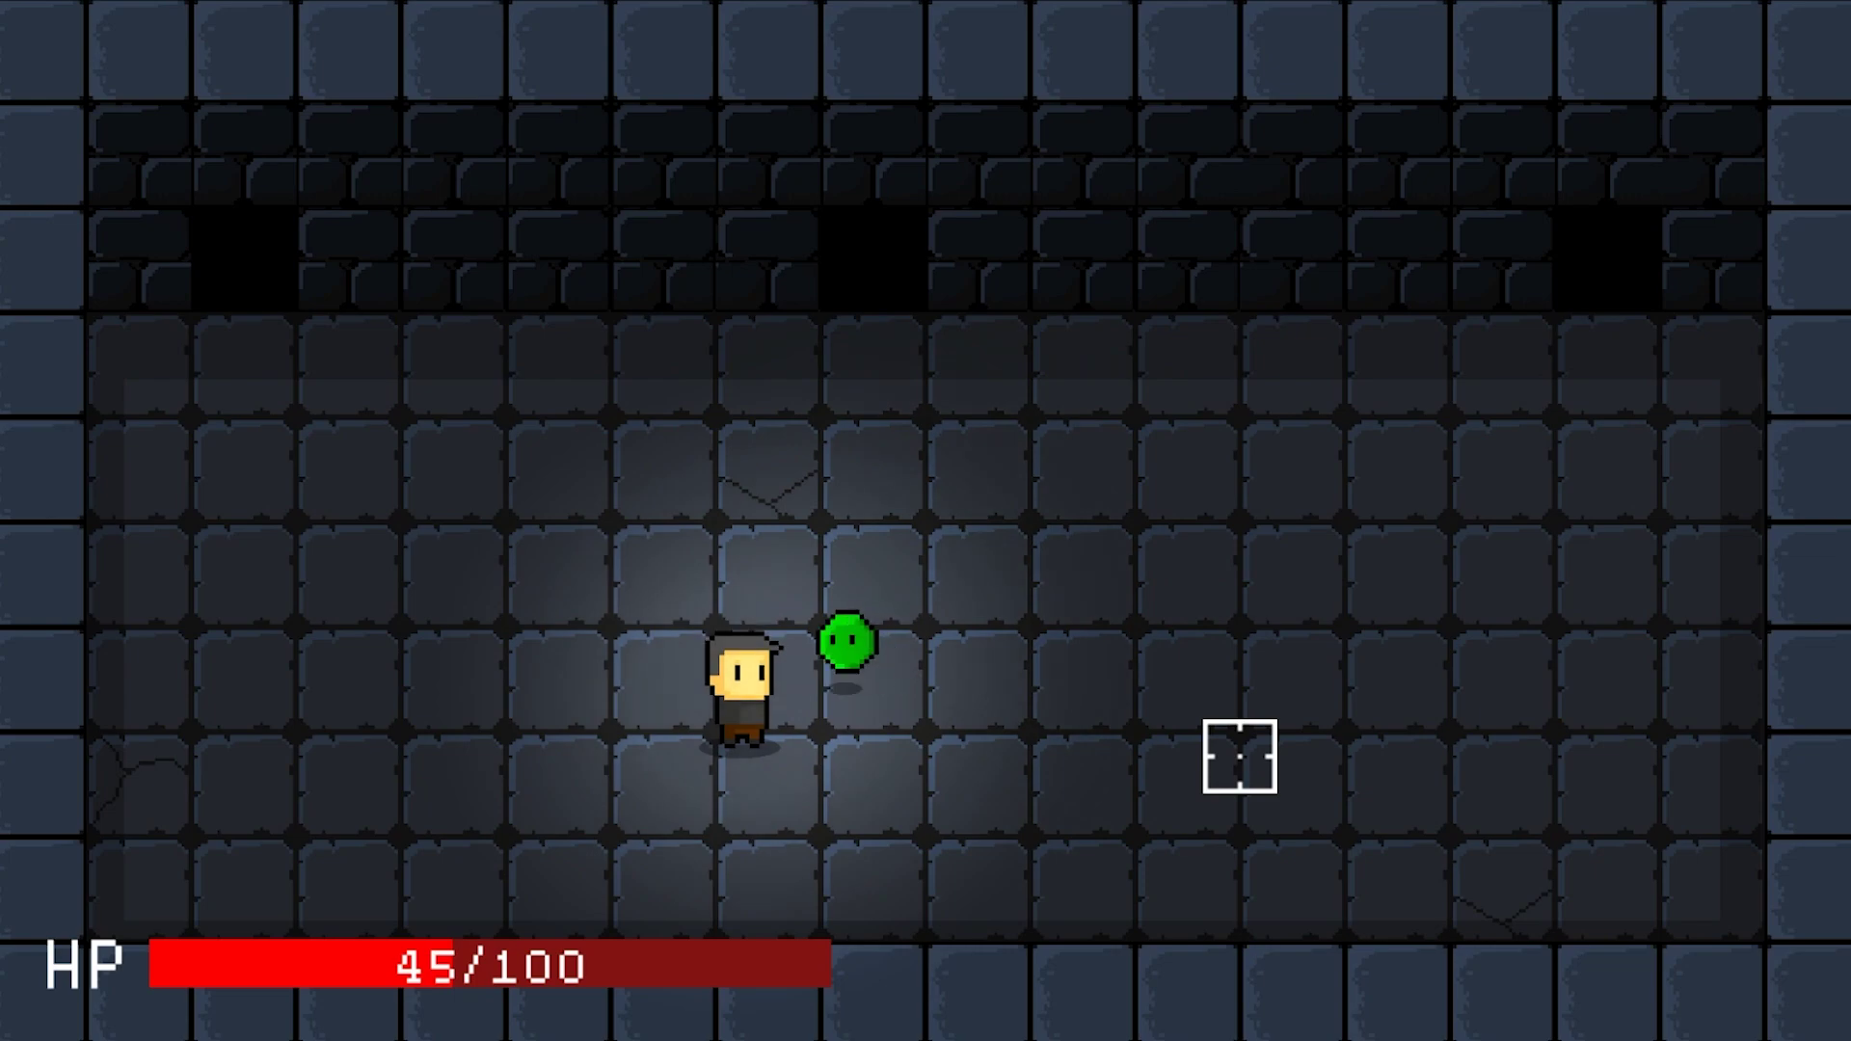
Walk the player left, up, right, then down-right around the dungeon while the slime attacks, lowering the HP bar
key("a")
key("w")
key("d")
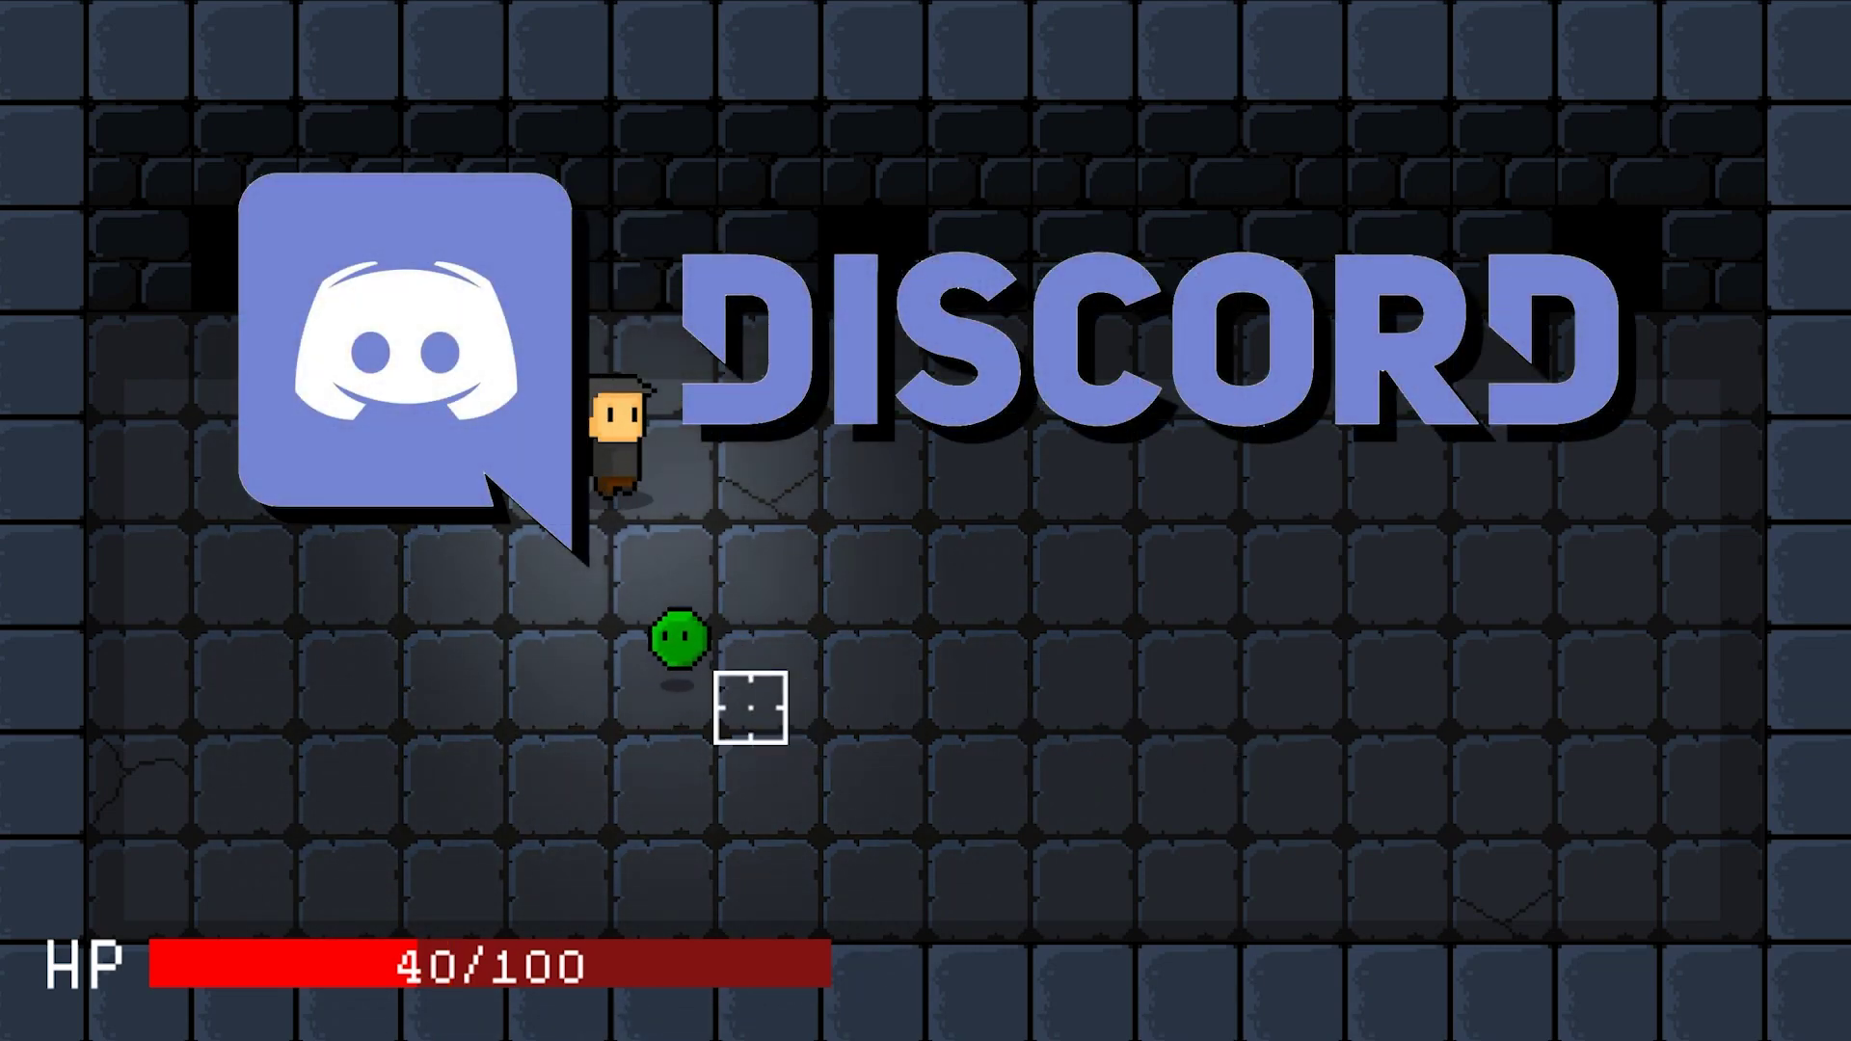
key("s")
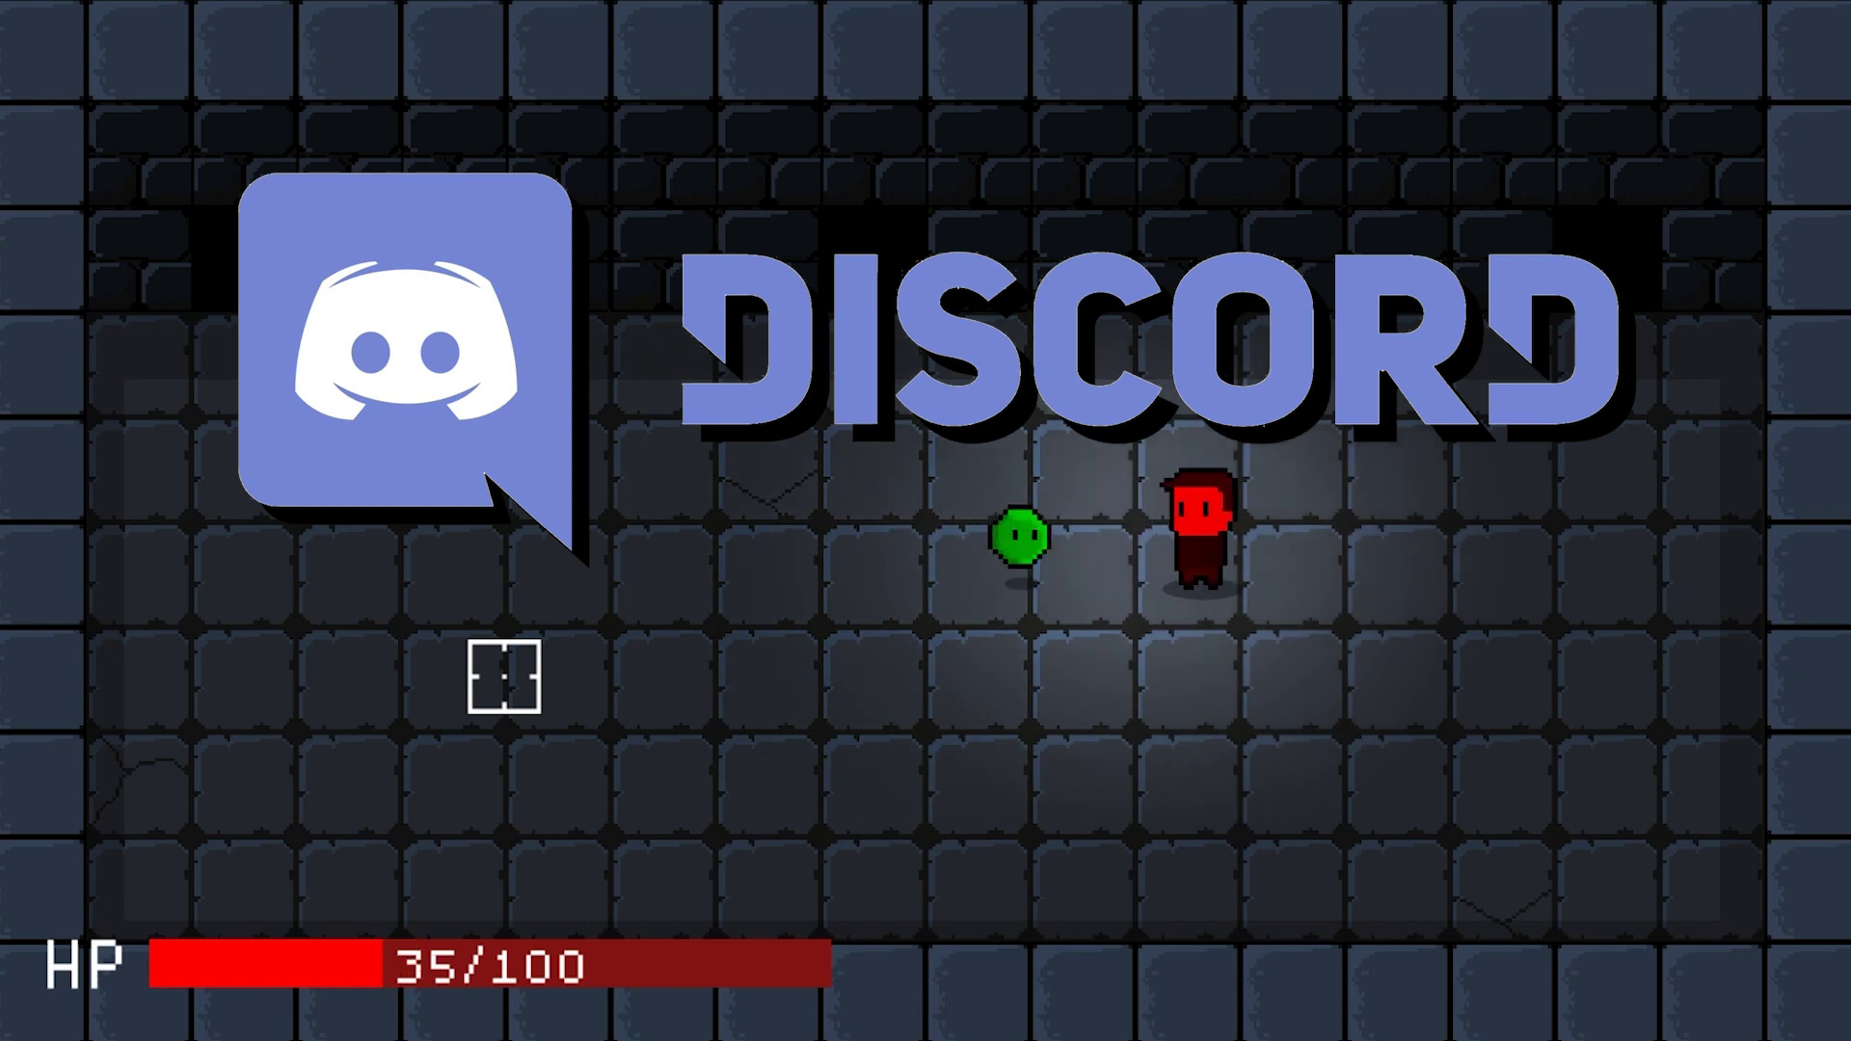
key("d")
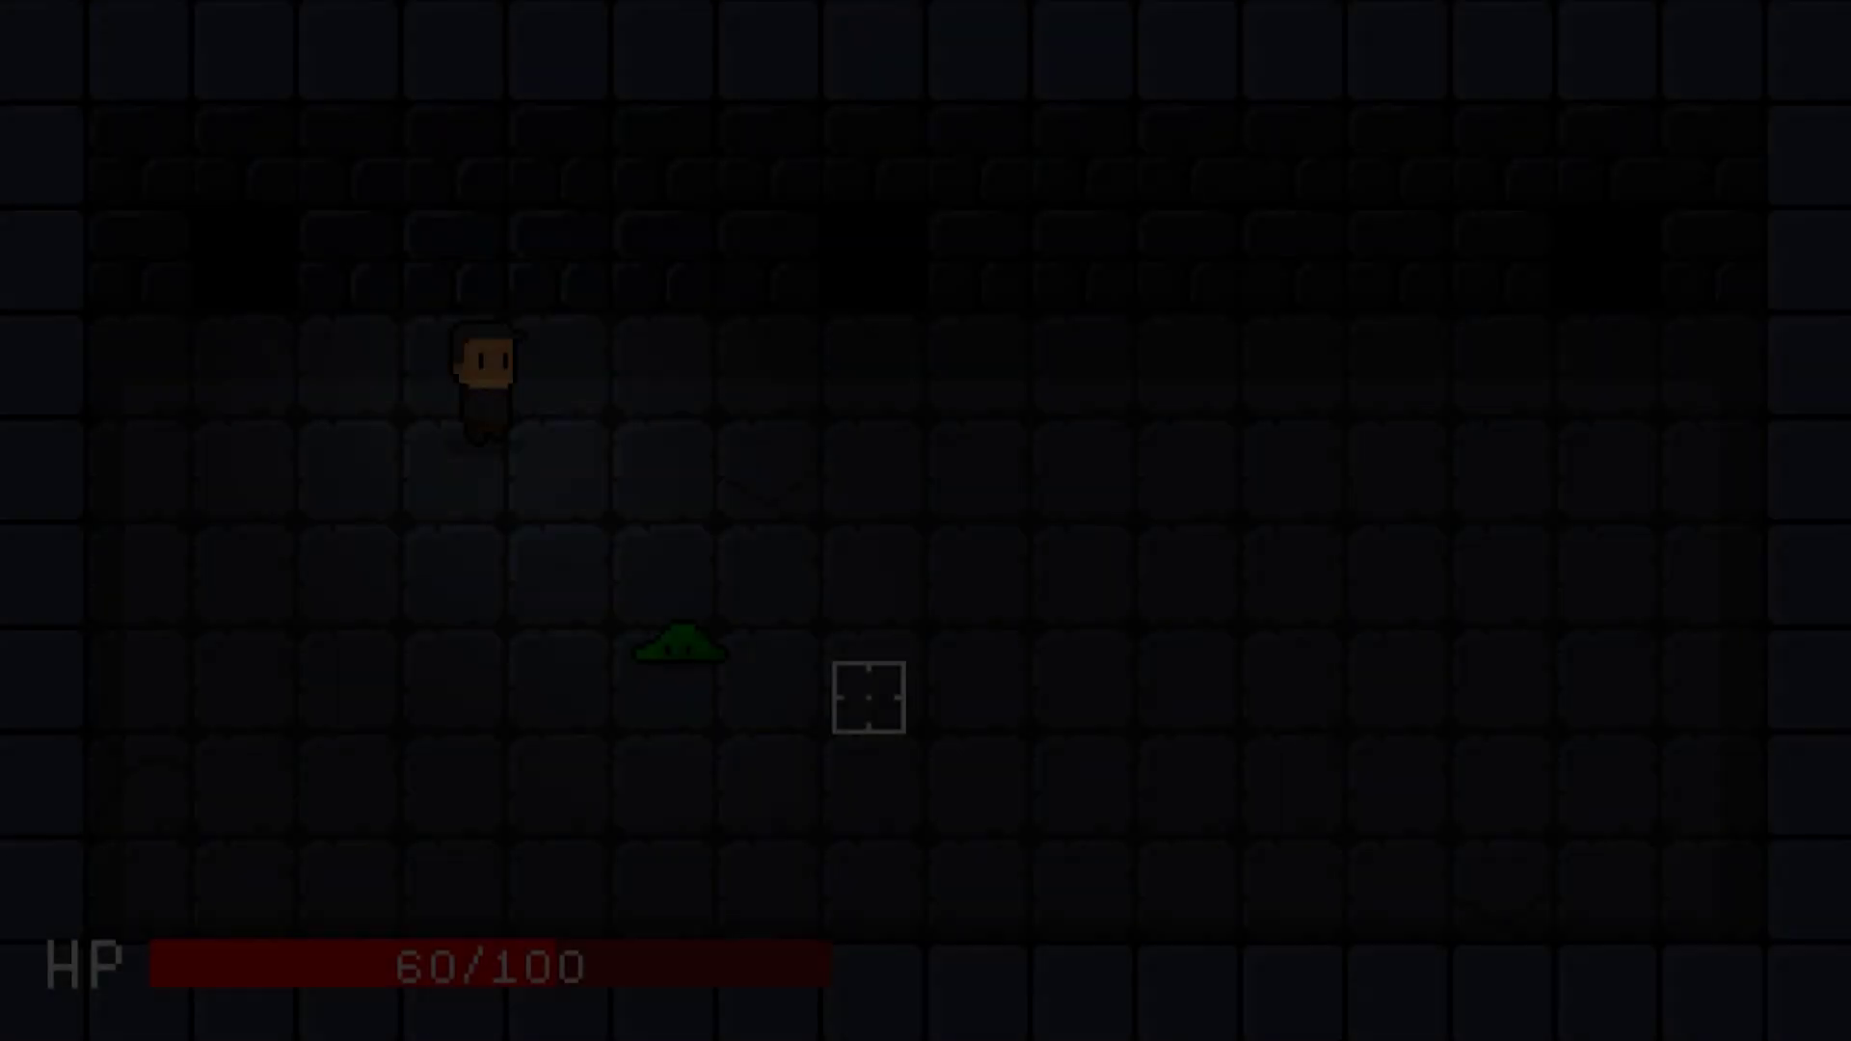
key("d")
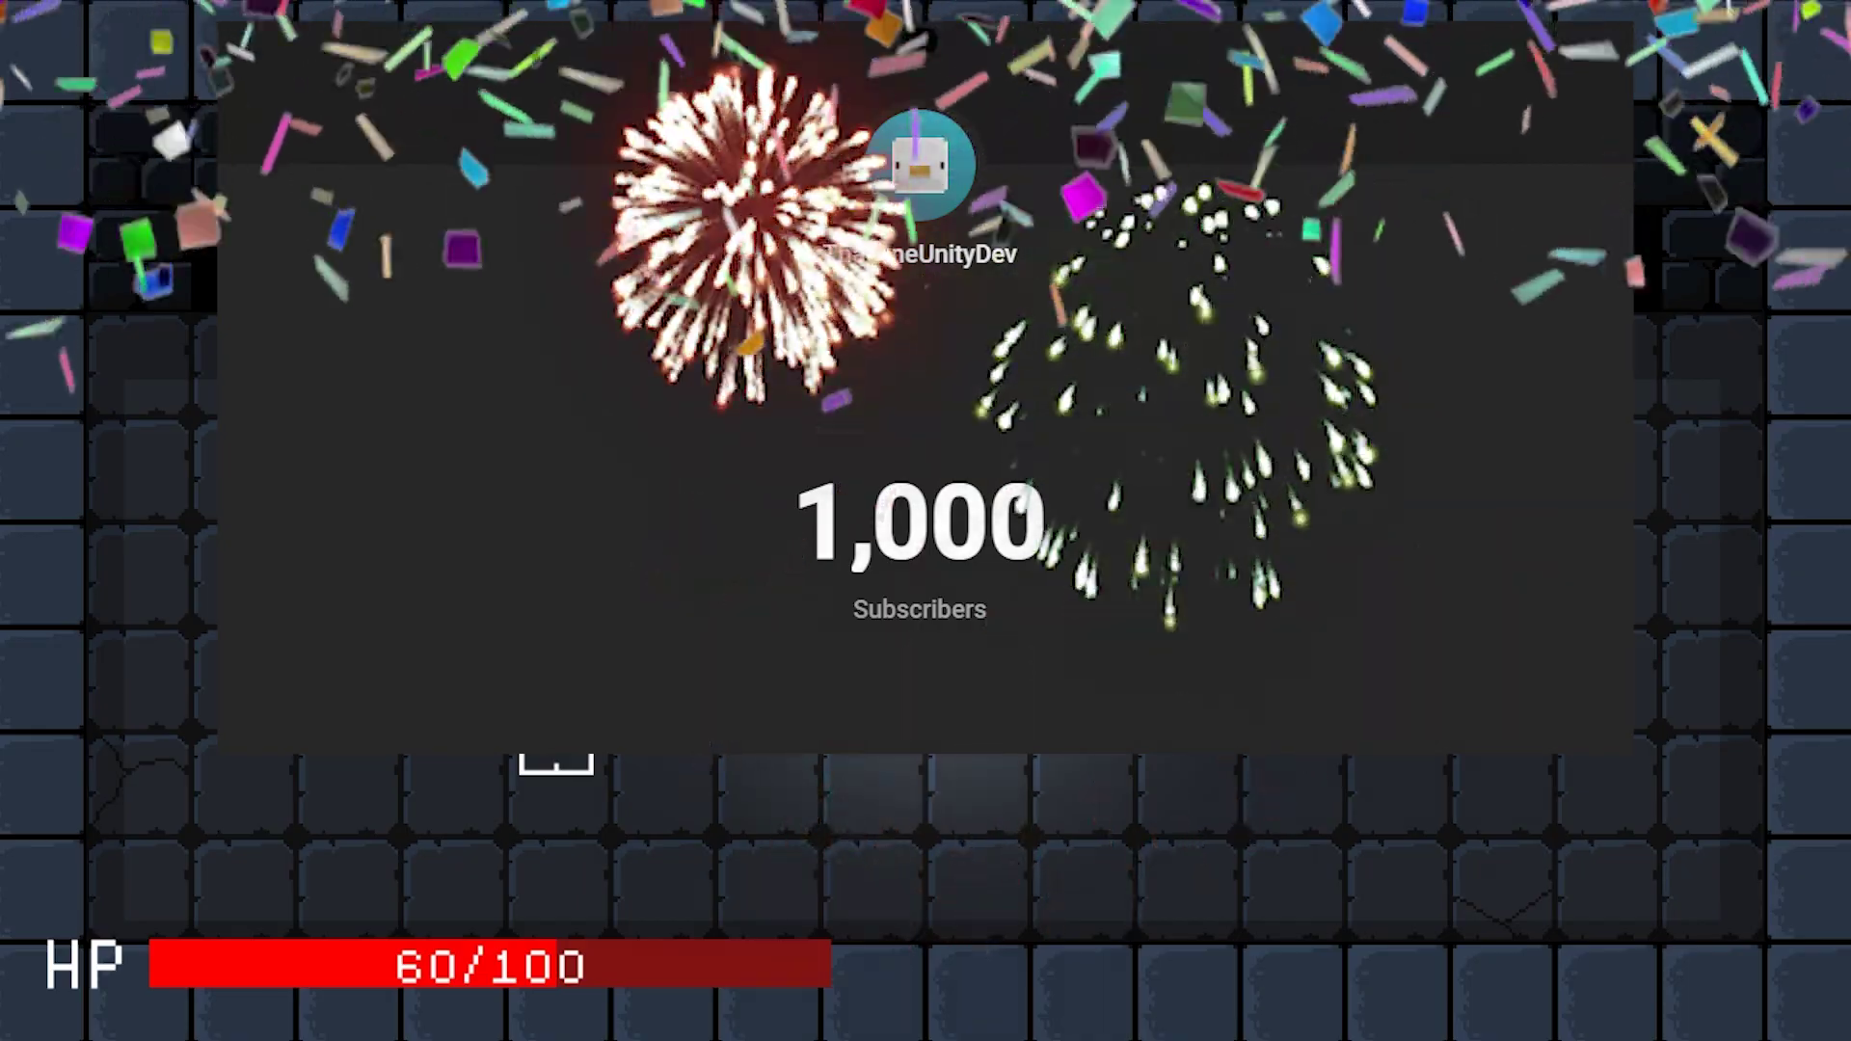